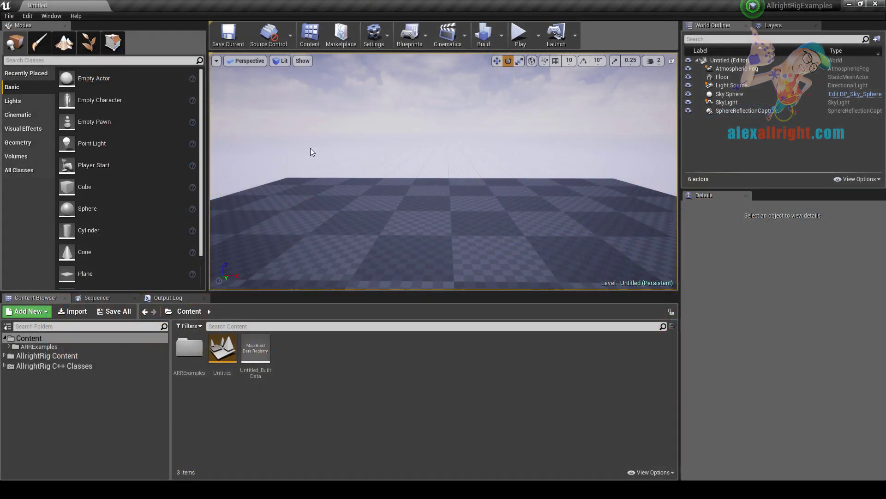
Step: Open the Allright Rig RigTools panel and dock it beside the Modes panel
click(51, 16)
mouse_move(66, 273)
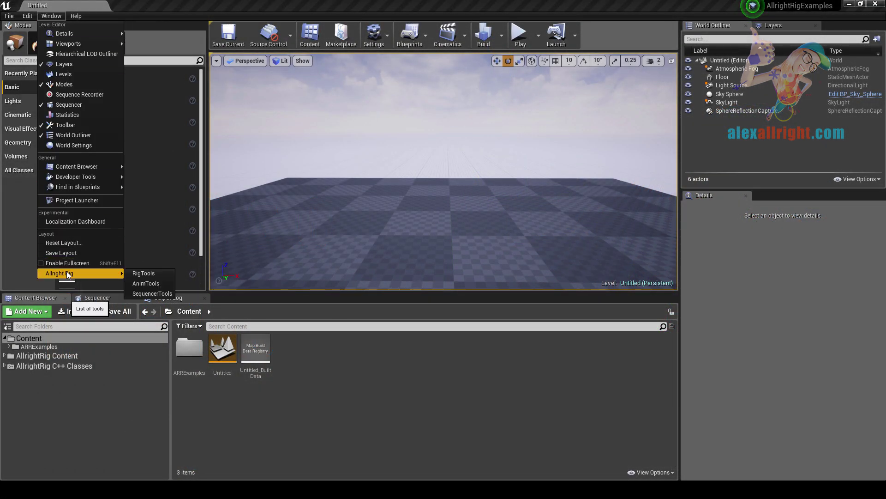
click(142, 273)
drag(282, 112, 104, 27)
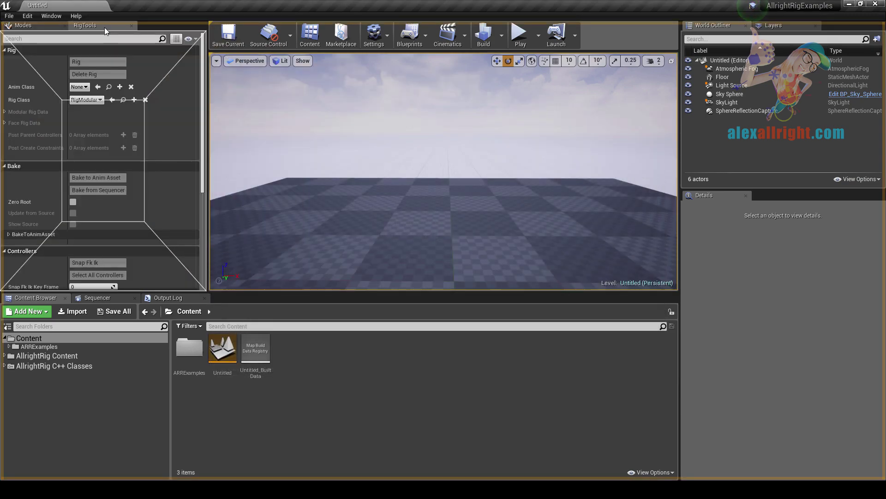
Step: Browse to the KiteDemo folder in ARRExamples/Characters and place the boy_SKELMESH skeletal mesh on the floor of the level
click(51, 346)
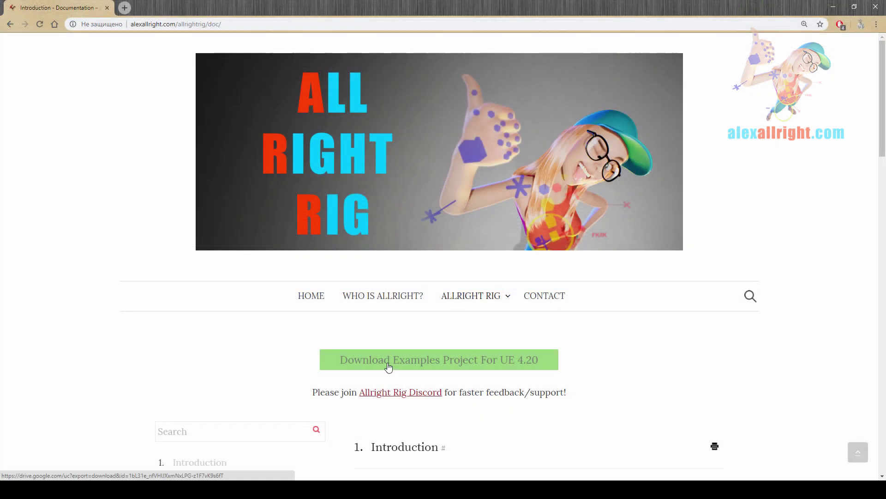
drag(229, 24, 1, 118)
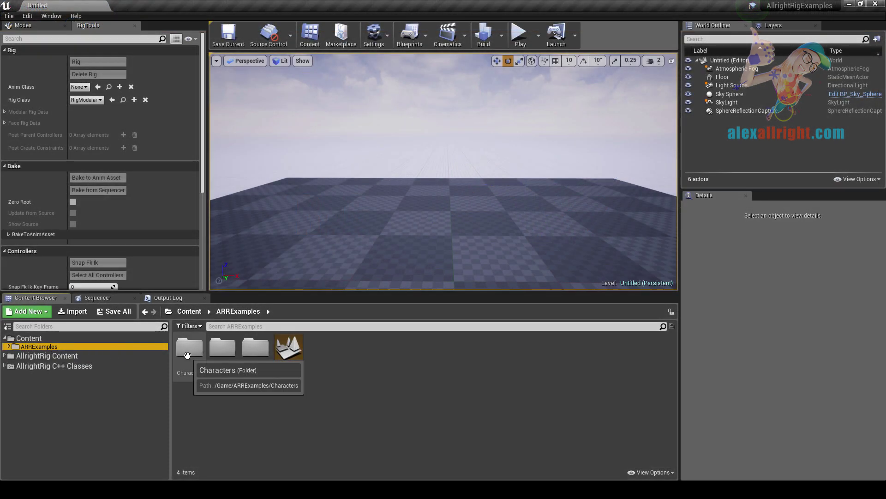
double_click(189, 354)
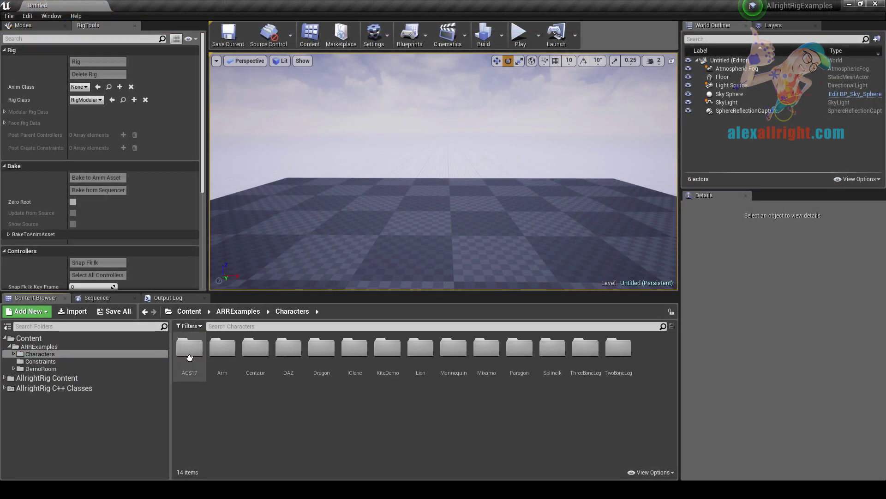
double_click(388, 349)
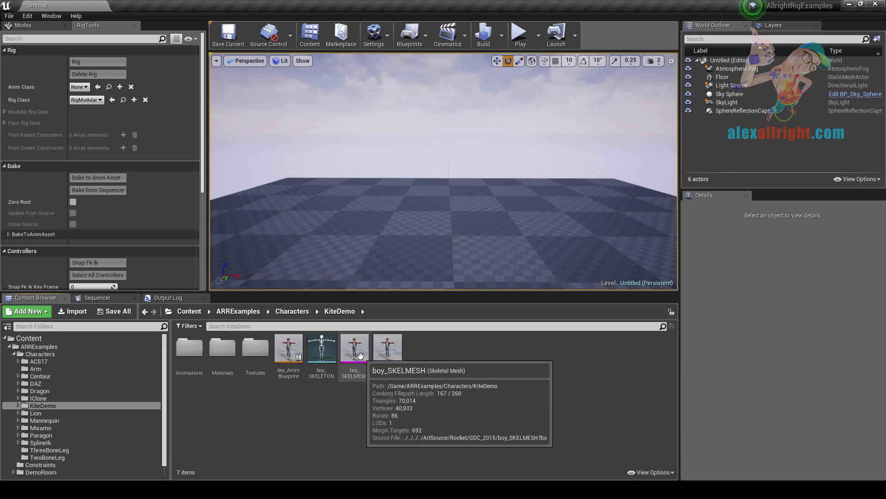
drag(360, 354, 388, 178)
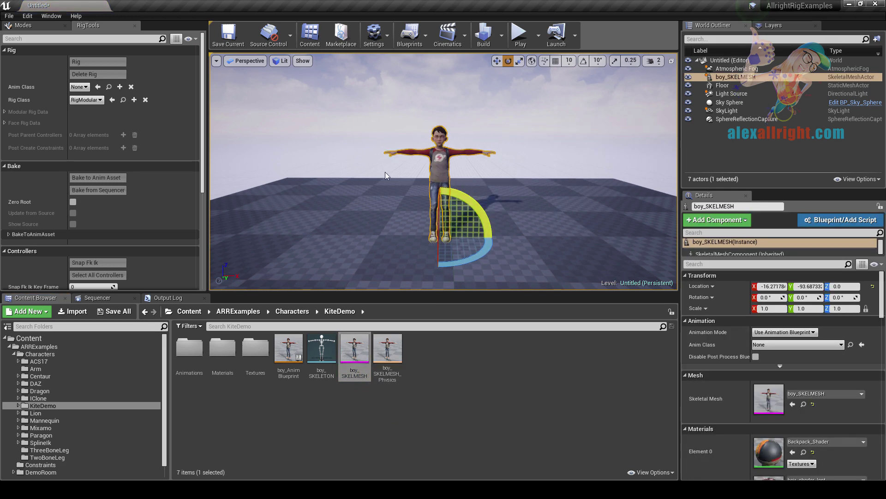
Step: Load the KiteRig preset for the selected boy_SKELMESH actor
scroll(101, 185, down, 5)
click(100, 266)
text(ki)
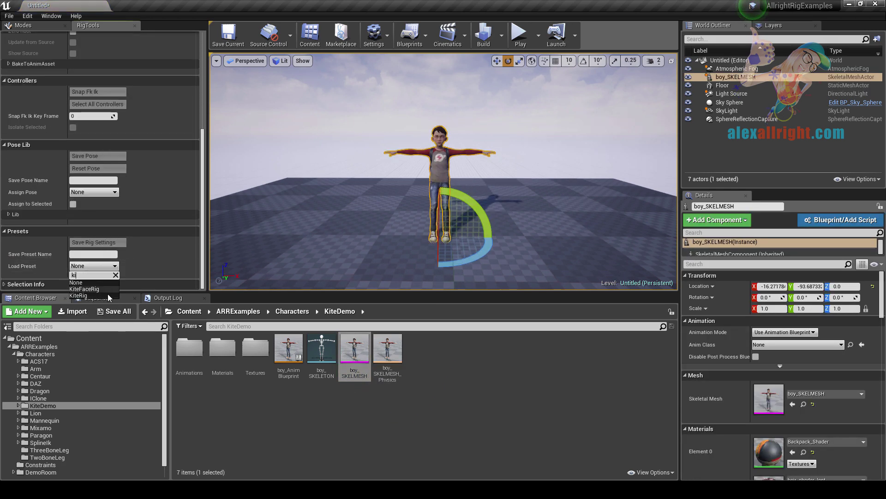
click(106, 296)
Step: Generate the rig controllers for the boy mesh and switch to the translate tool
drag(202, 195, 201, 160)
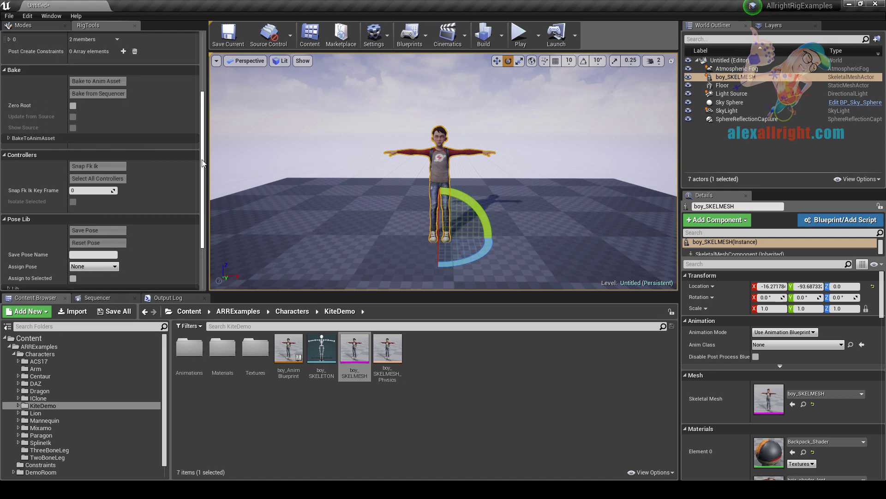
scroll(203, 163, up, 3)
click(98, 62)
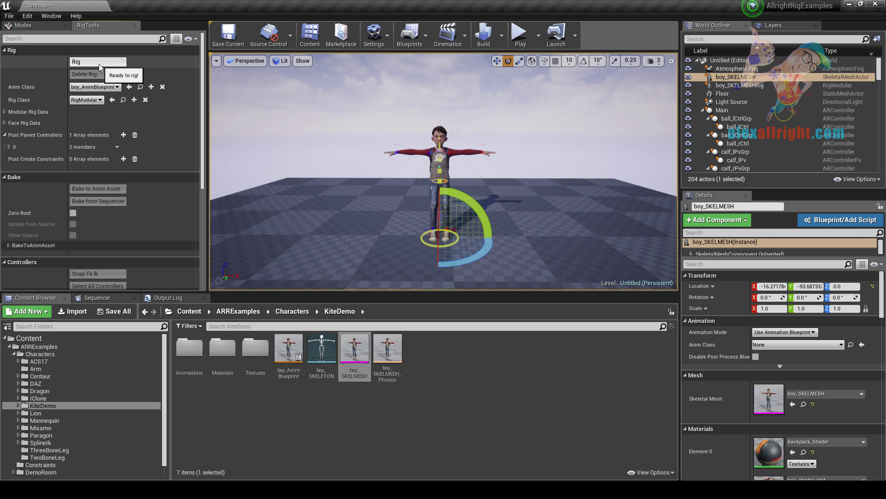
key(w)
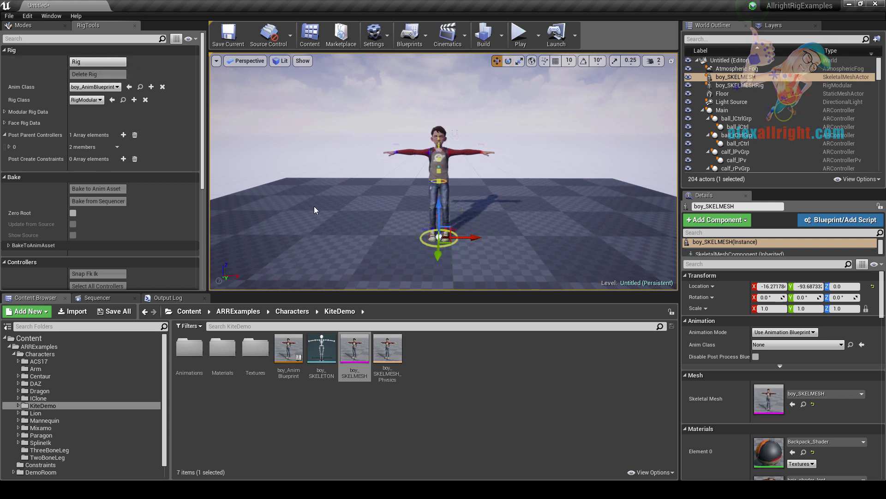
Step: Create a Level Sequence named LS_AnimTest in the KiteDemo folder and open it in Sequencer
right_click(451, 352)
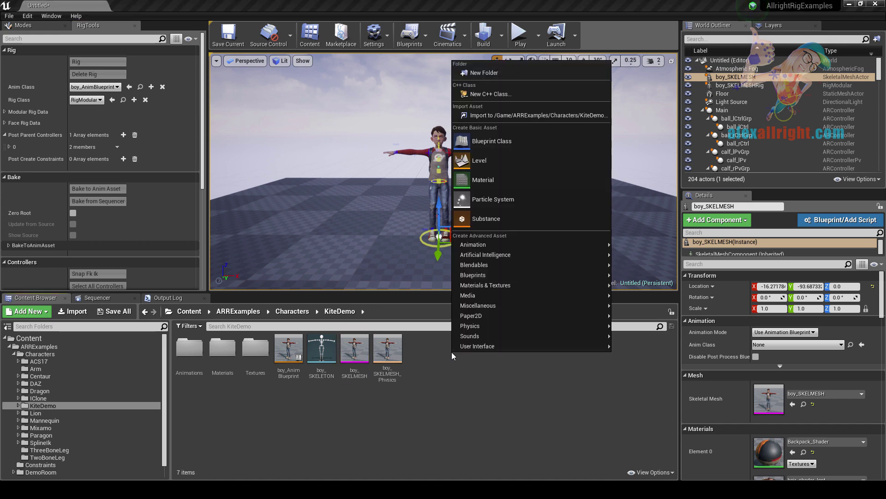
mouse_move(480, 245)
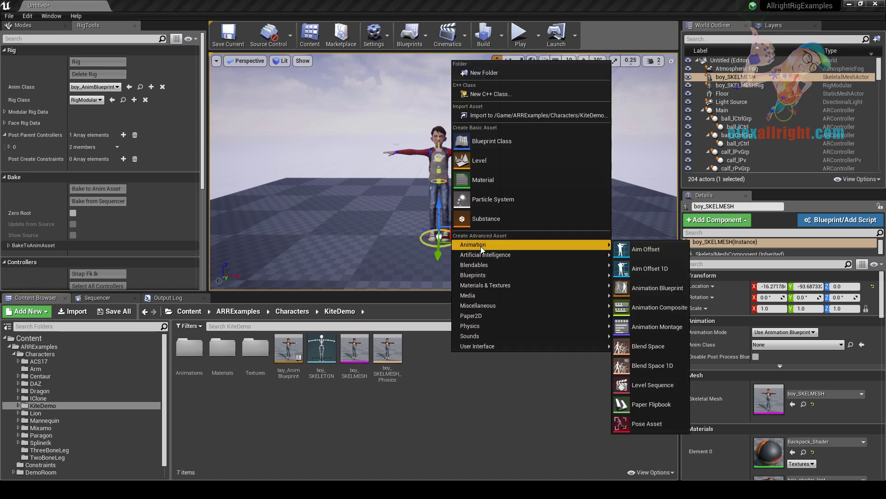
click(659, 383)
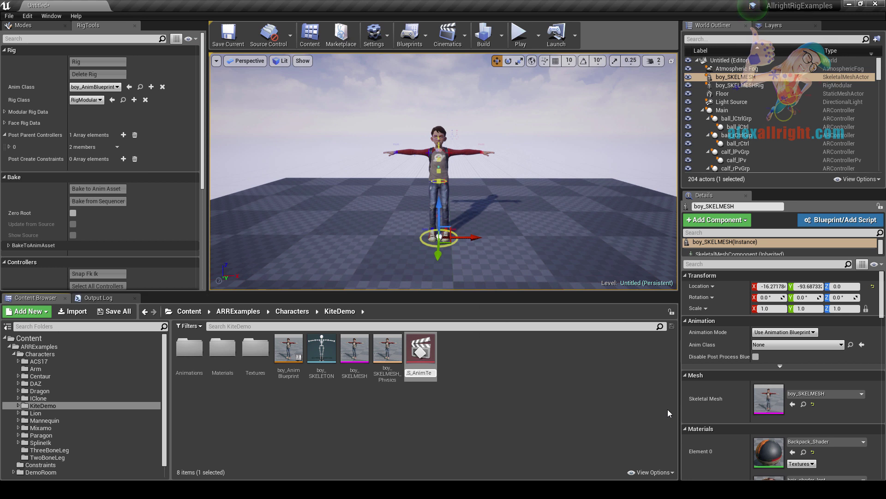
text(LS_AnimTest)
key(Return)
double_click(420, 349)
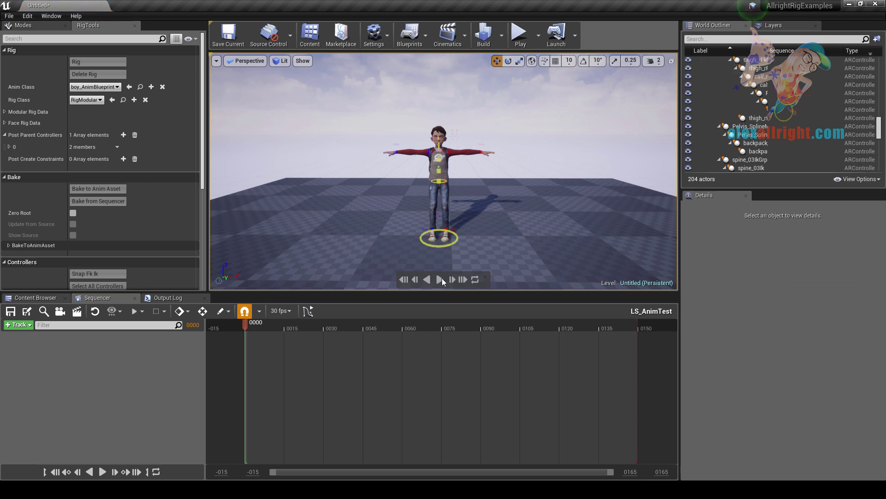
Step: Select the boy's PelvisCtrl controller and key its transform at frame 0
scroll(455, 187, up, 2)
scroll(454, 187, up, 2)
click(438, 185)
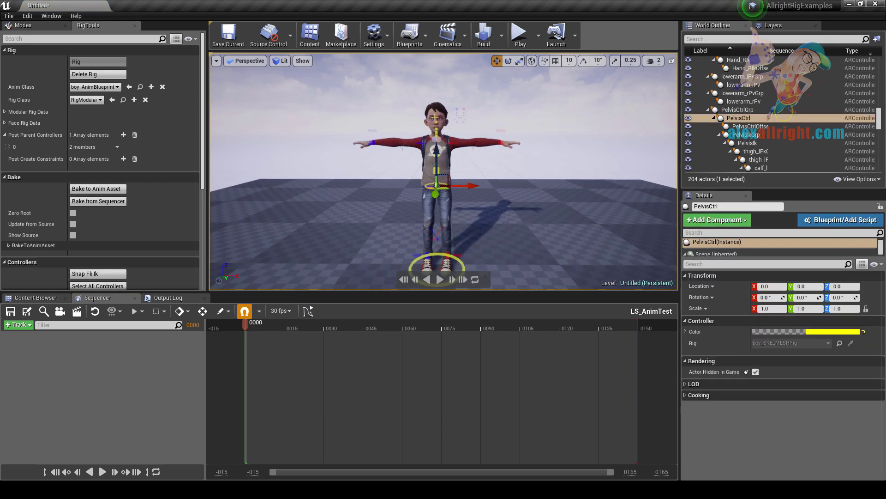
key(s)
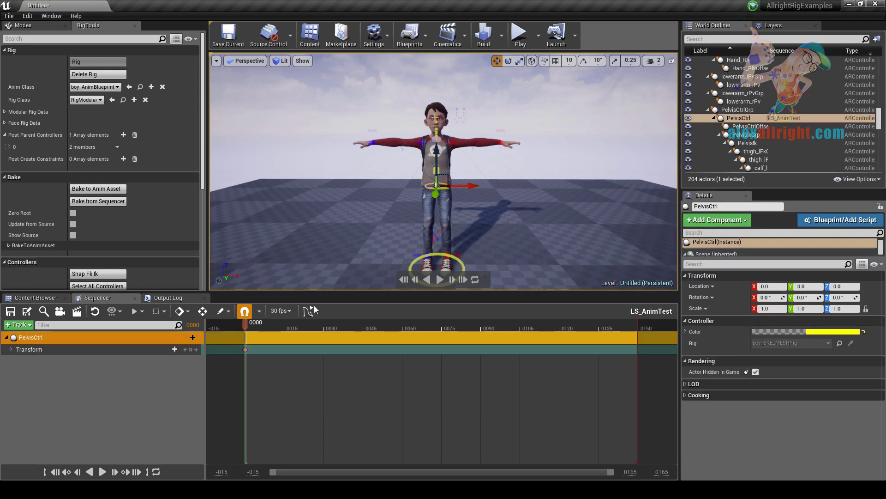
Step: Key PelvisCtrl lowered to about -23.6 in Z at frame 17 and shifted to about -23.4 in X at frame 38
click(292, 326)
drag(437, 152, 438, 178)
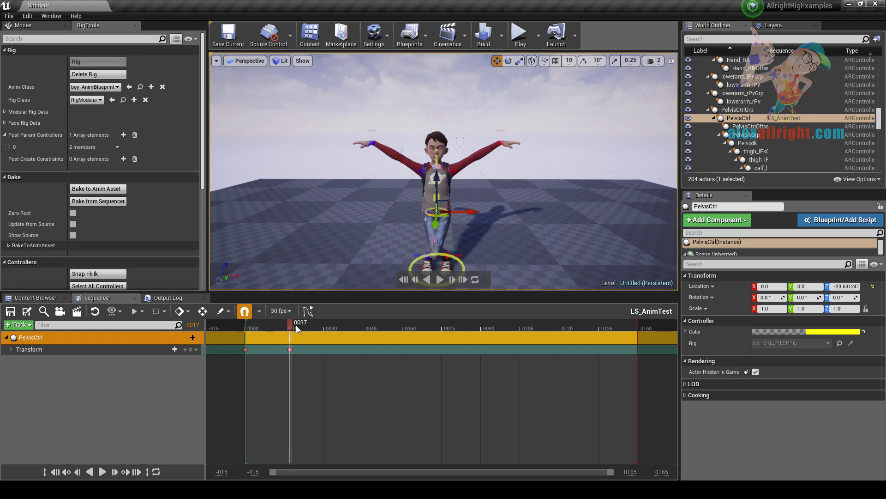
click(345, 327)
drag(468, 212, 452, 222)
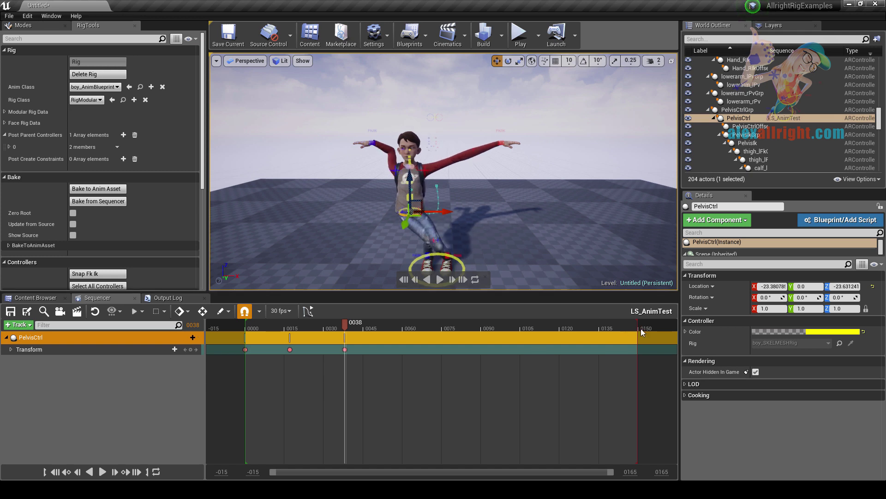
Step: End the sequence's playback range at frame 38 and preview the pelvis animation
drag(638, 327, 345, 327)
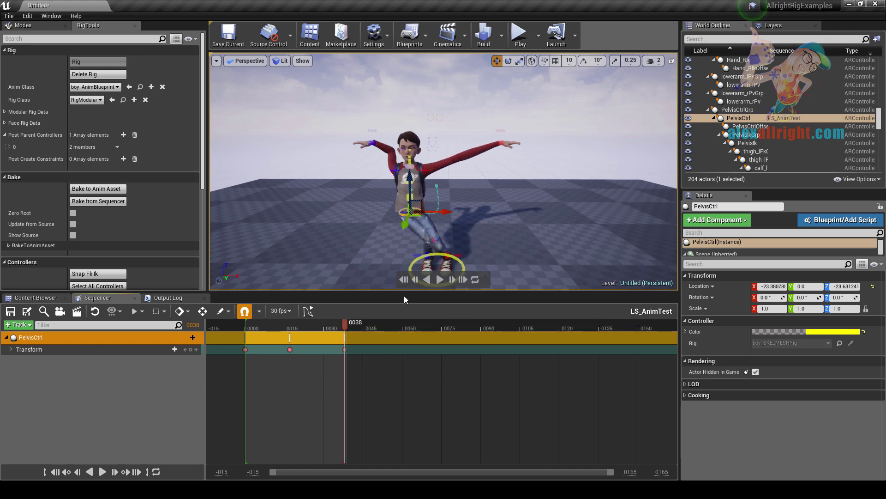
click(440, 283)
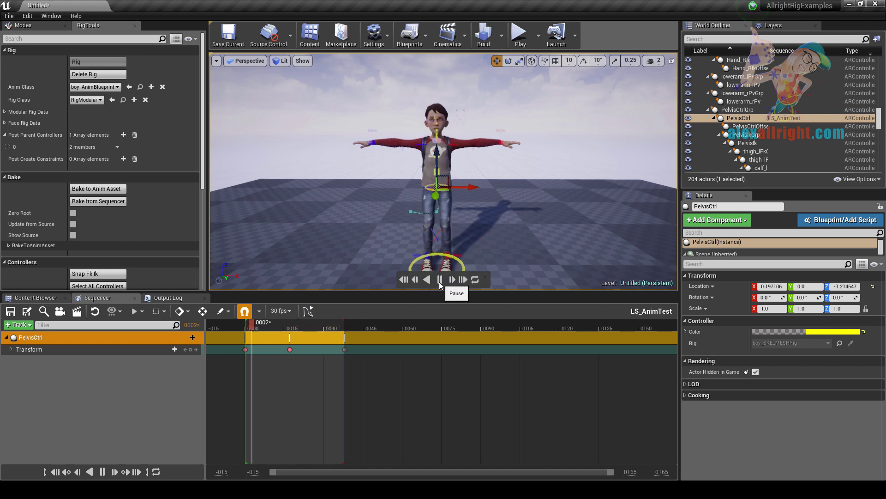
click(440, 280)
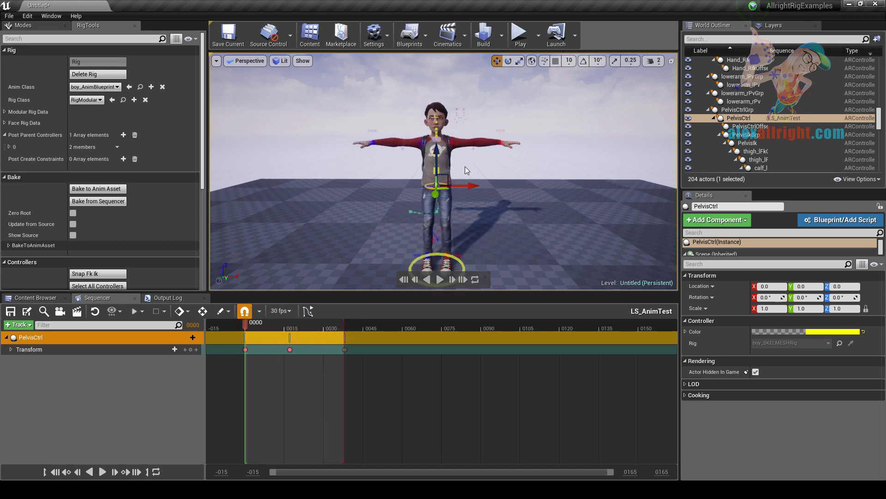
Step: Check the Allow Translucent Selection setting and shift the spine_03Ik controller sideways to about 7.4 in its Z location
click(376, 36)
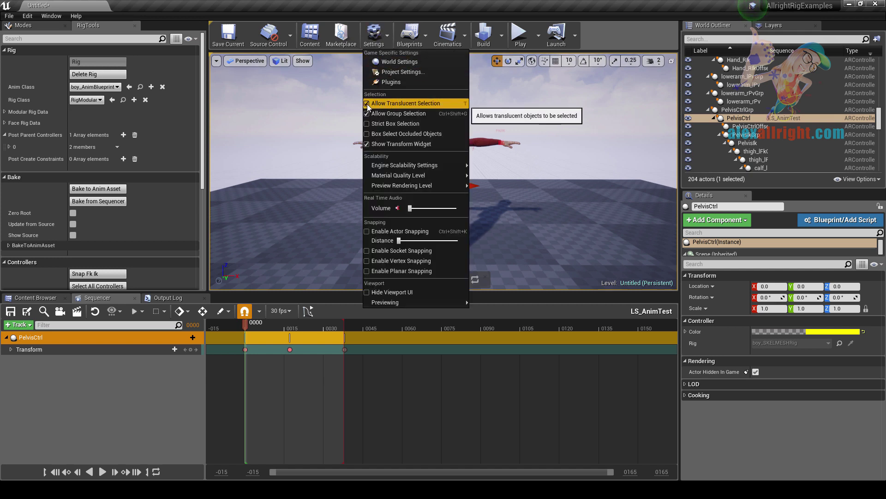
click(386, 197)
click(434, 155)
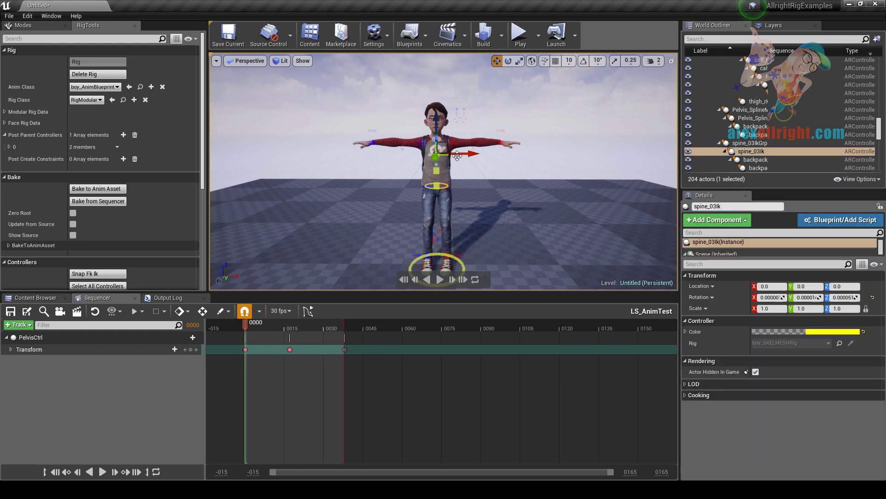
drag(464, 153, 455, 152)
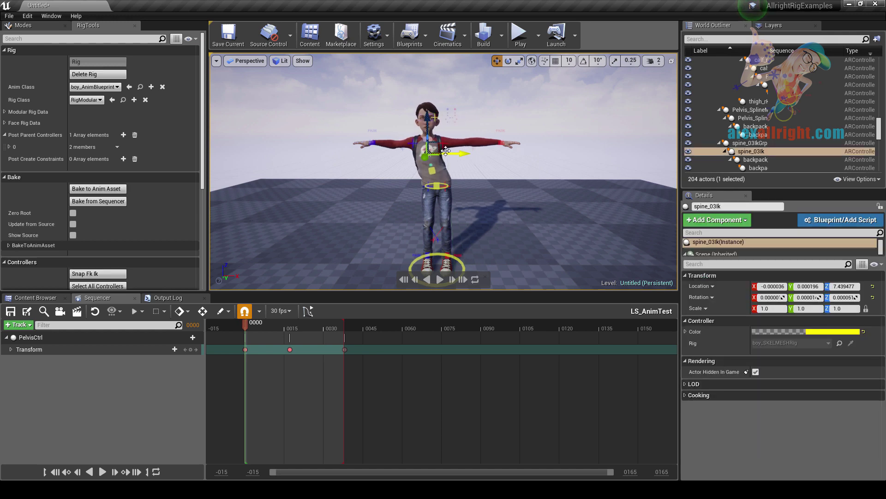
Step: Check the viewport's Realtime option and play the sequence to preview the leaning spine
click(216, 62)
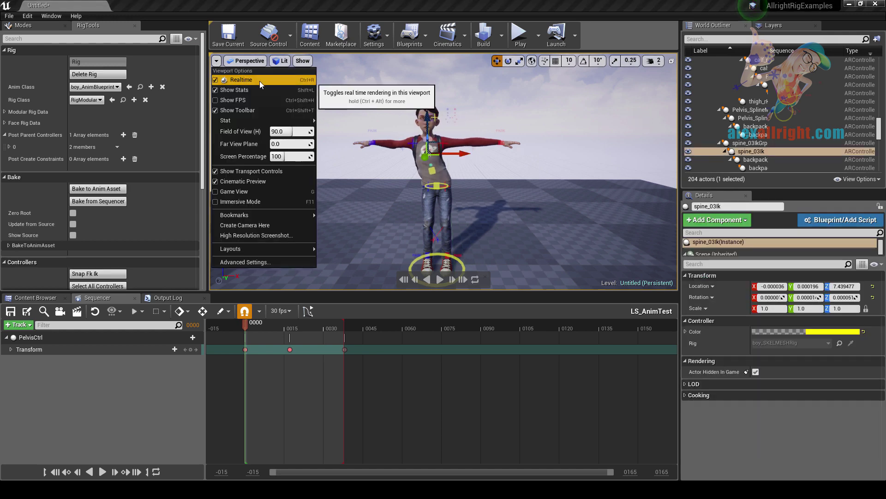
click(442, 278)
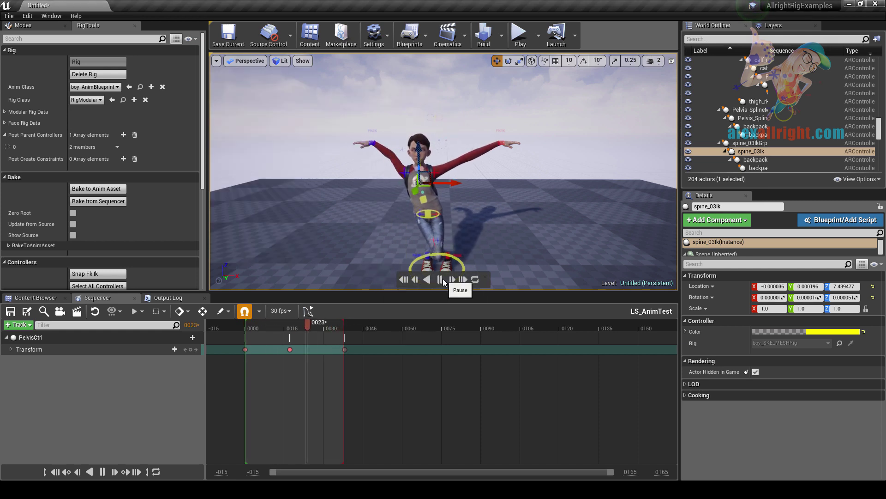
click(442, 279)
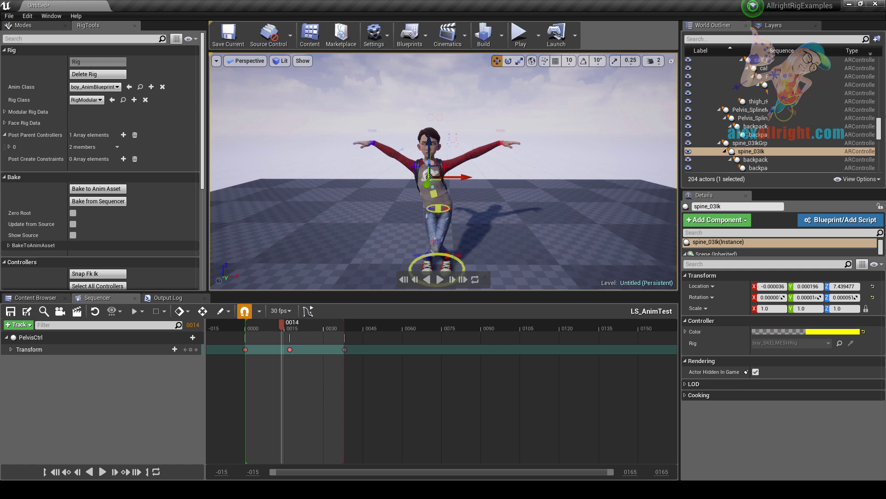
Step: Select the Pelvis_SplineMidIk controller and bake the rig's animation to an asset named boy_SKELETON_Test in the KiteDemo folder
click(432, 194)
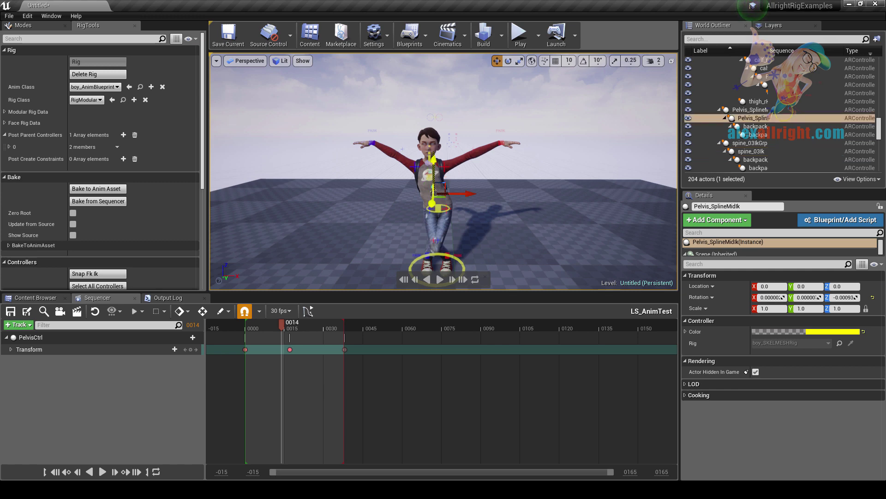
click(97, 189)
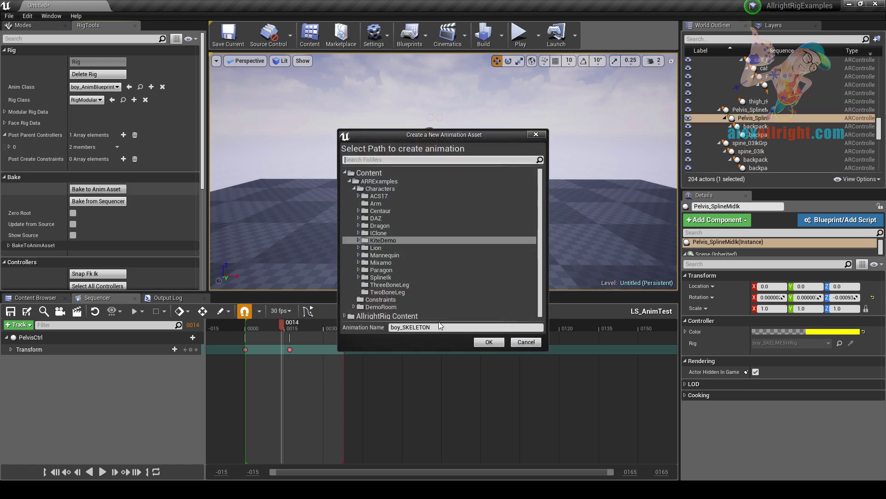
click(442, 328)
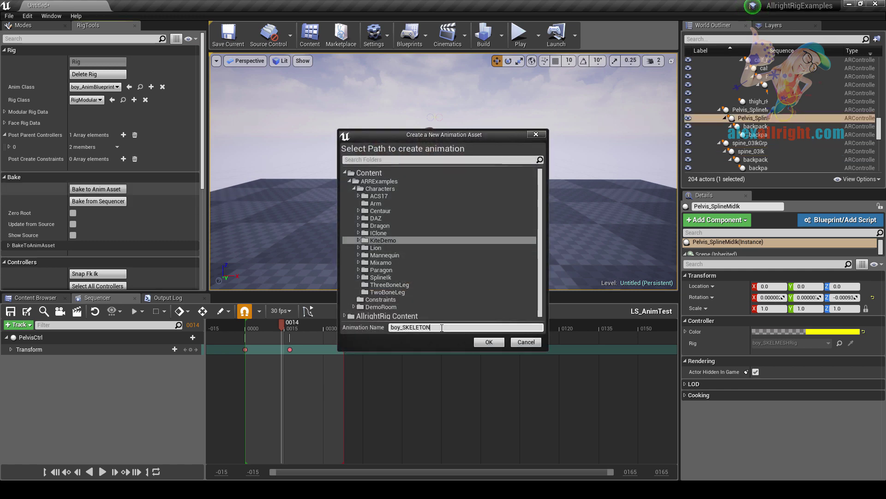
click(488, 342)
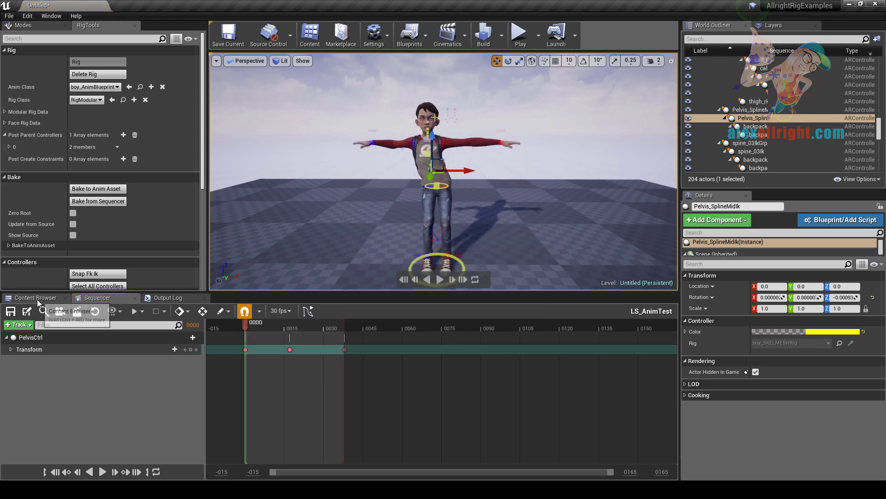
Step: Open the baked boy_SKELETON_Test animation from the KiteDemo folder and examine its playback up close
click(38, 301)
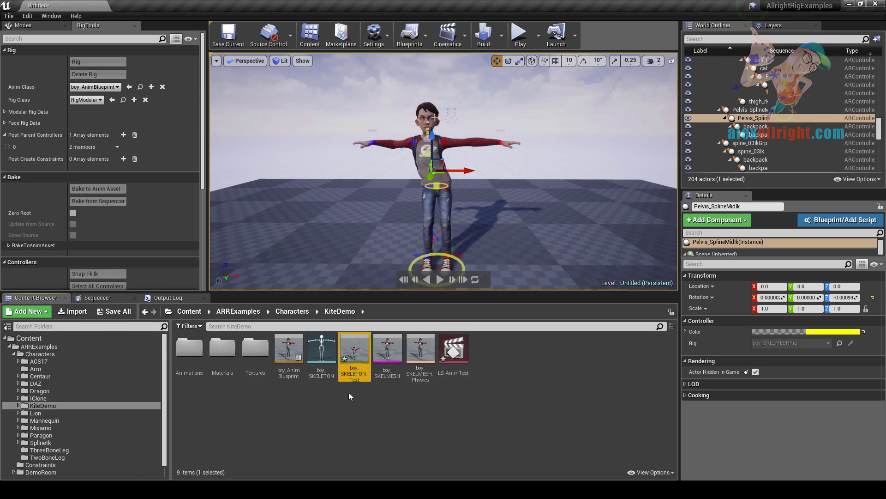
double_click(354, 355)
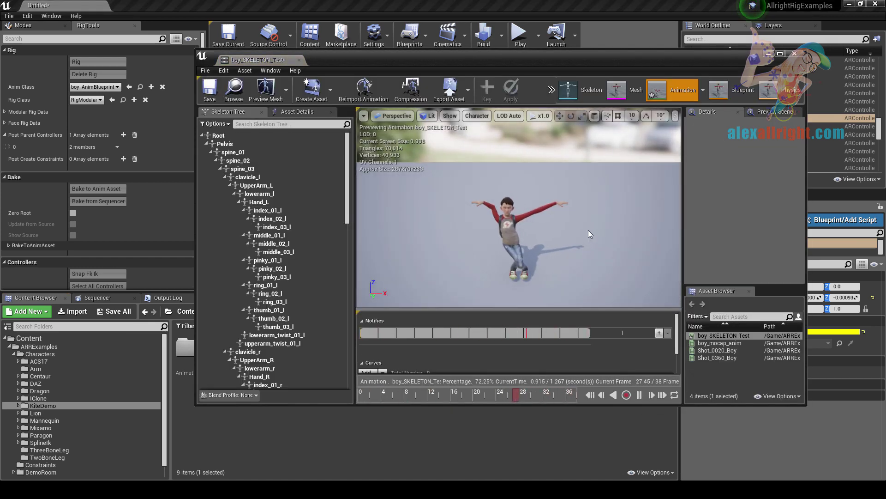
key(w)
right_drag(588, 230, 599, 223)
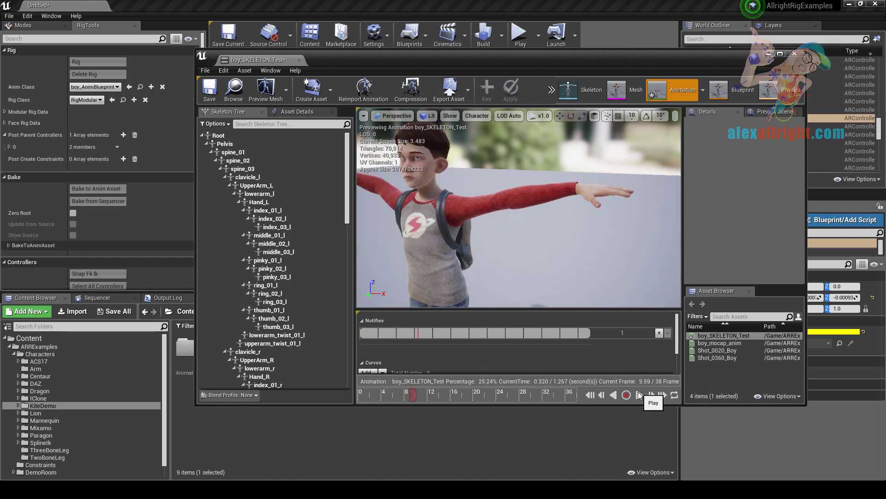
Step: Switch from the baked animation to the boy's skeleton and show the translation retargeting options for every bone
click(639, 394)
click(568, 90)
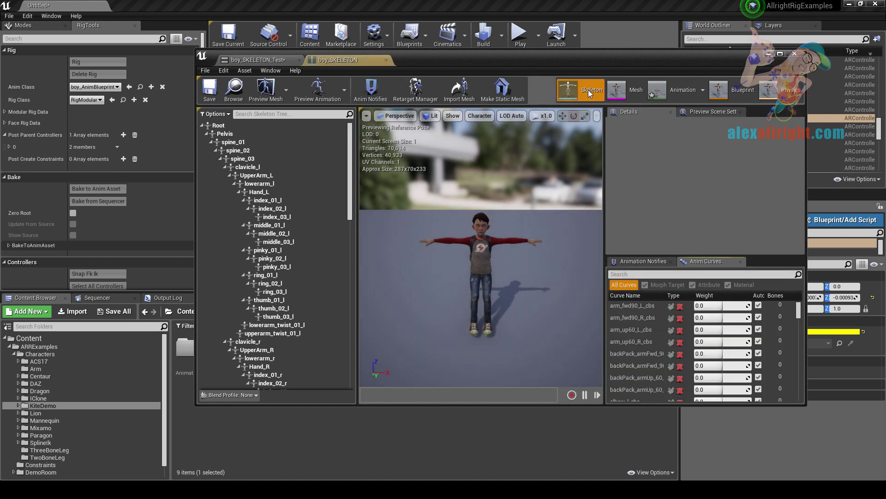
click(206, 115)
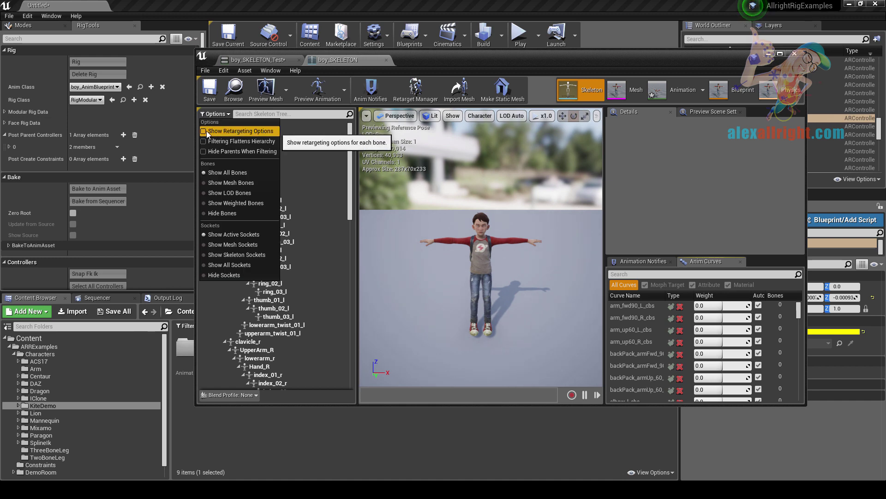
click(206, 131)
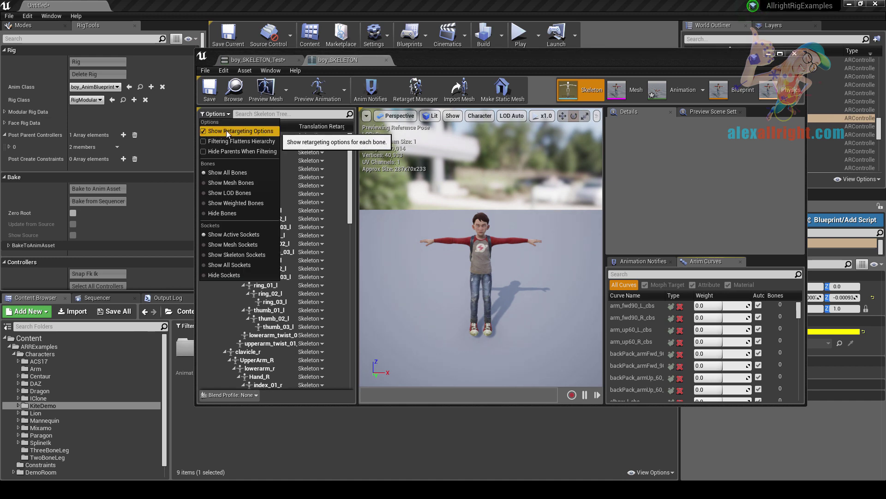
click(362, 176)
drag(359, 173, 335, 372)
Step: Select all bones from Pelvis down, recursively set their translation retargeting to Animation, and save the skeleton
click(391, 143)
shift+click(270, 386)
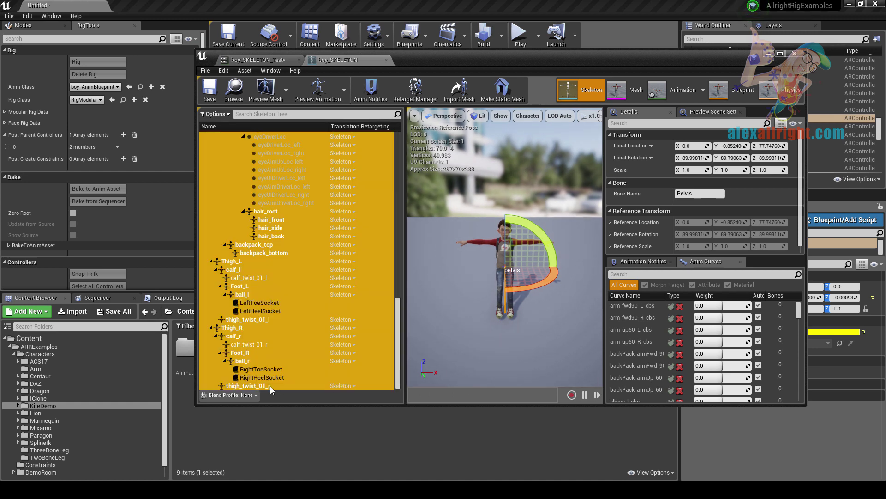
right_click(276, 212)
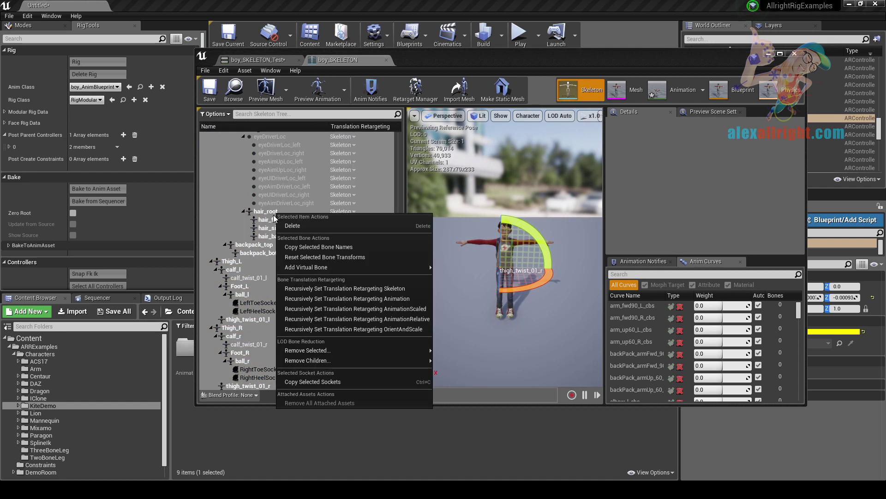
click(370, 299)
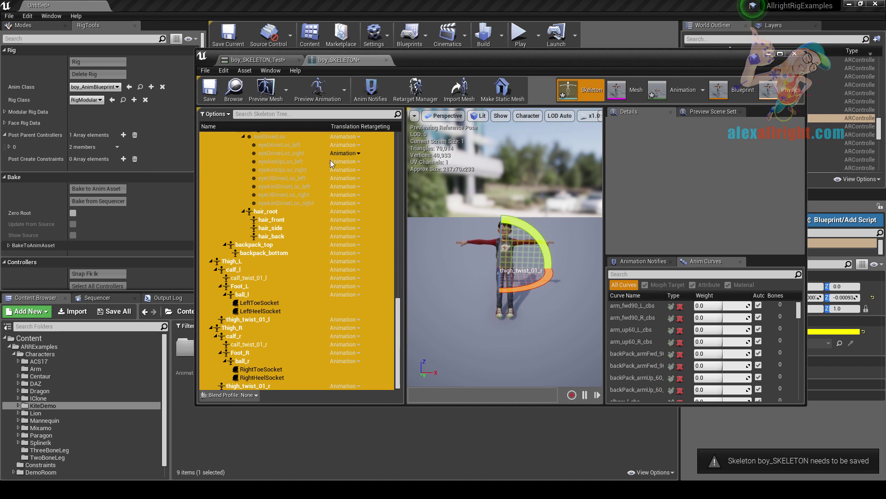
click(209, 90)
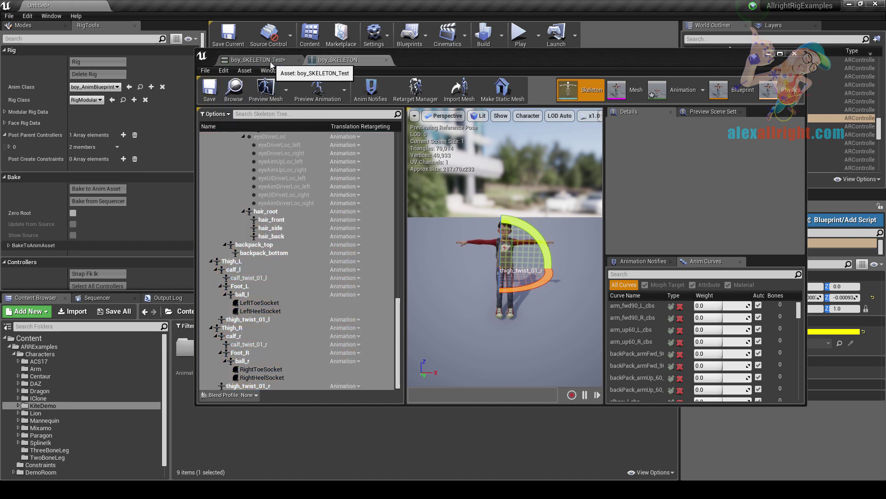
Step: Return to the boy_SKELETON_Test animation and play it to check the retargeted bones
click(258, 60)
click(640, 396)
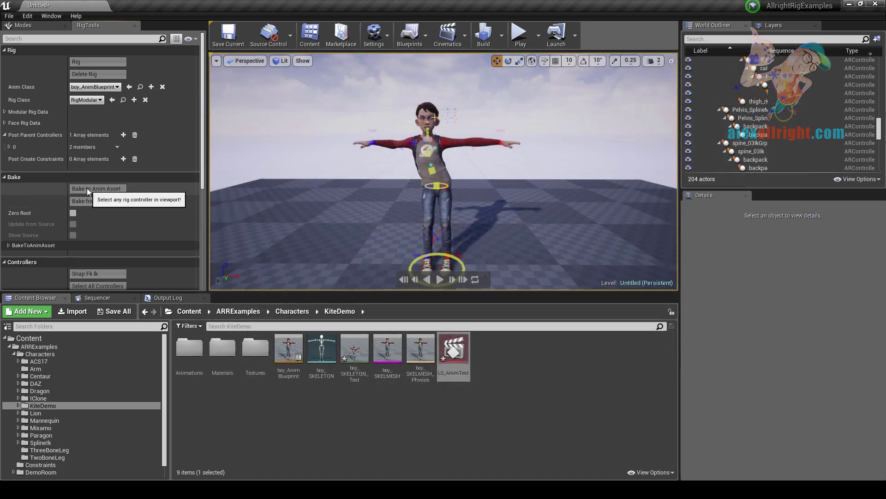
Step: Enable Update Source for baking and bake the PelvisIk controller's rig to a new animation asset in the KiteDemo folder
click(9, 246)
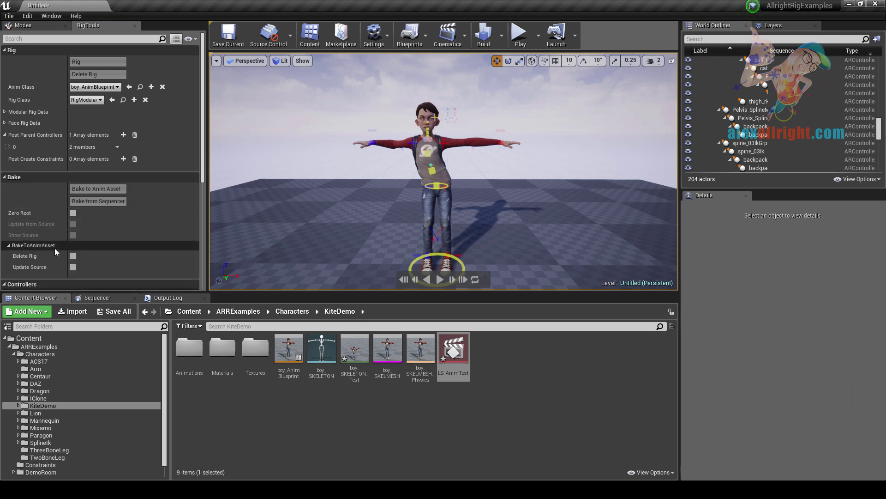
click(111, 297)
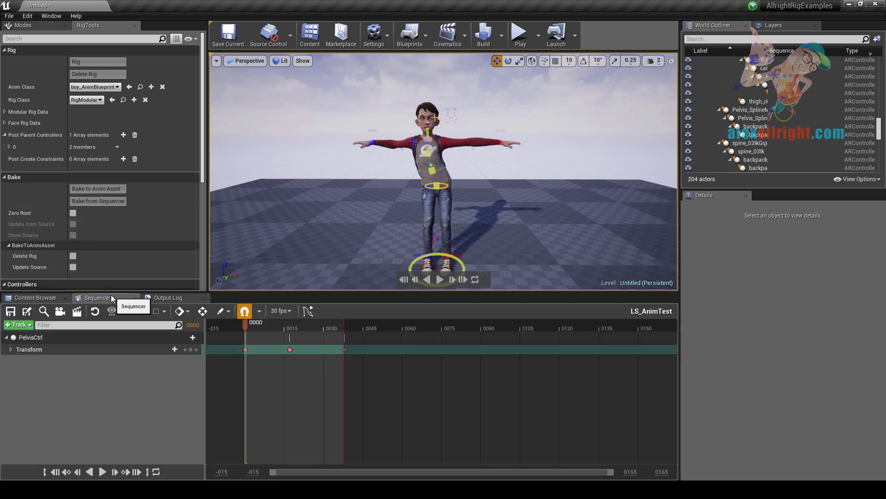
click(437, 186)
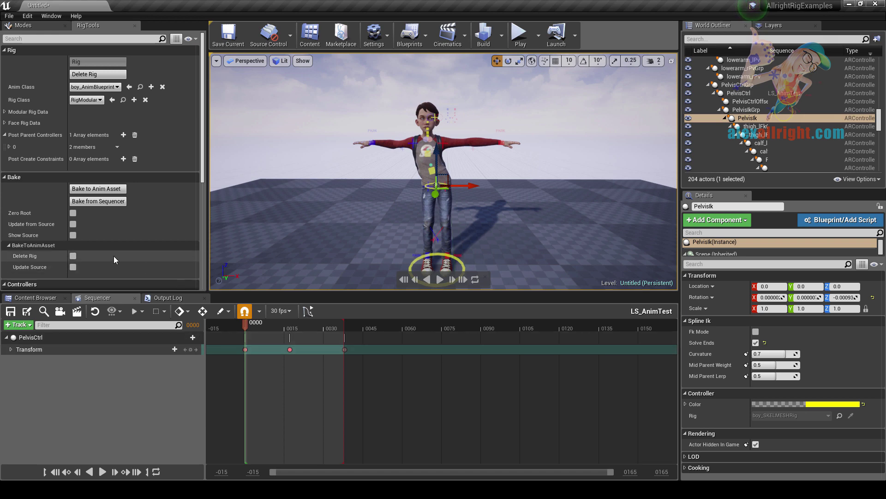
click(73, 267)
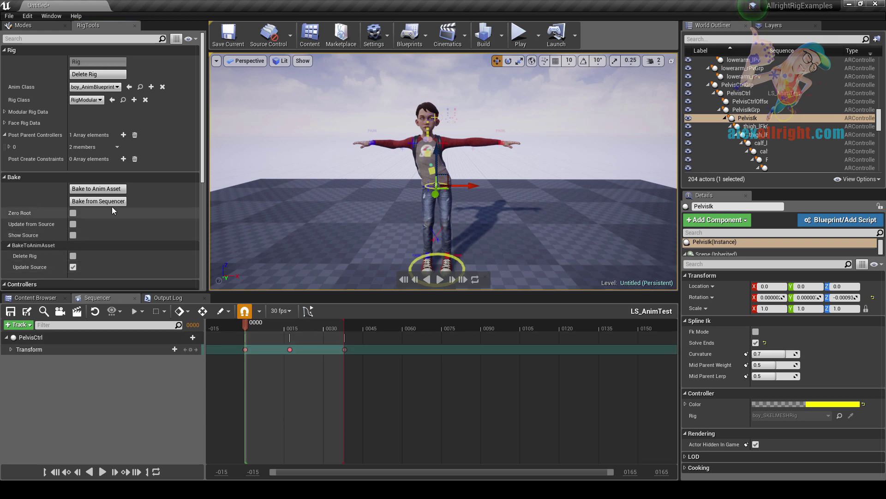
click(115, 191)
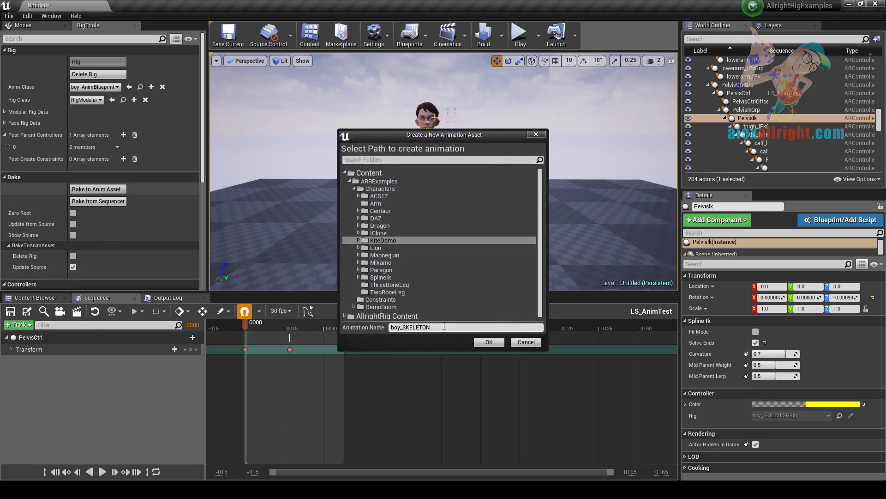
click(480, 343)
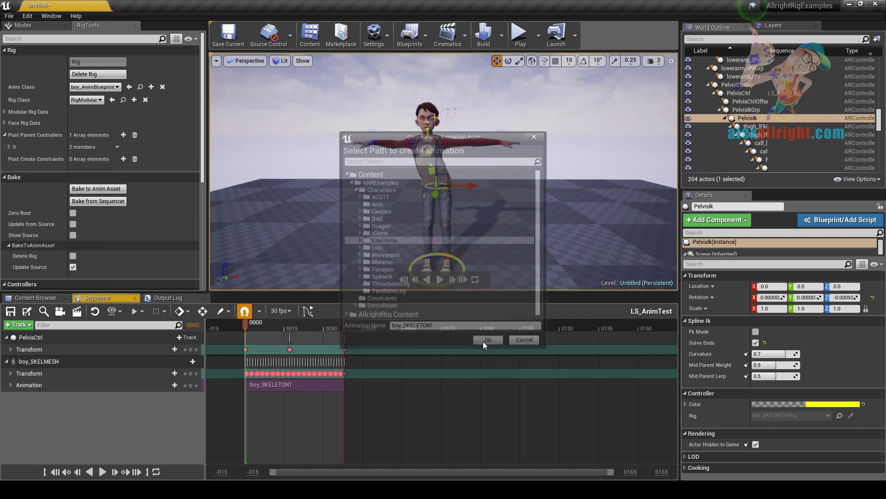
Step: Delete the boy's rig while keeping its animation data in the LS_AnimTest sequence
click(80, 75)
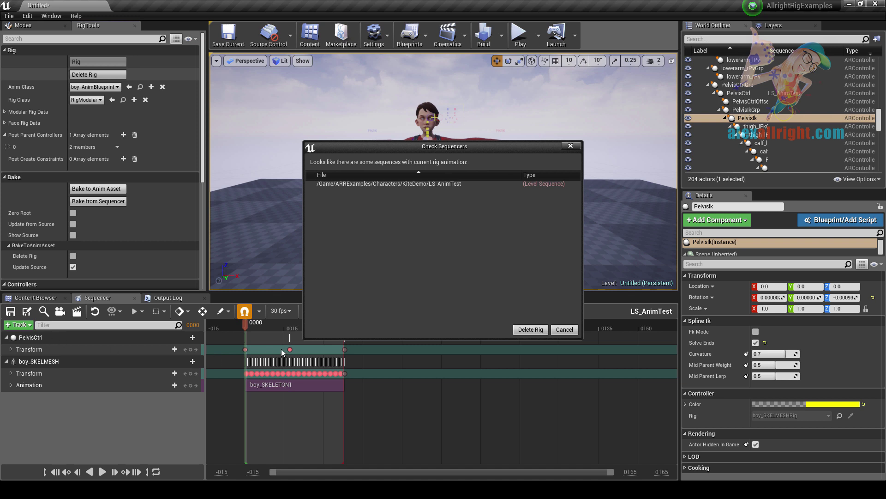
click(526, 329)
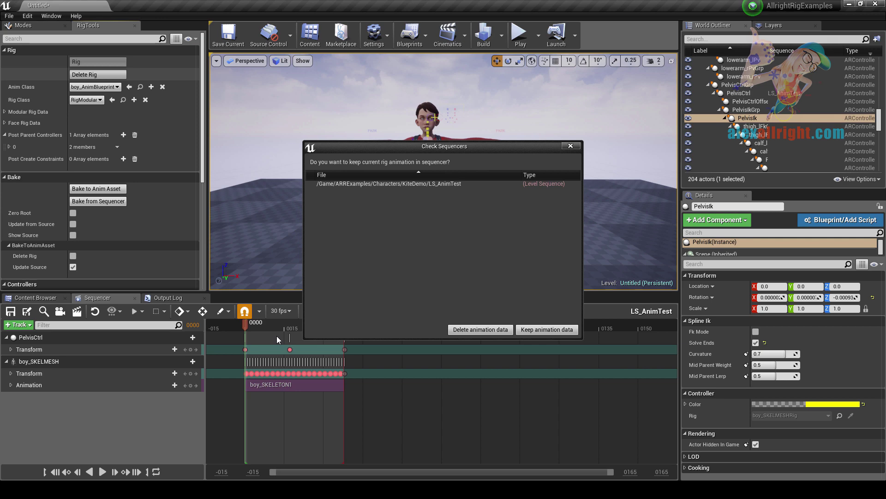
click(556, 330)
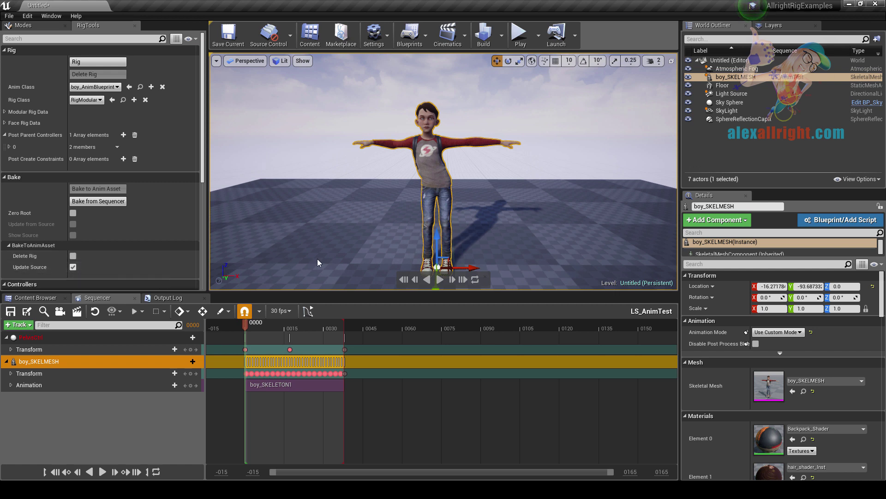
Step: Preview the baked animation in the sequence and delete the boy_SKELMESH track
click(440, 280)
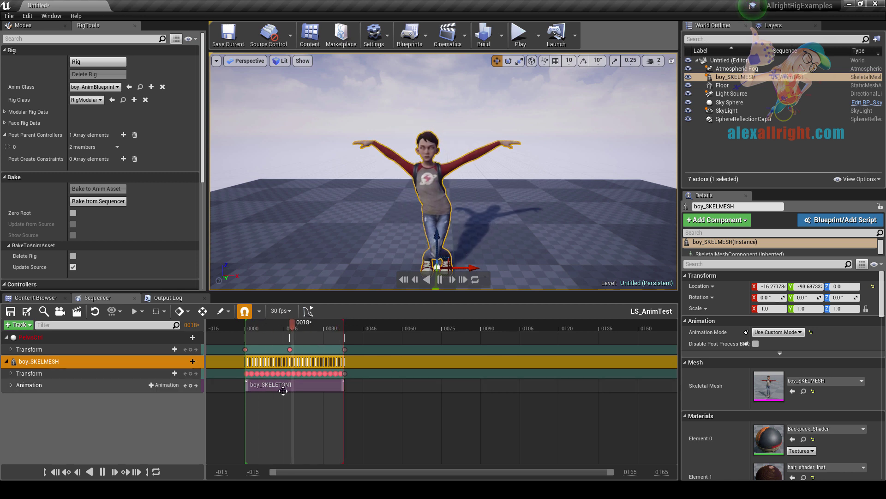
click(439, 279)
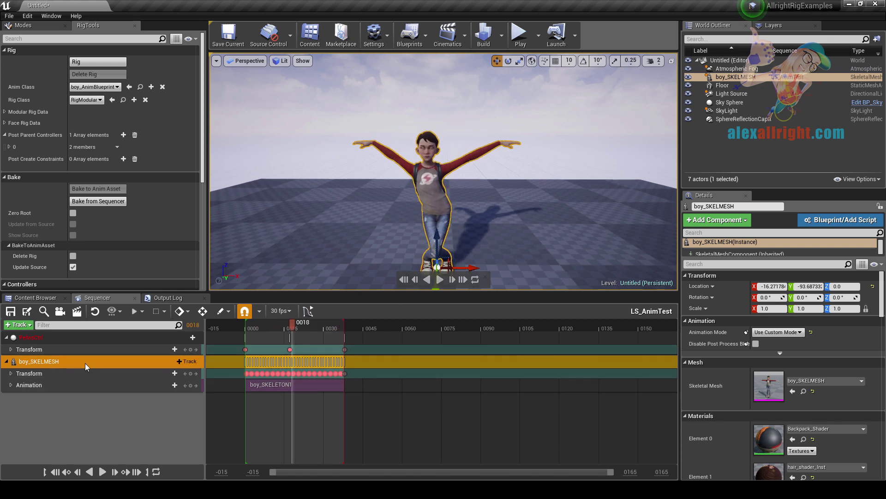
key(Delete)
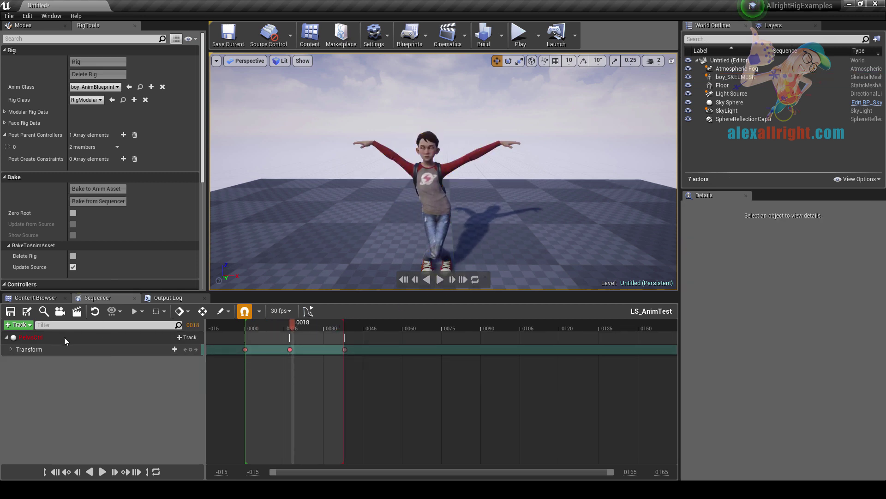
Step: Select the boy's mesh in the level, rig it again, and save the current level
click(11, 338)
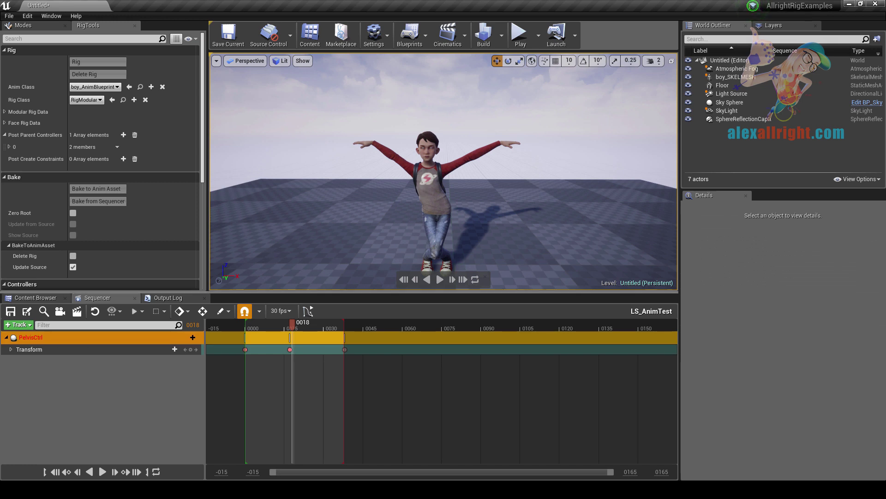
click(436, 194)
click(113, 63)
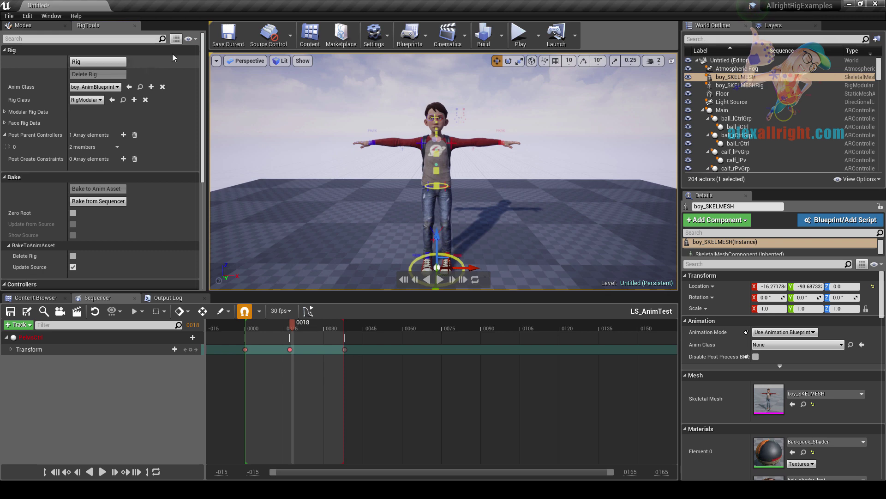
click(228, 36)
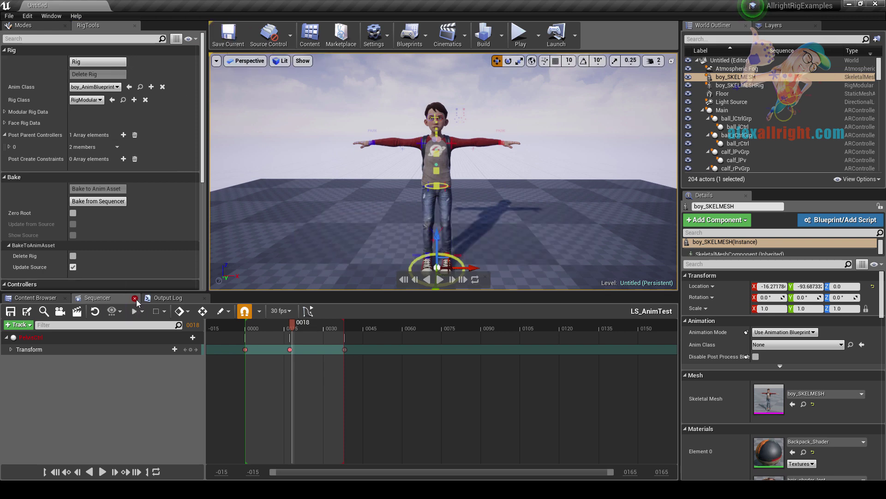
Step: Close the sequence, reload the Untitled level while saving all modified content, and reopen LS_AnimTest from the KiteDemo folder
click(134, 298)
click(28, 338)
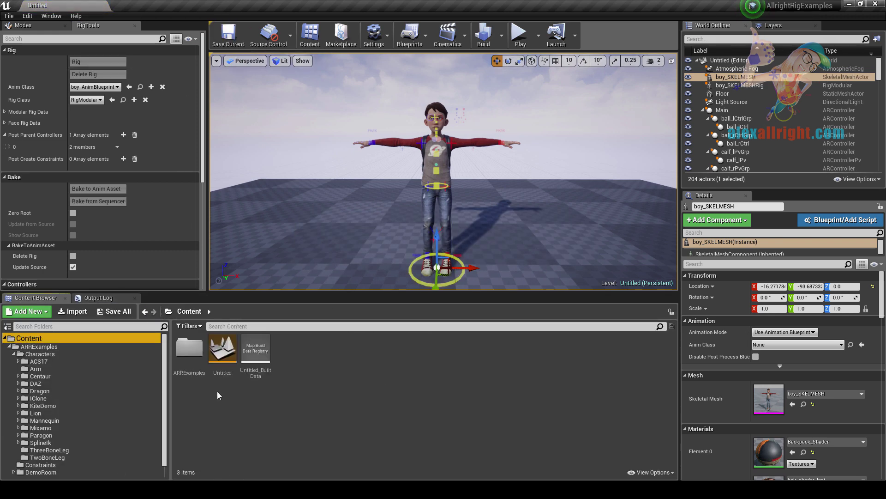
double_click(223, 355)
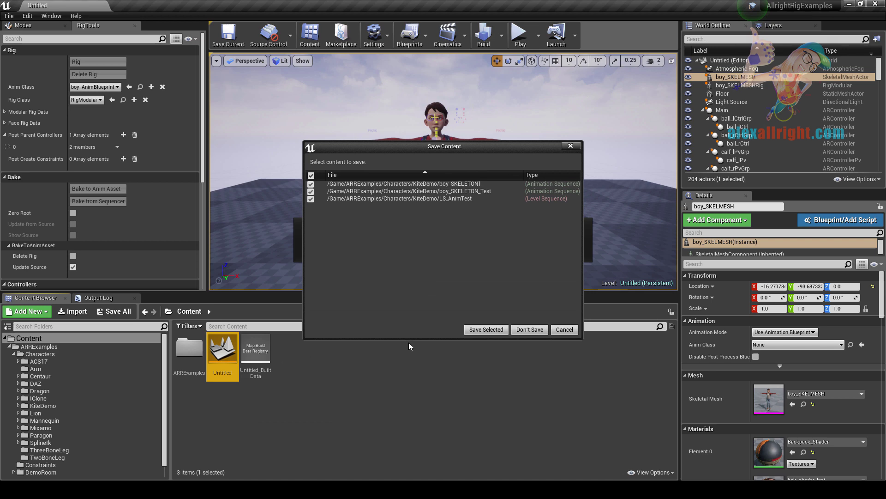
click(483, 333)
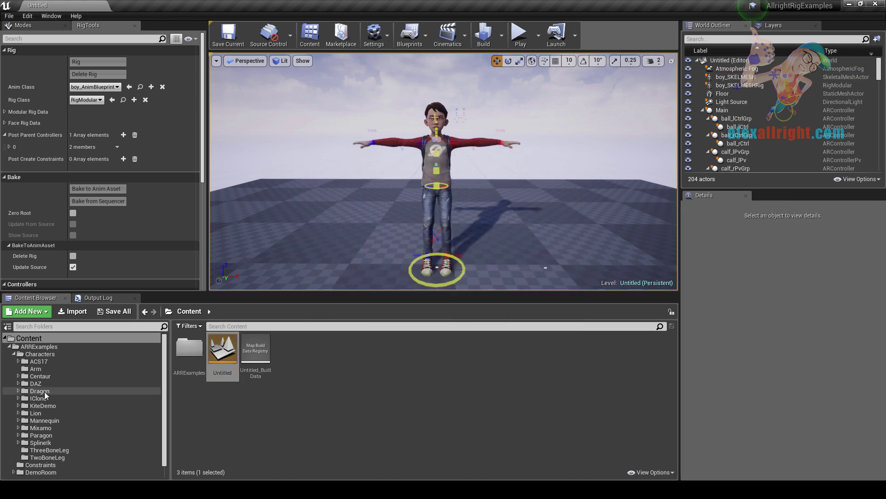
click(37, 407)
double_click(485, 353)
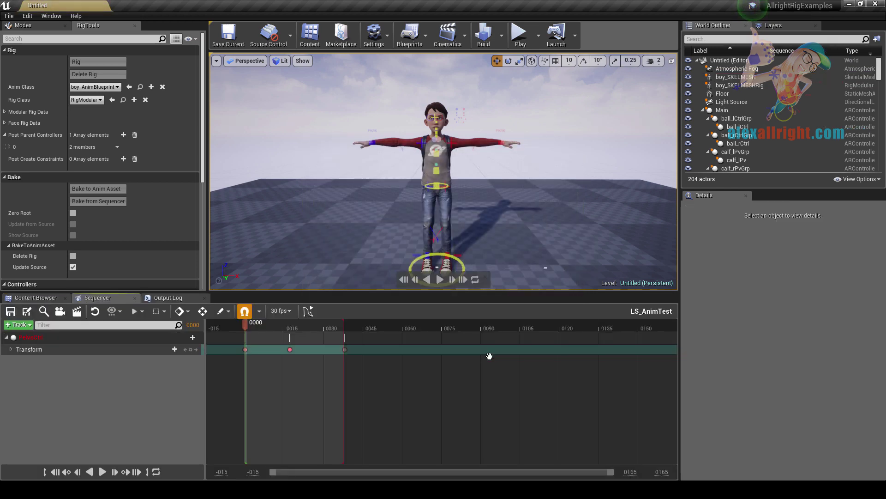
Step: Fix the broken actor references in LS_AnimTest and play the sequence to check the controller's motion
click(112, 313)
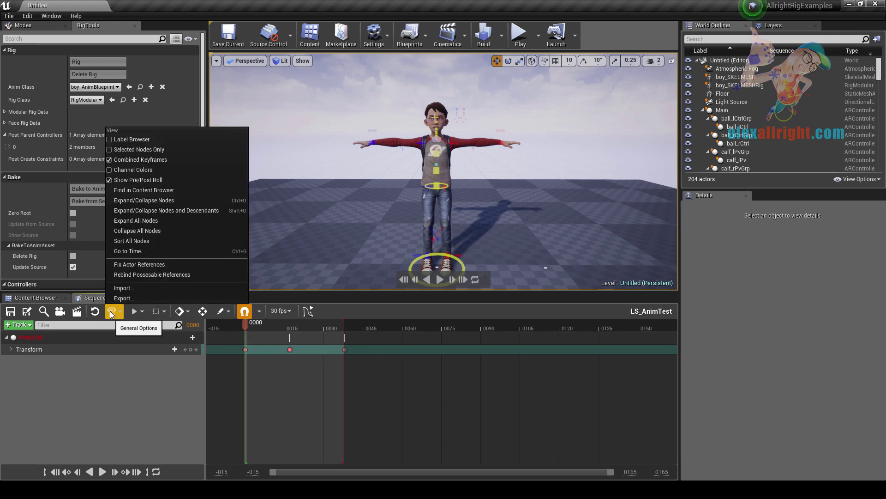
click(135, 265)
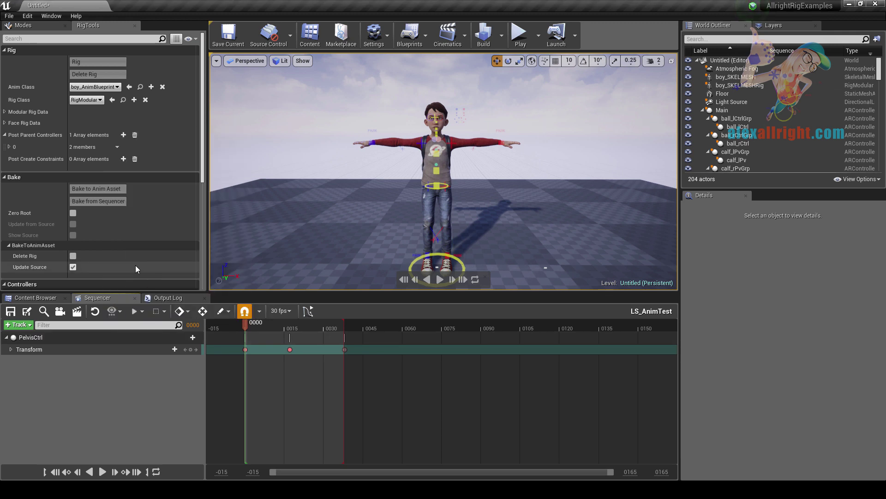
click(441, 280)
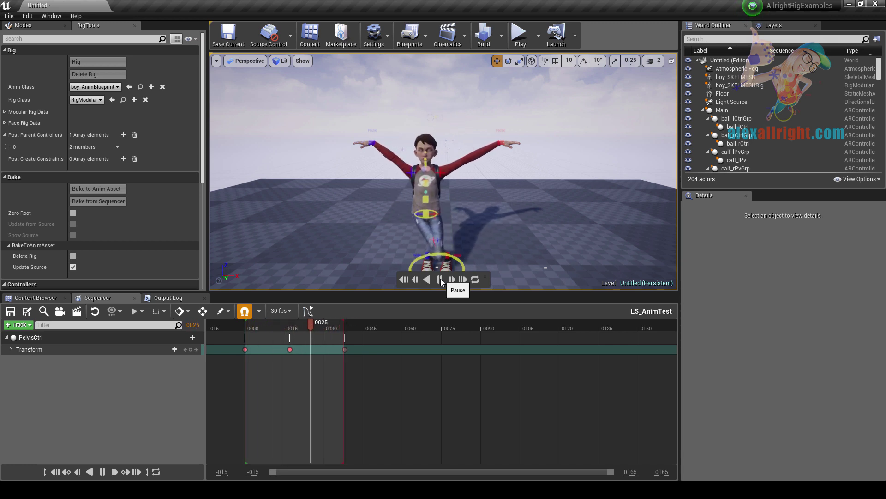
click(441, 280)
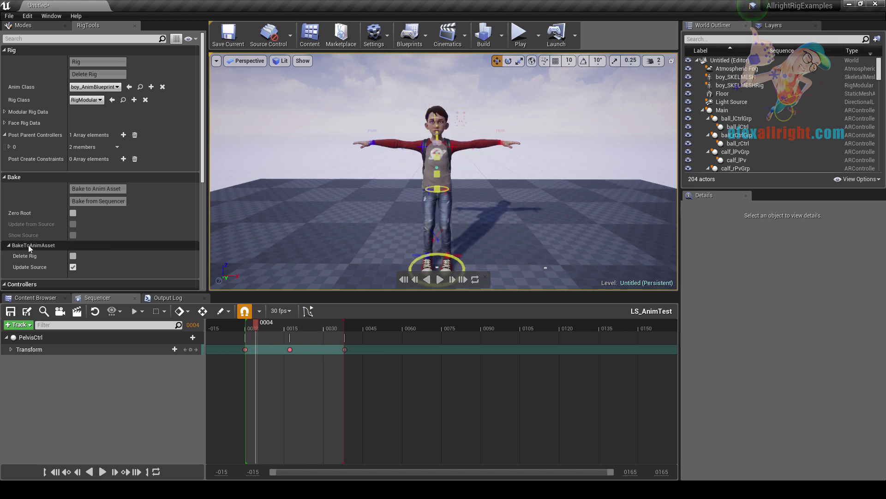
Step: Enable Delete Rig and bake the PelvisIk controller's rig to a new KiteDemo animation asset, deleting the rig's animation data from LS_AnimTest
click(73, 257)
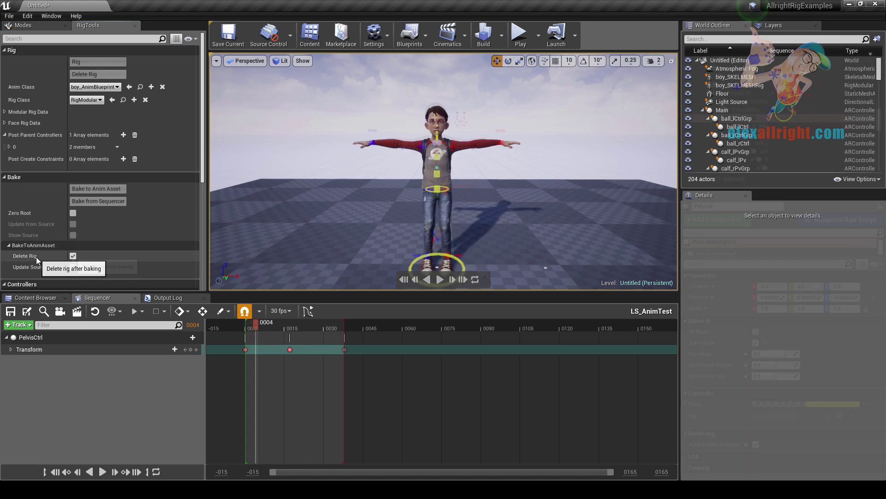
click(106, 189)
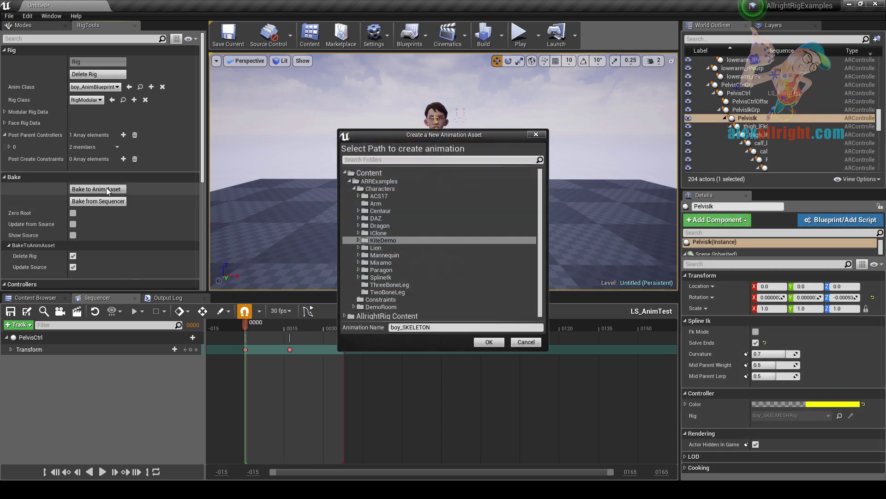
click(487, 343)
click(526, 329)
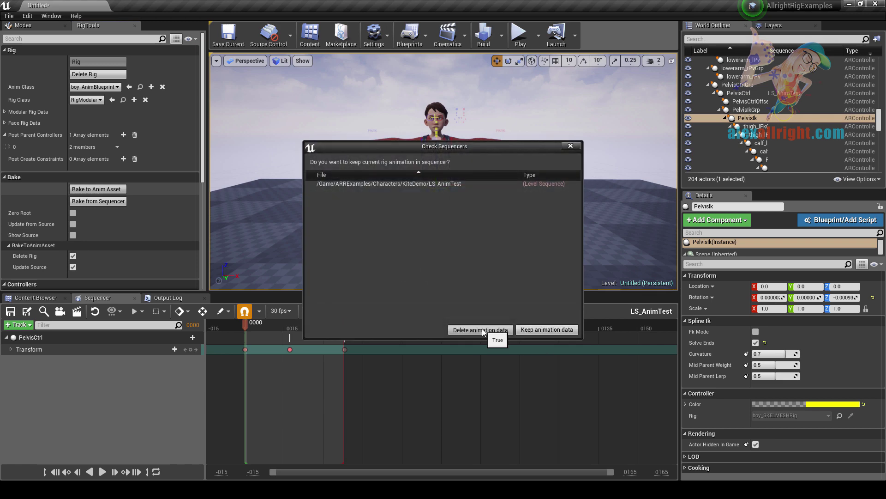
click(482, 330)
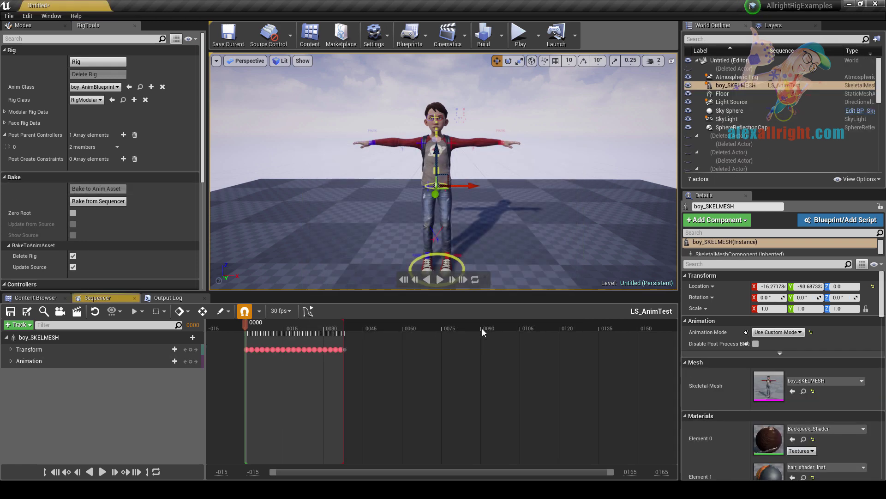
Step: Play the newly baked animation in LS_AnimTest and return to the sequence's first frame
click(439, 282)
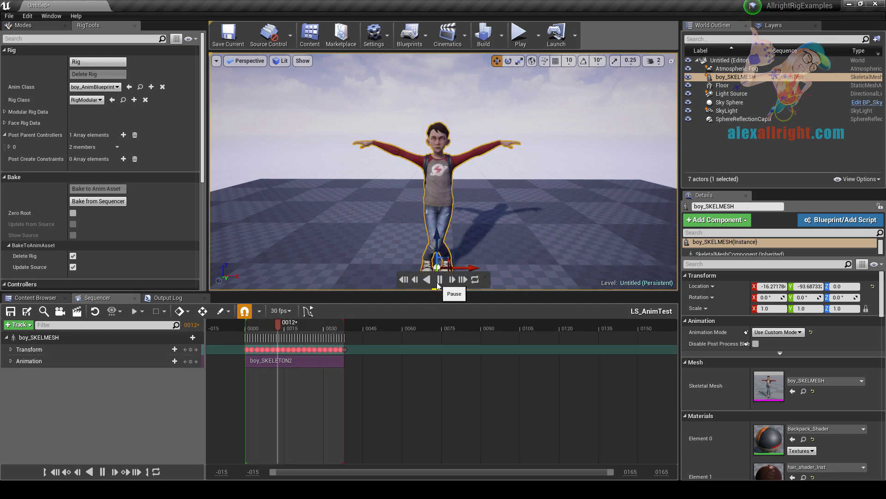
click(405, 280)
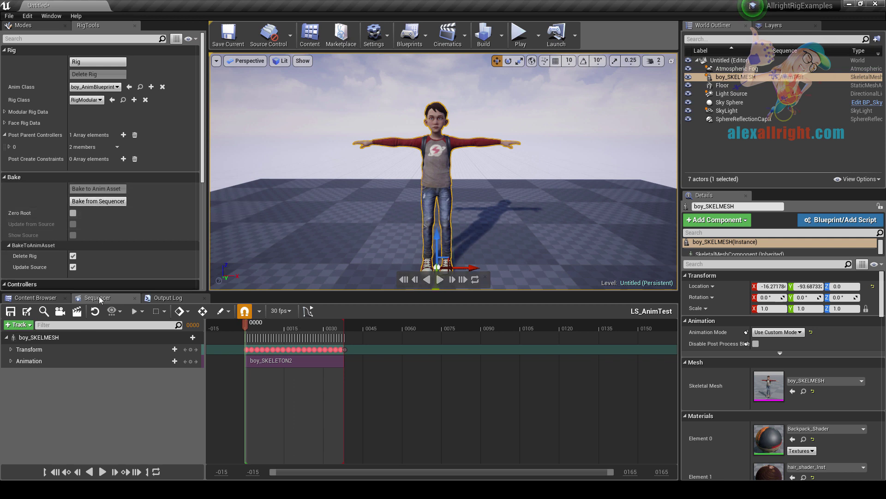
Step: Delete the baked boy_SKELMESH track from LS_AnimTest and add the boy actor from the level to the sequence again
click(79, 338)
key(Delete)
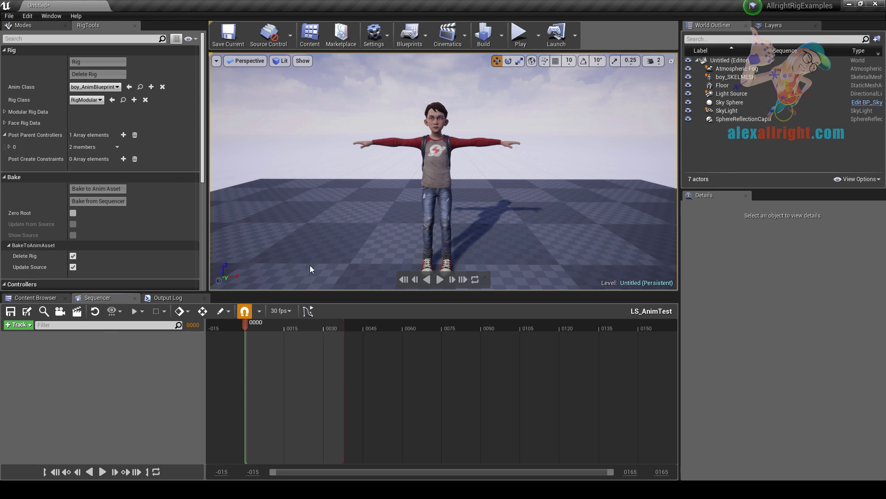
click(741, 77)
drag(337, 227, 85, 369)
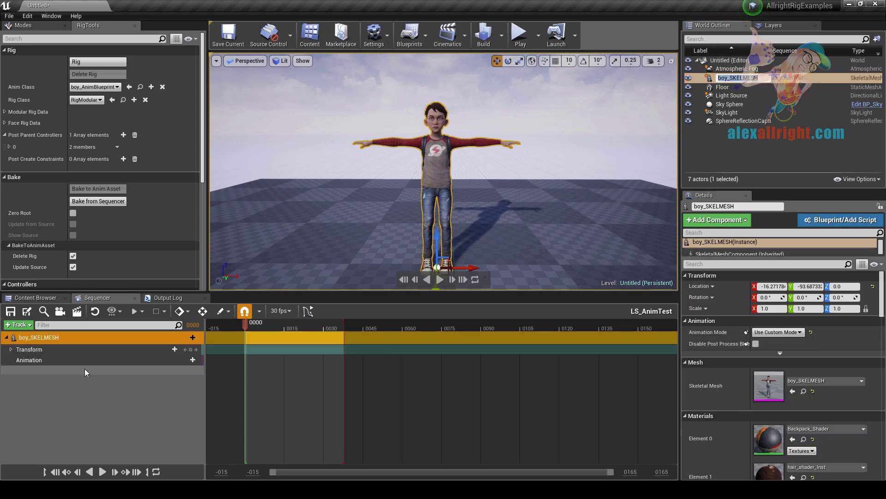
Step: Add Shot_0020_Boy at frame 0 and Shot_0360_Boy at frame 29 to the boy's animation track, overlapping them in one row to blend
click(181, 358)
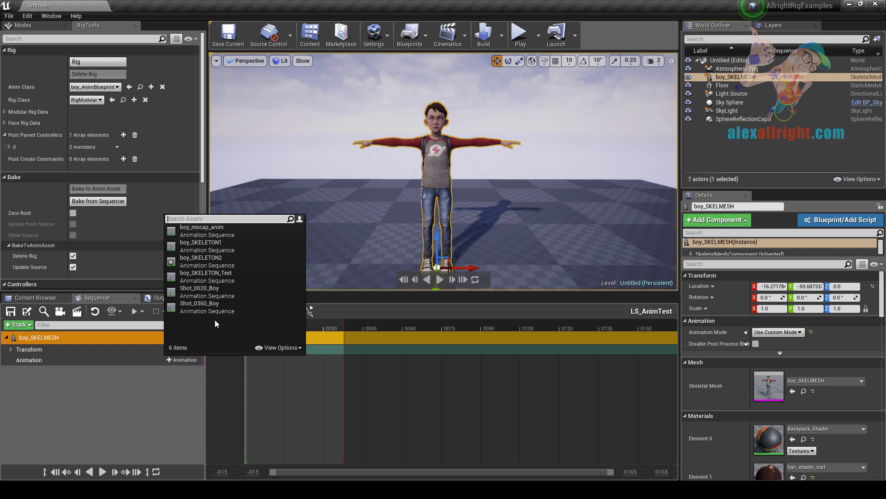
click(206, 293)
drag(314, 328, 323, 328)
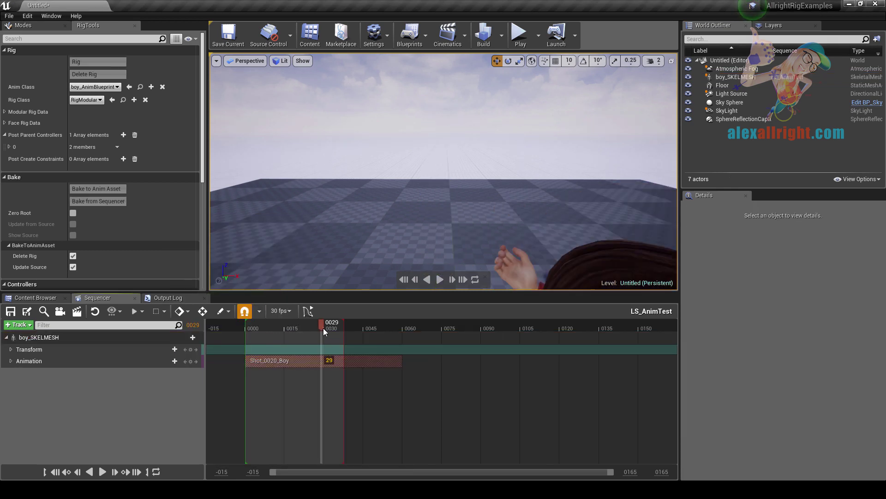
click(174, 362)
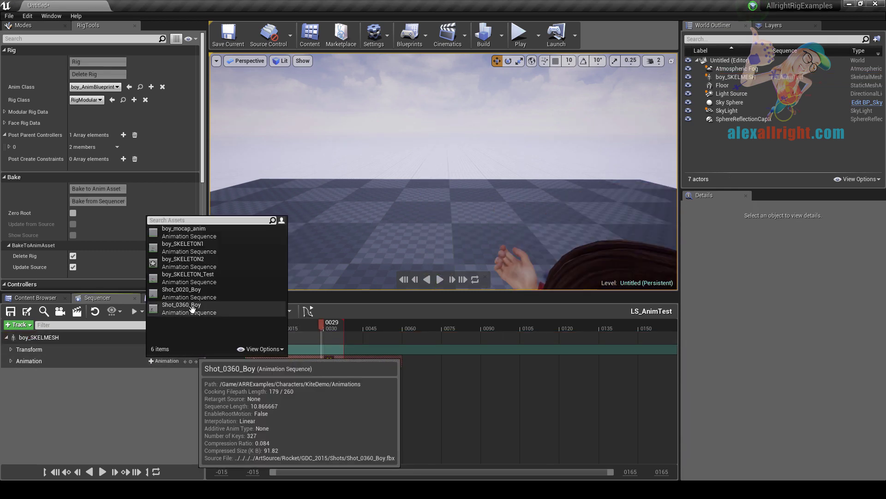
click(192, 309)
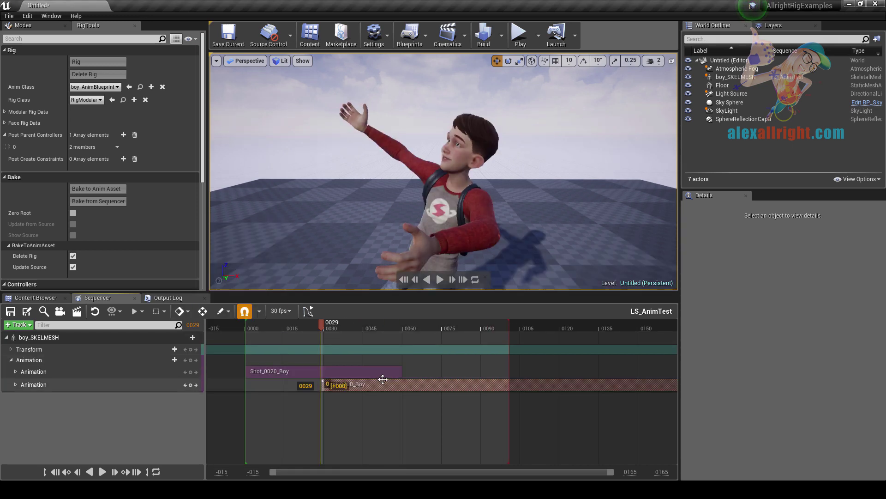
drag(383, 379, 383, 374)
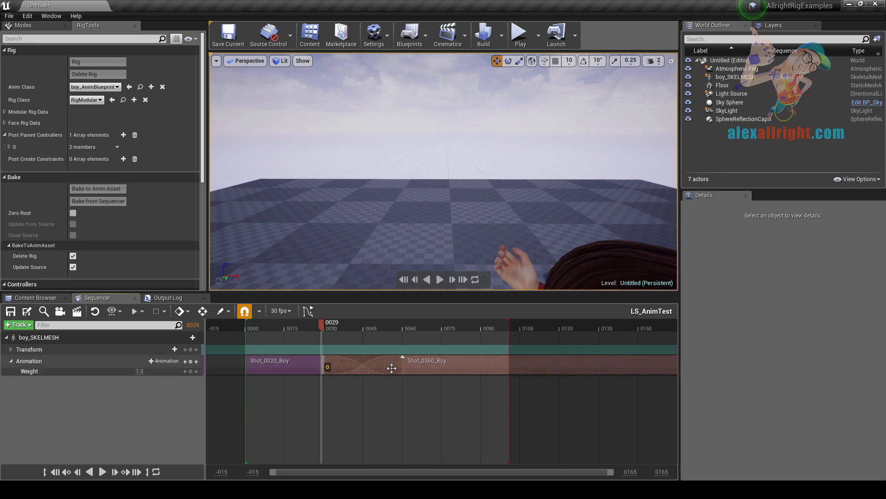
Step: Play the blend between the two clips and shorten their overlap by moving the start of Shot_0360_Boy to about frame 45
right_drag(472, 196, 510, 206)
key(s)
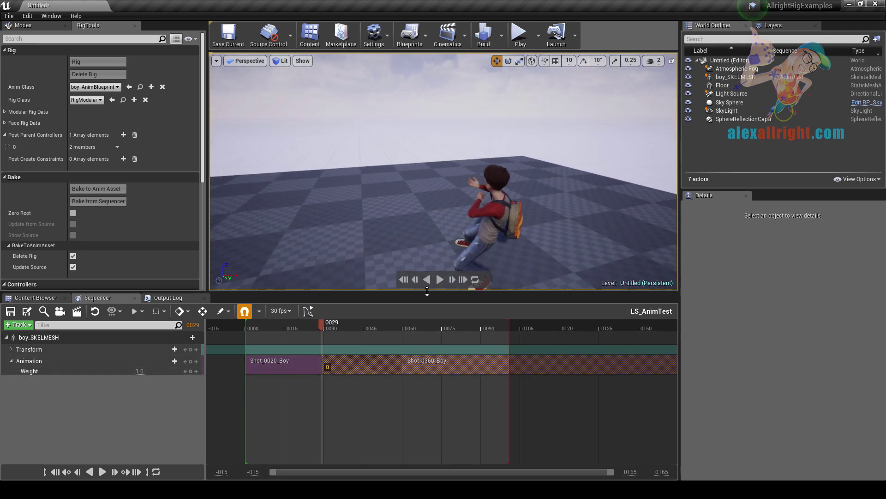
click(440, 280)
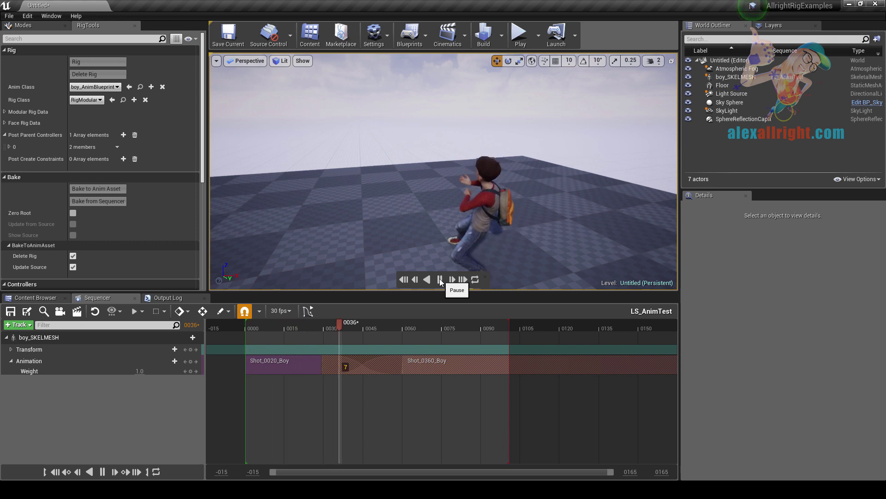
click(440, 280)
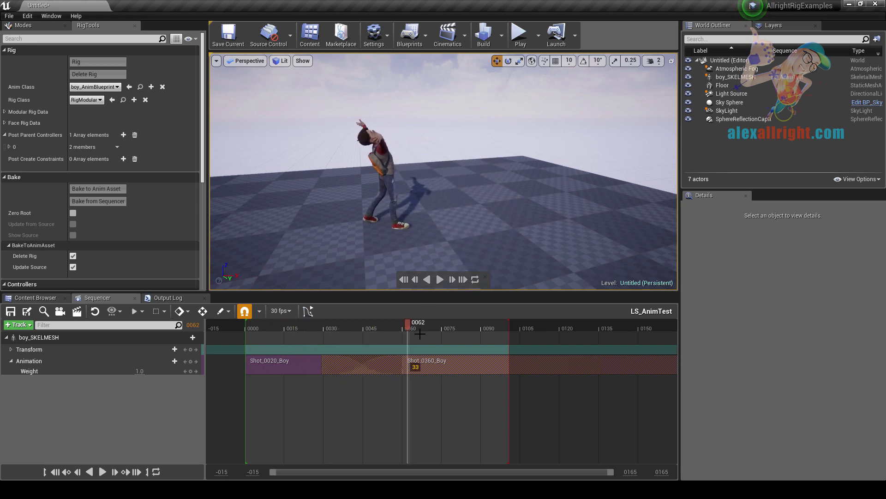
drag(435, 363, 477, 361)
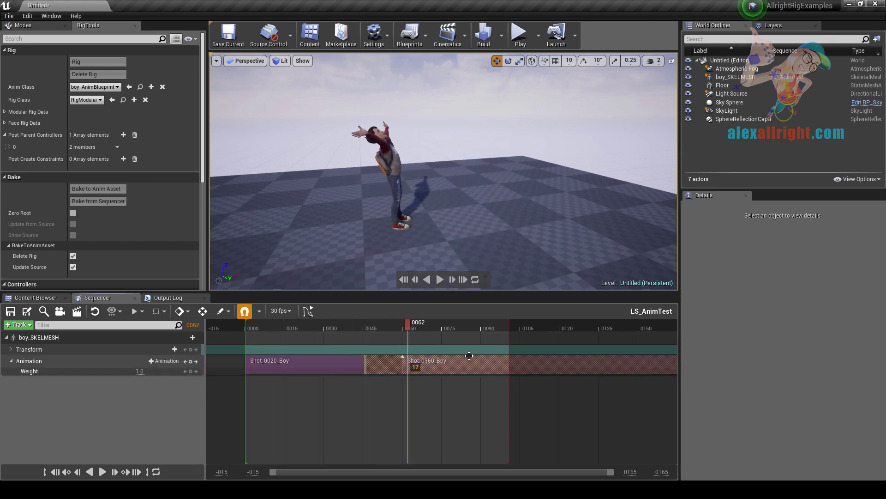
drag(408, 323, 356, 332)
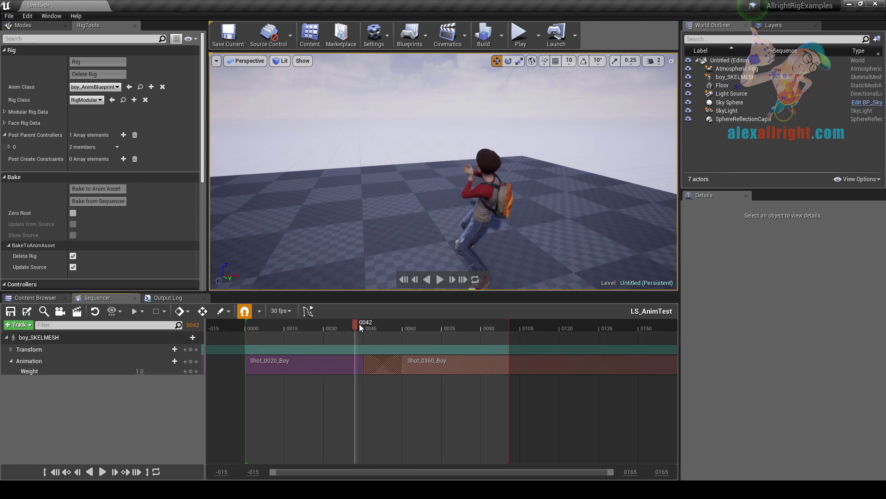
Step: Bake the boy's blended sequence animation onto a control rig and play the sequence to check the controllers
click(487, 187)
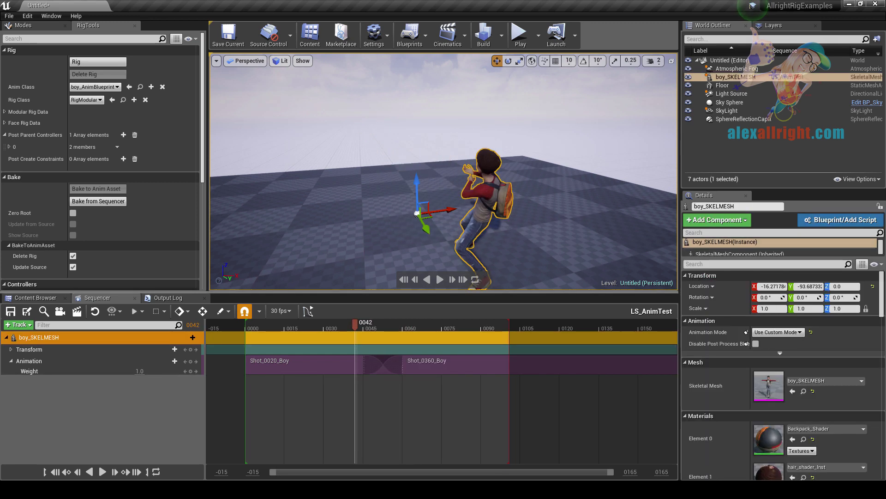
click(107, 202)
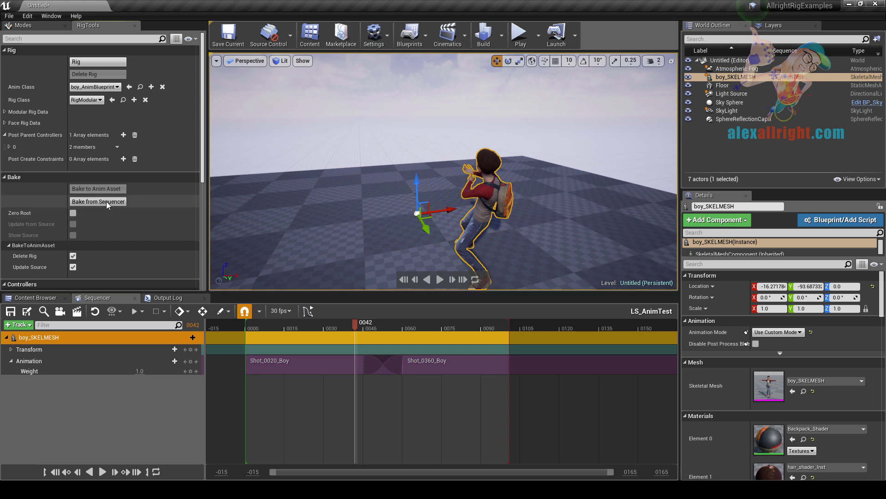
click(441, 279)
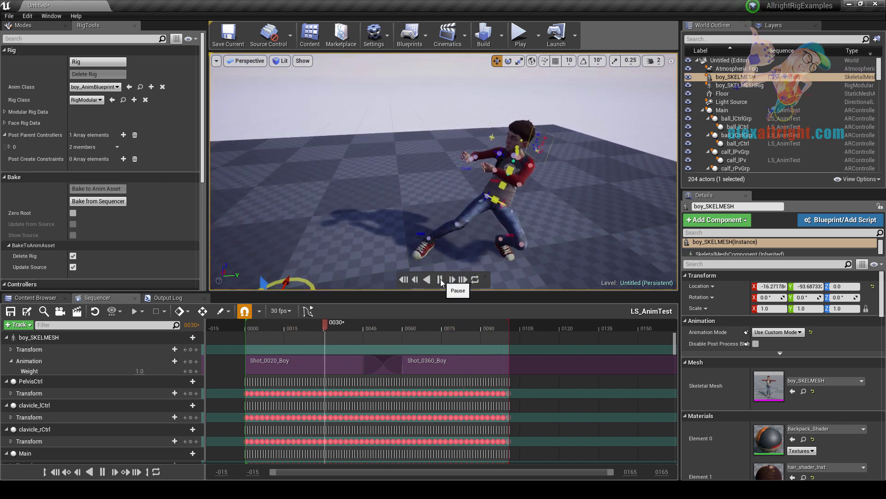
click(441, 280)
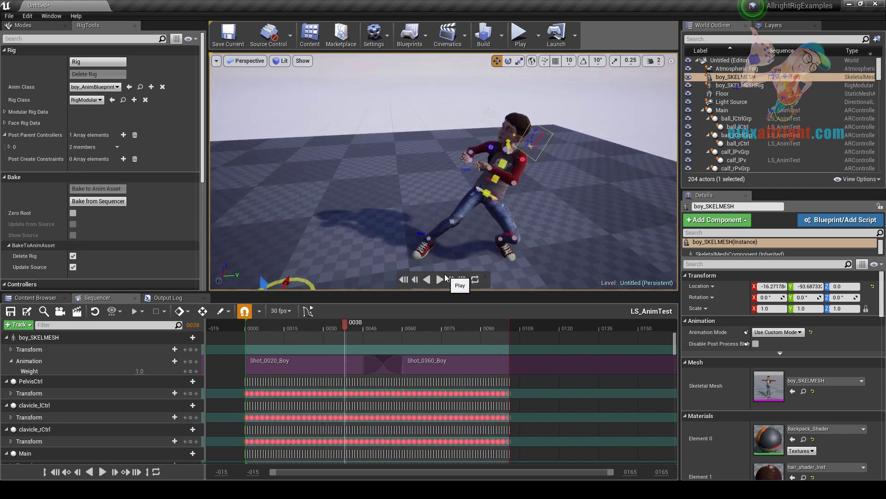
Step: Set the Fk Ik blending of both foot controllers to 1.0
click(417, 232)
ctrl+click(508, 232)
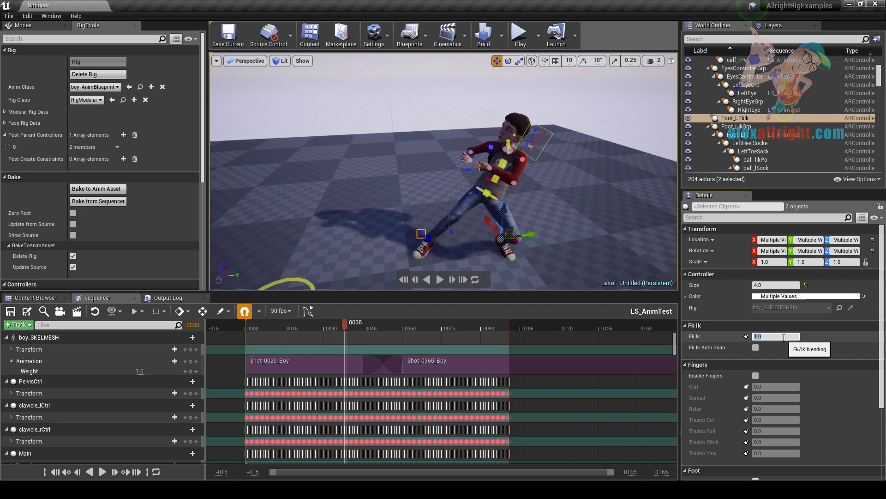
mouse_move(538, 242)
right_down()
mouse_move(550, 254)
mouse_move(545, 231)
right_up()
right_drag(508, 174, 514, 185)
Step: Delete the PelvisCtrl controller's transform keys between about frames 21 and 37
click(514, 184)
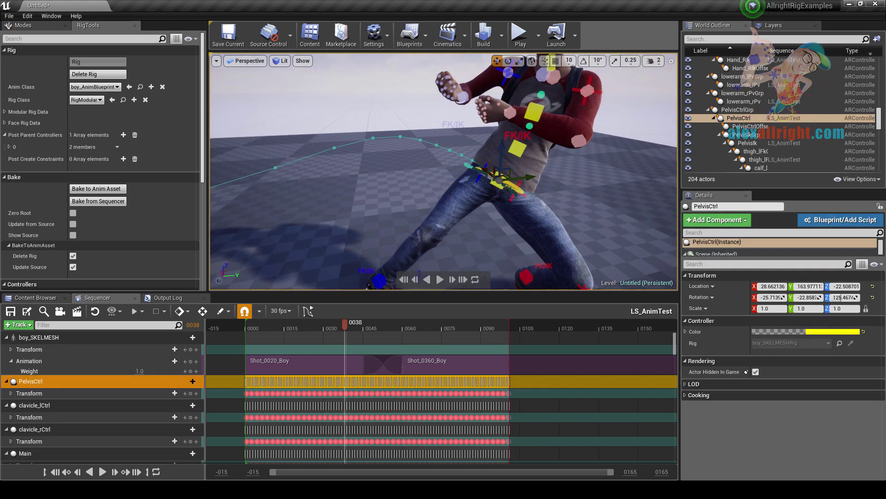
drag(269, 379, 345, 401)
key(Delete)
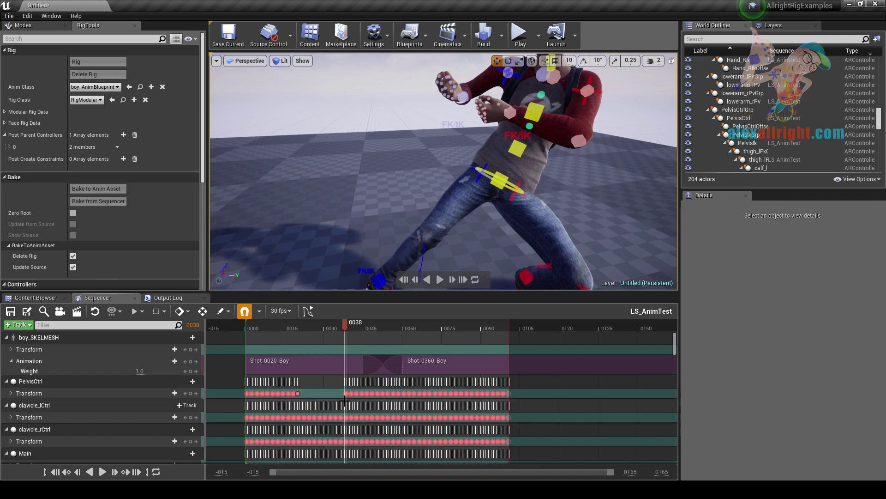
Step: Move and rotate the PelvisCtrl controller at frame 29 to key a new pelvis pose, and scrub the timeline to check it
click(320, 326)
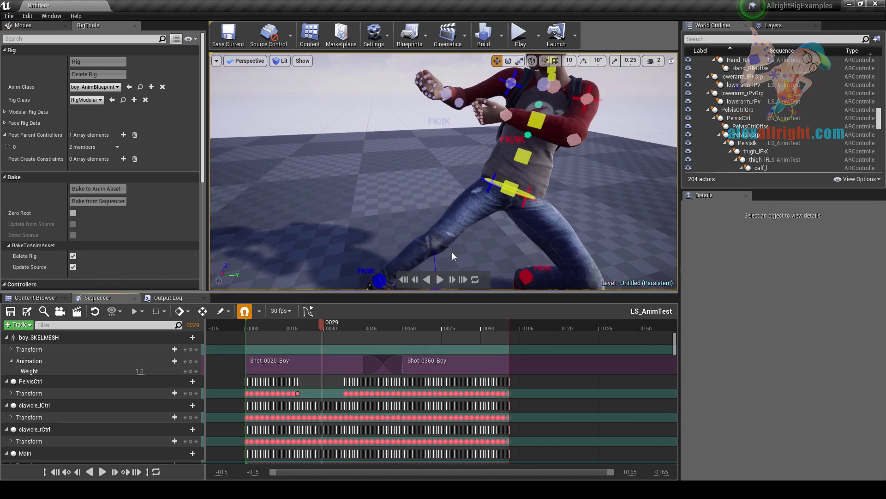
click(522, 192)
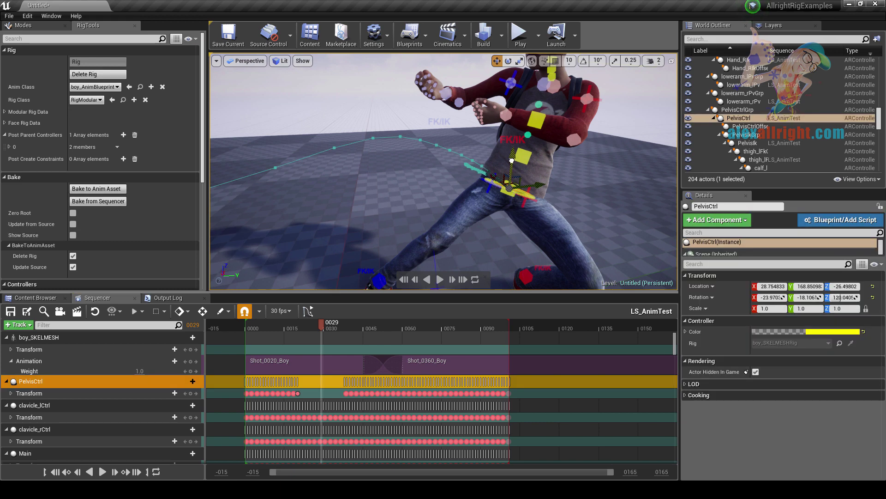
drag(512, 160, 533, 154)
key(e)
right_drag(531, 155, 480, 134)
click(433, 63)
drag(331, 329, 305, 331)
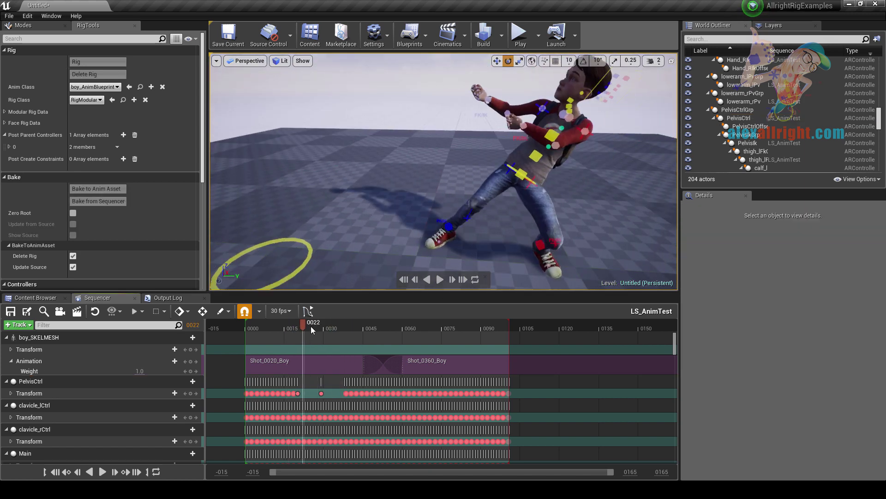
Step: Bake the rig to a new animation asset boy_SKELETON3 in the KiteDemo folder, deleting the rig's animation data from LS_AnimTest
click(534, 154)
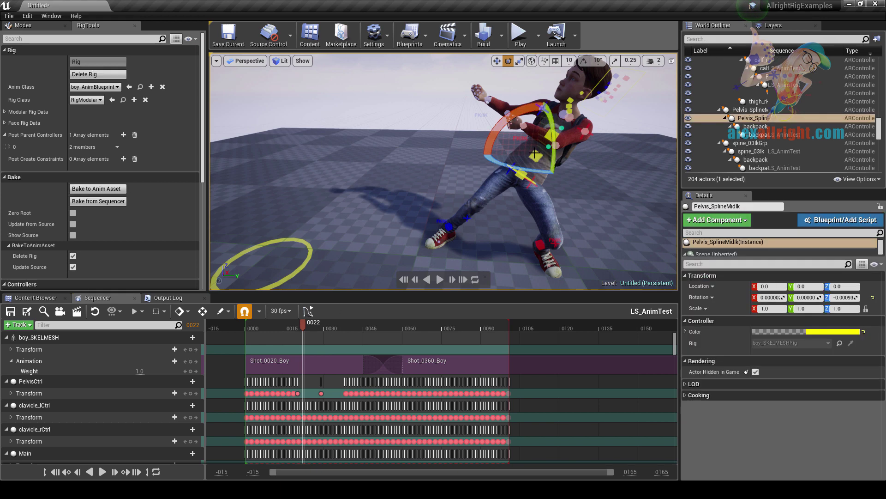
click(93, 188)
click(444, 329)
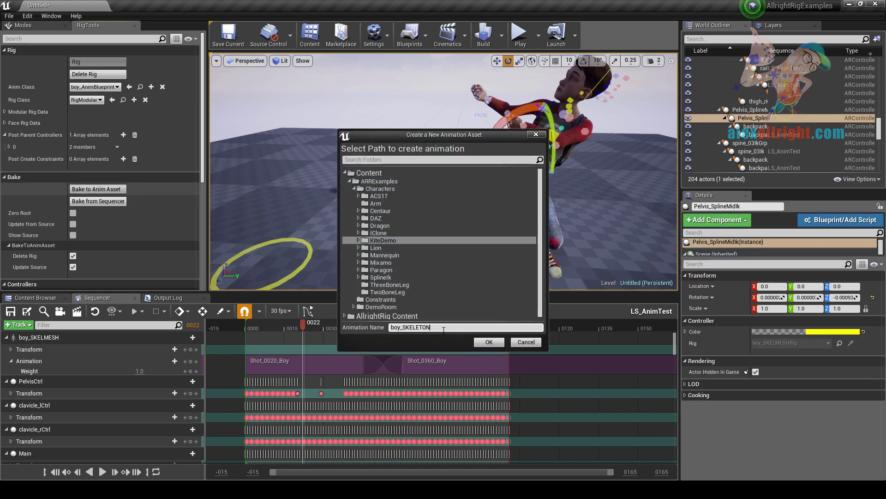
click(489, 340)
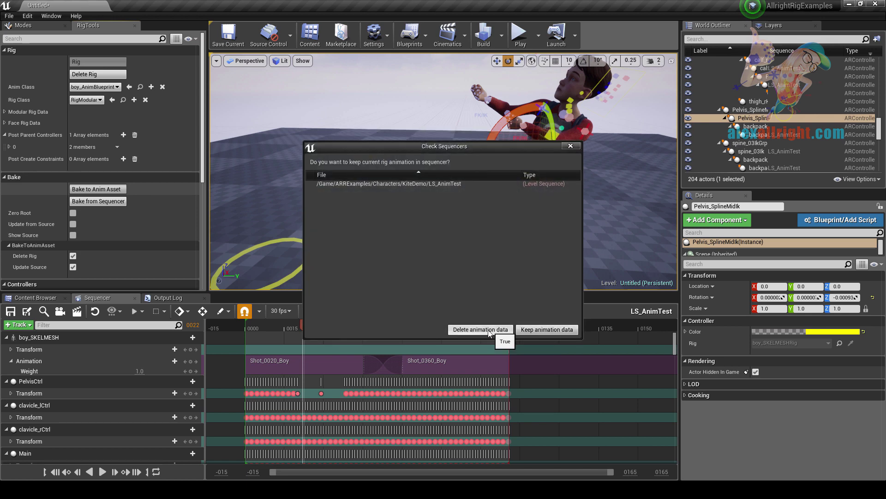
click(488, 330)
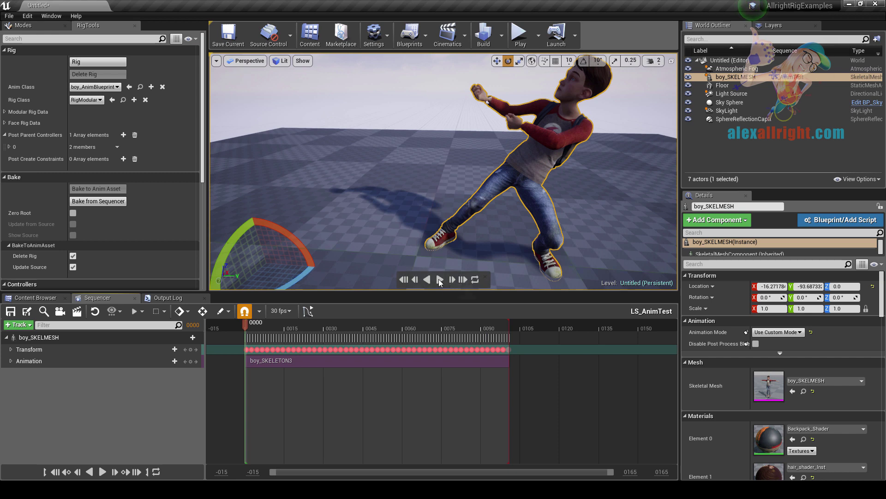
Step: Play the baked boy_SKELETON3 animation and examine the boy's motion from different angles
click(440, 281)
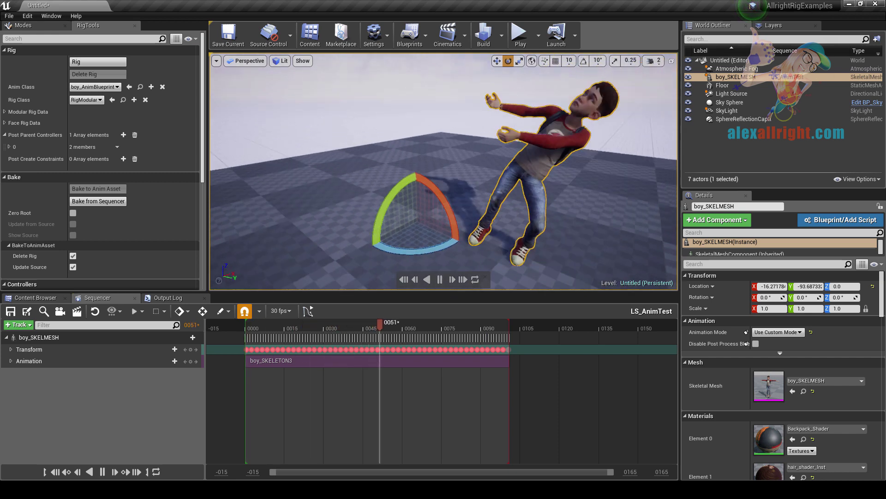
right_drag(545, 214, 517, 201)
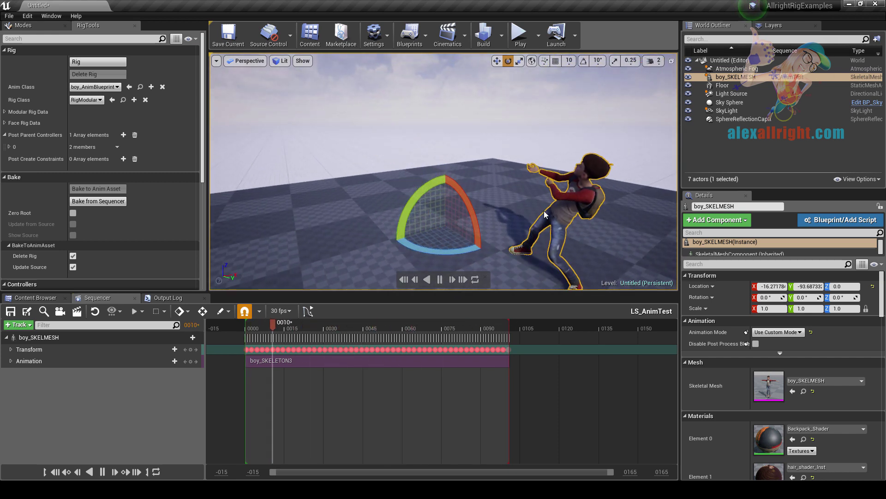
key(space)
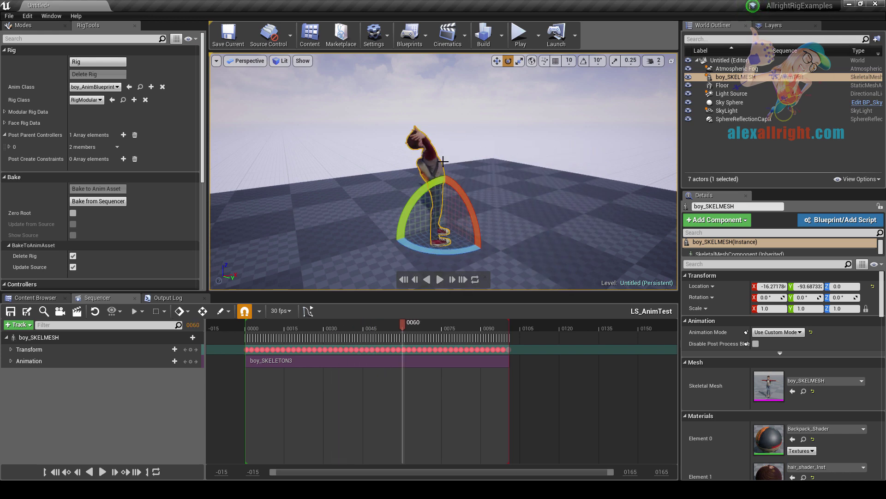
alt+drag(490, 184, 500, 187)
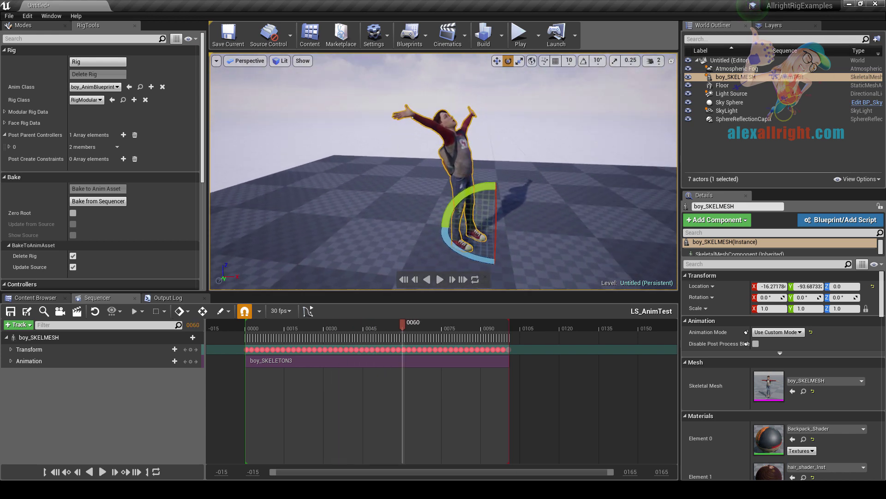
Step: Remove the boy from the sequence and the level, and place the SK_Mannequin mesh from the Mannequin folder in the level
click(128, 336)
key(Delete)
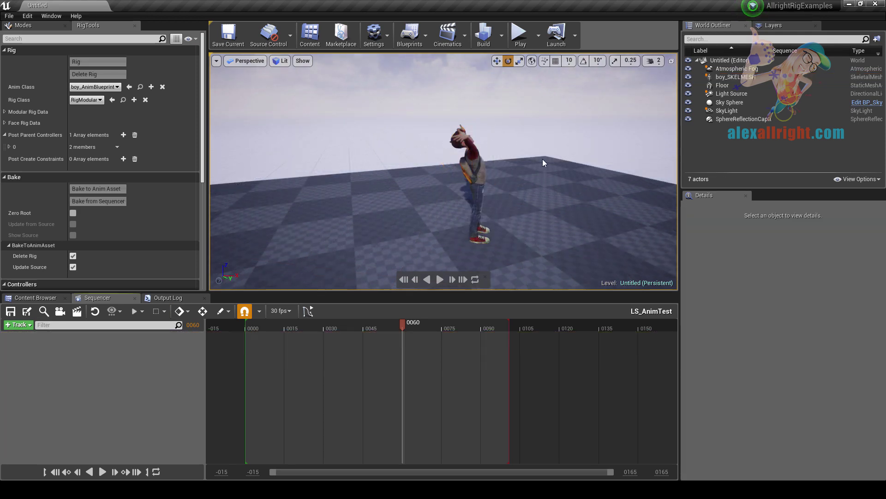
click(28, 297)
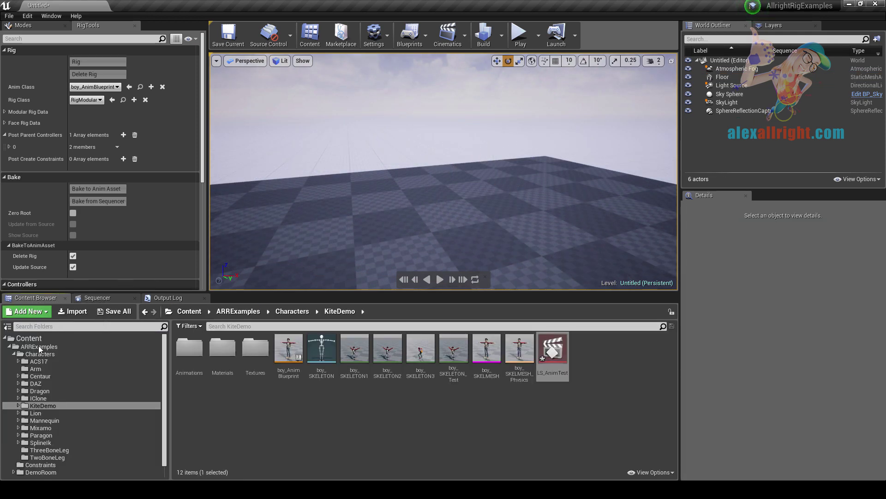
click(152, 421)
drag(255, 349, 481, 239)
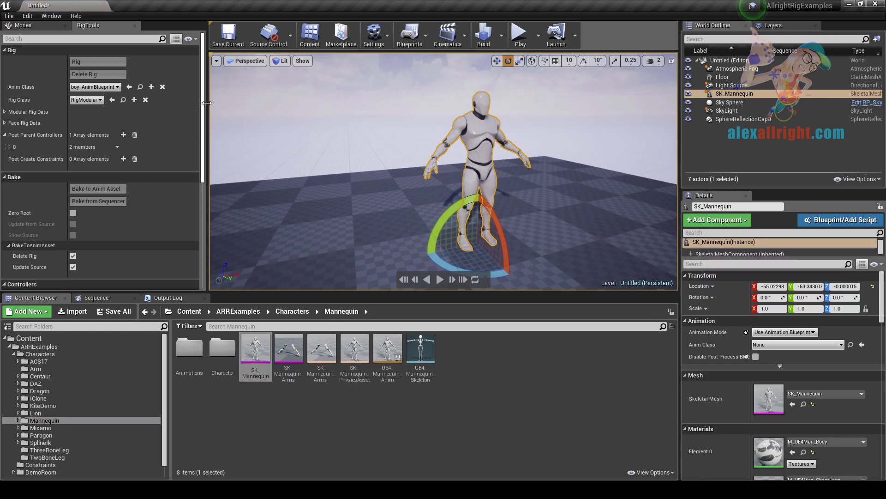
Step: Load the ManRig preset for the selected SK_Mannequin
scroll(102, 208, down, 5)
click(94, 265)
text(man)
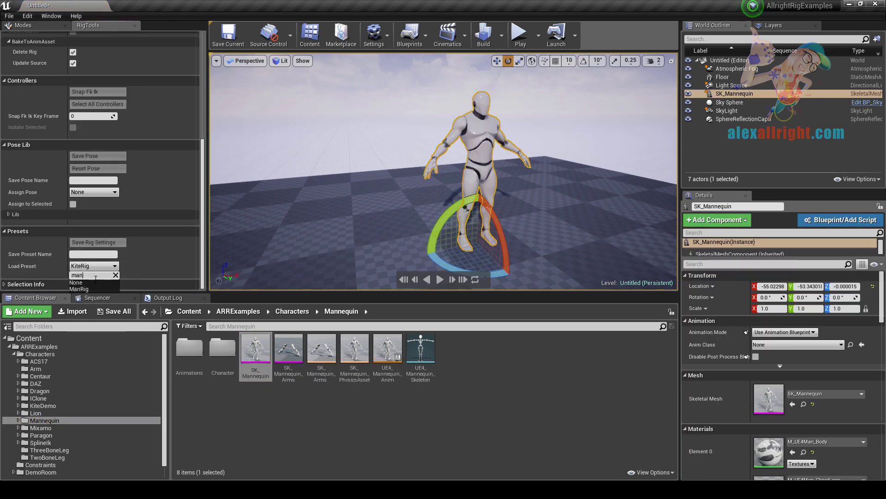
click(79, 289)
Step: Add SK_Mannequin to the LS_AnimTest sequence and give it the ThirdPersonWalk animation
click(97, 299)
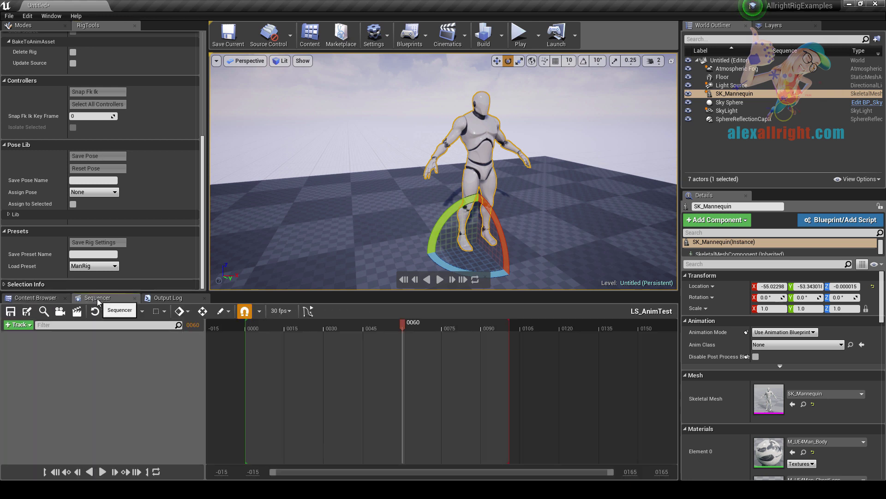
click(737, 93)
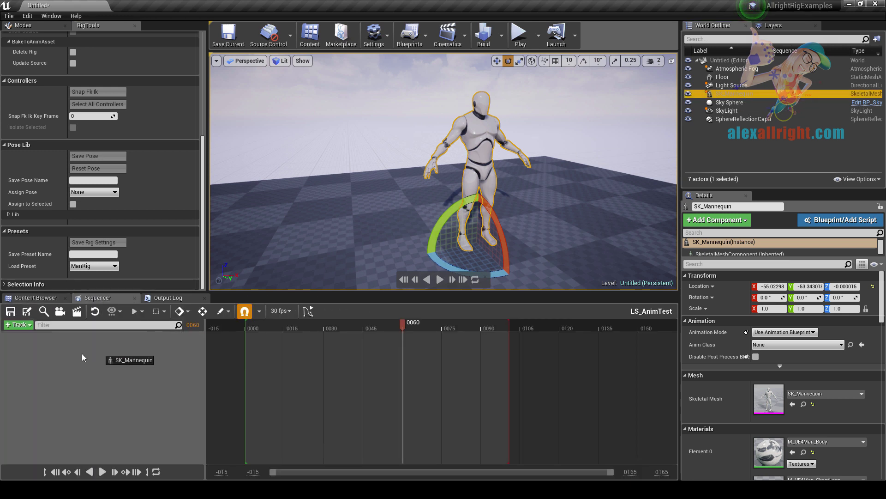
drag(82, 354, 82, 354)
click(182, 360)
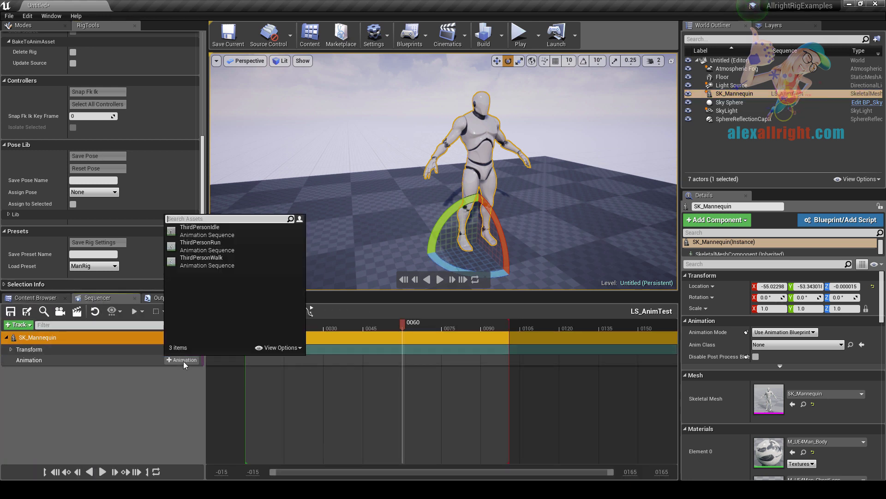
click(209, 261)
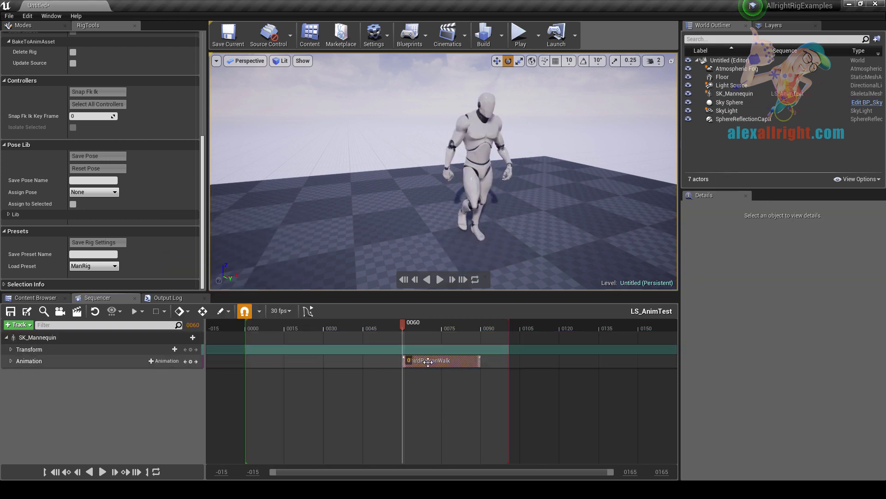
Step: Move the ThirdPersonWalk clip to start at frame 0 and end the playback range where the clip ends
drag(439, 360, 280, 361)
drag(509, 339, 326, 340)
key(space)
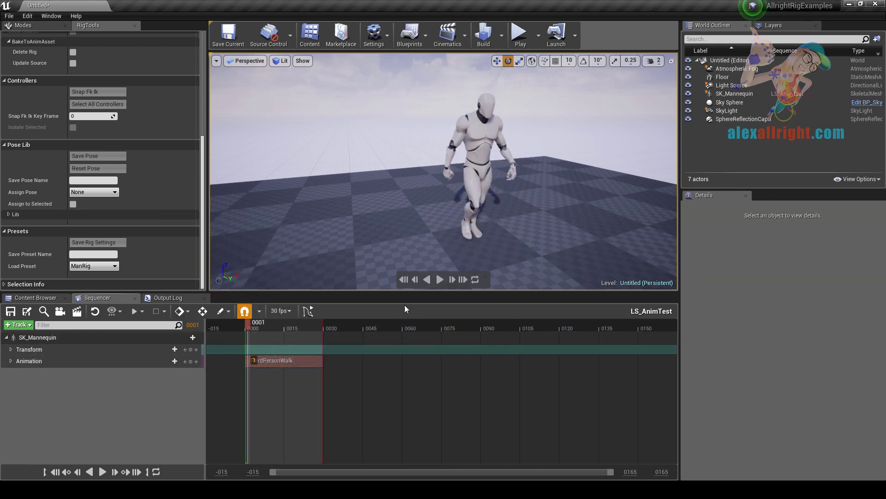
Step: Bake SK_Mannequin's walk animation from Sequencer to a rig and play it back briefly
click(488, 161)
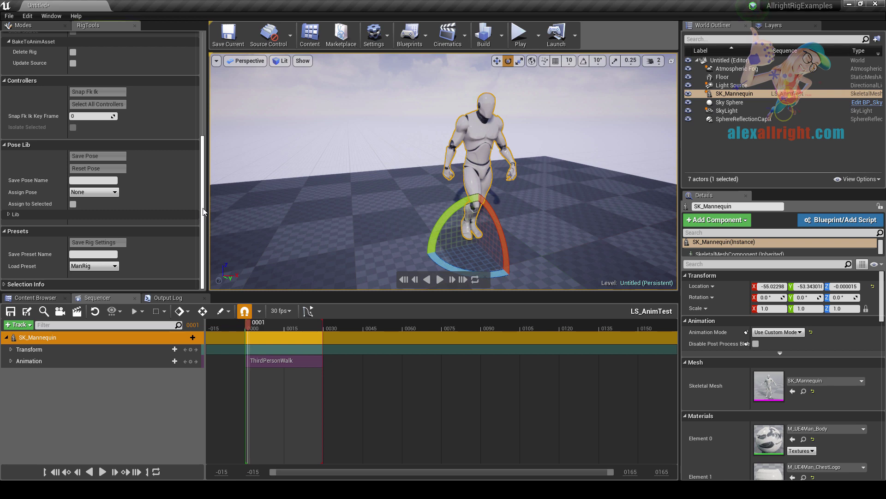
drag(203, 212, 203, 99)
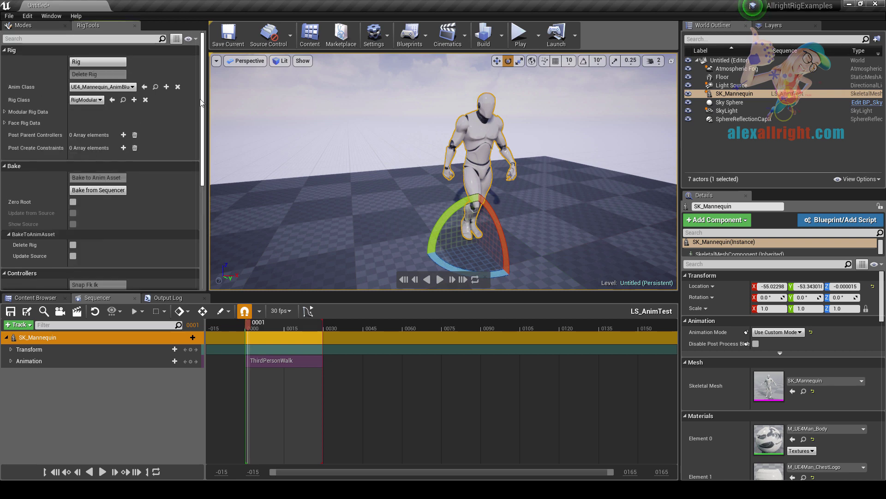
click(90, 190)
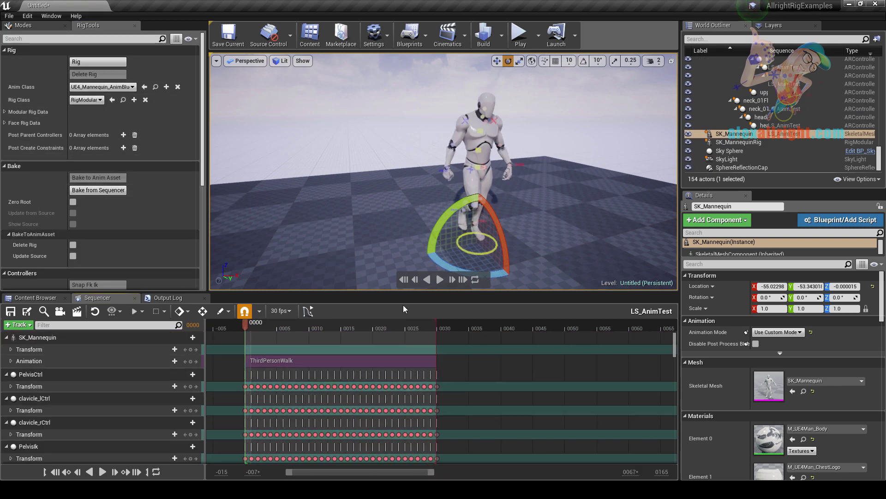
click(438, 280)
click(438, 279)
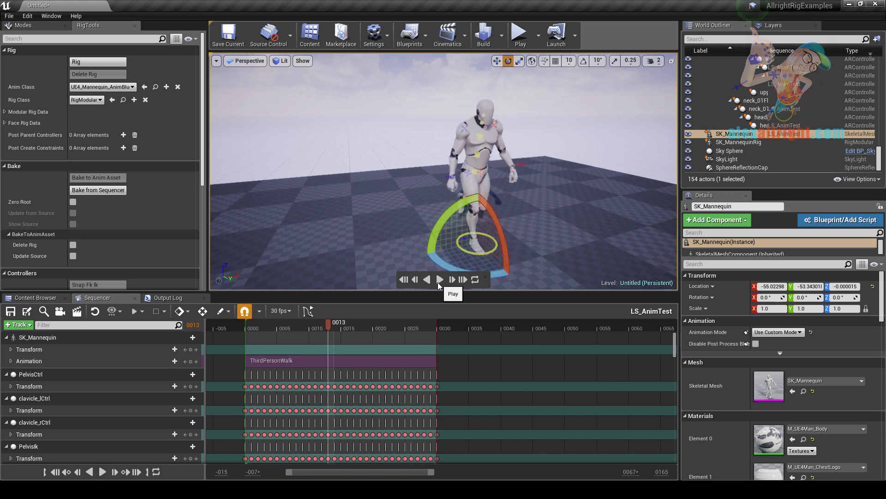
Step: Select the Main controller and delete all its transform keys except the one at frame 0
right_drag(485, 226, 485, 226)
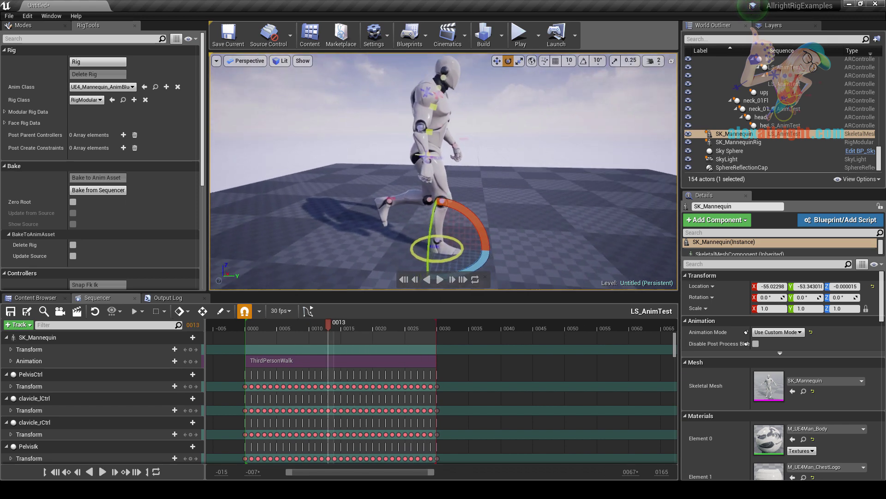
key(w)
click(464, 238)
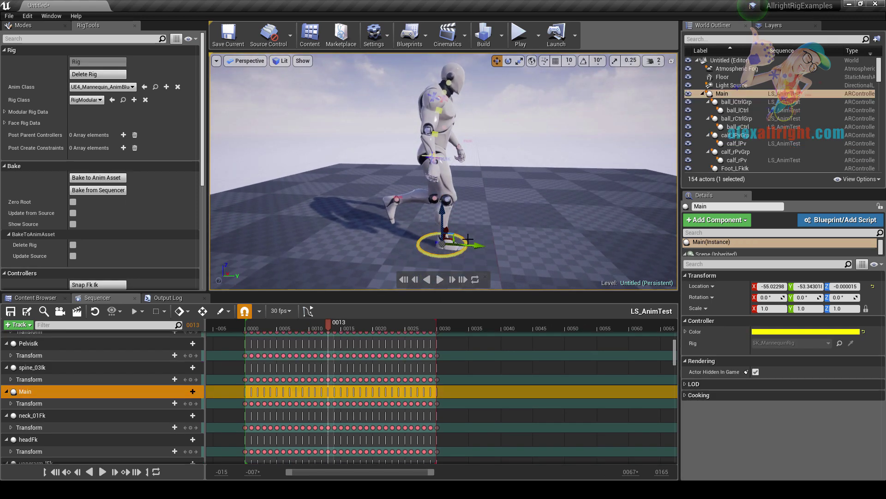
drag(332, 322, 246, 322)
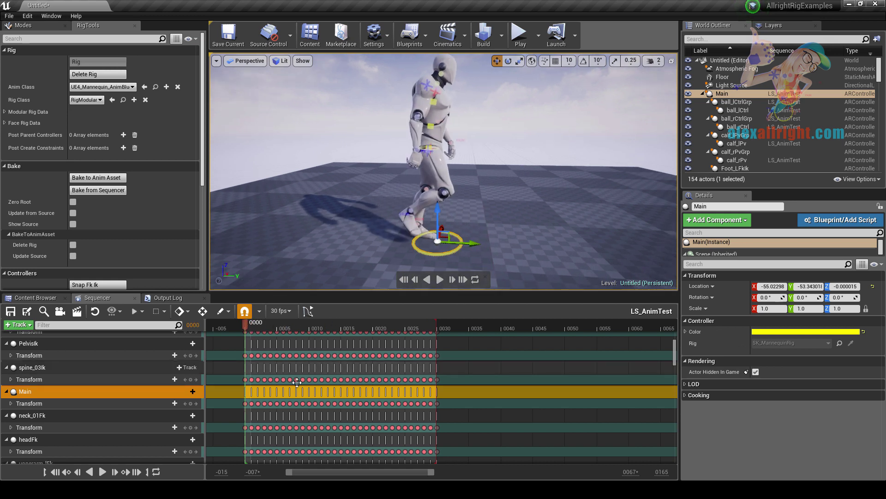
drag(249, 397, 443, 409)
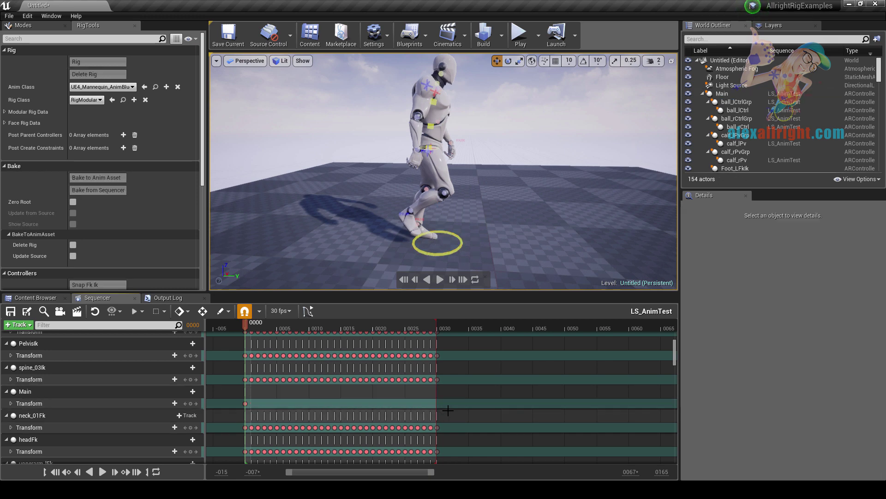
key(Delete)
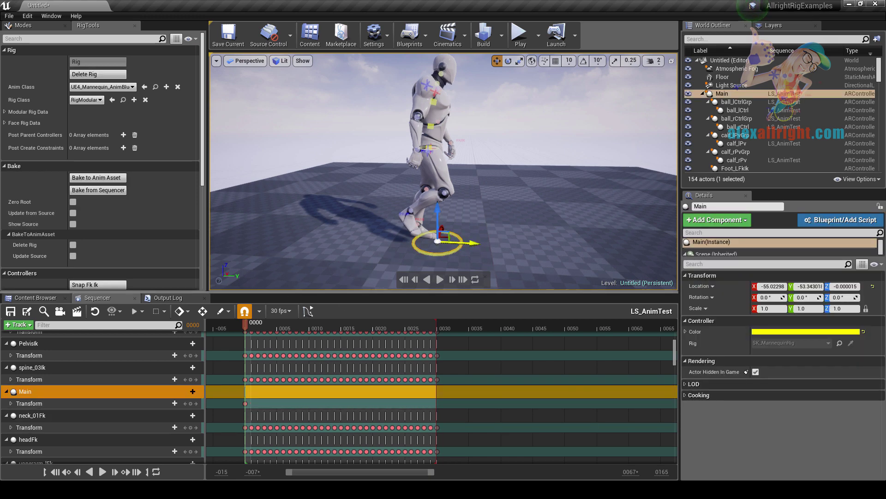
Step: At frame 30, move the Main controller forward to about Y 88 and scrub back to check the motion
drag(247, 323, 439, 328)
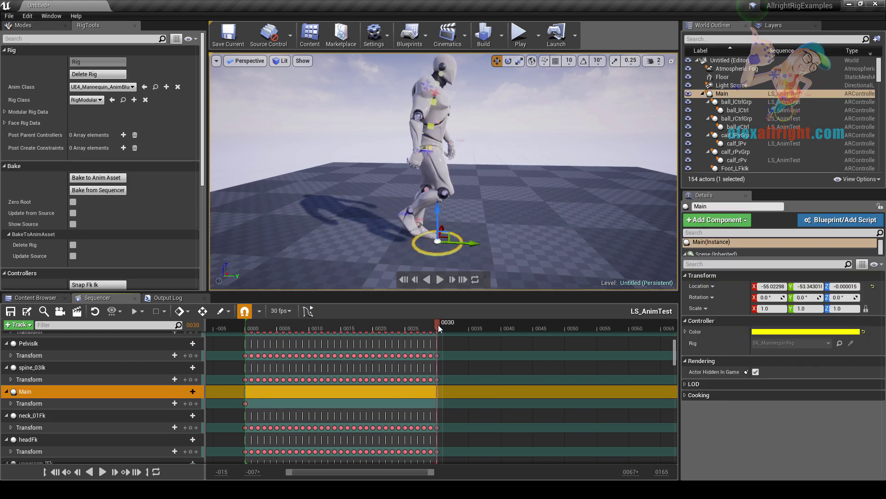
drag(476, 243, 627, 245)
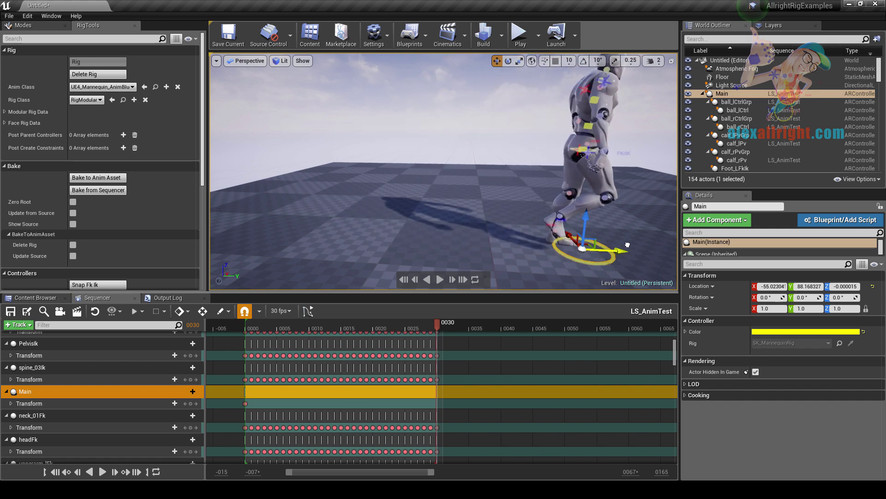
drag(438, 324, 394, 333)
Step: Set both transform keys of the Main controller to linear interpolation and play the walk
click(245, 403)
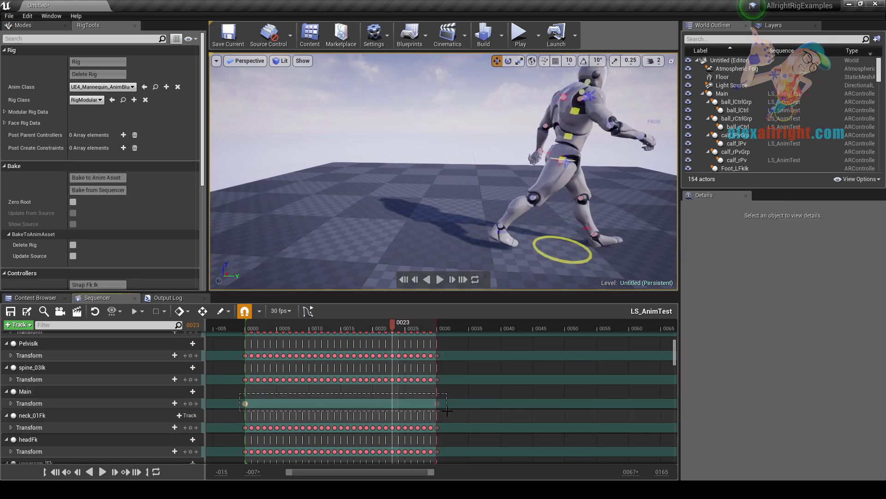
right_click(437, 403)
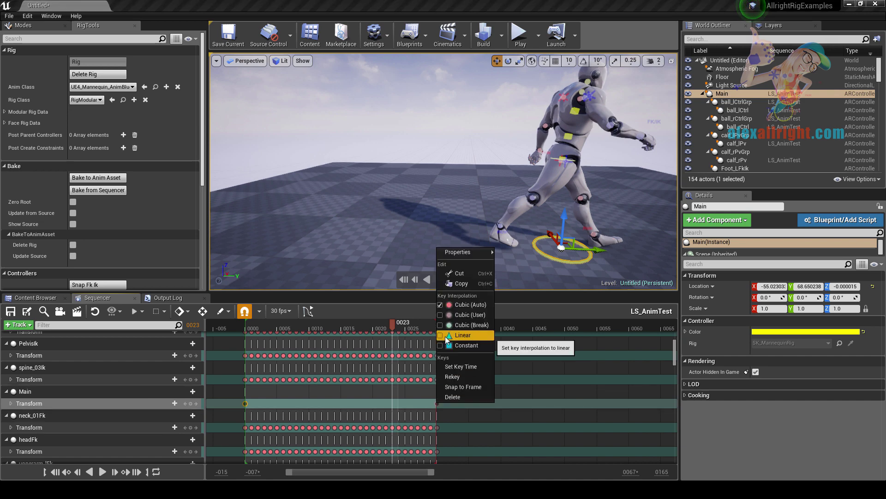
click(462, 334)
key(Escape)
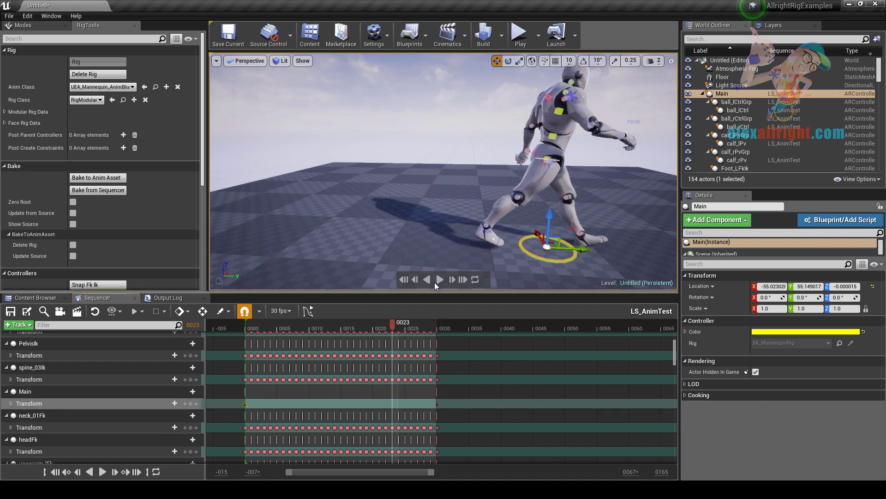
click(441, 278)
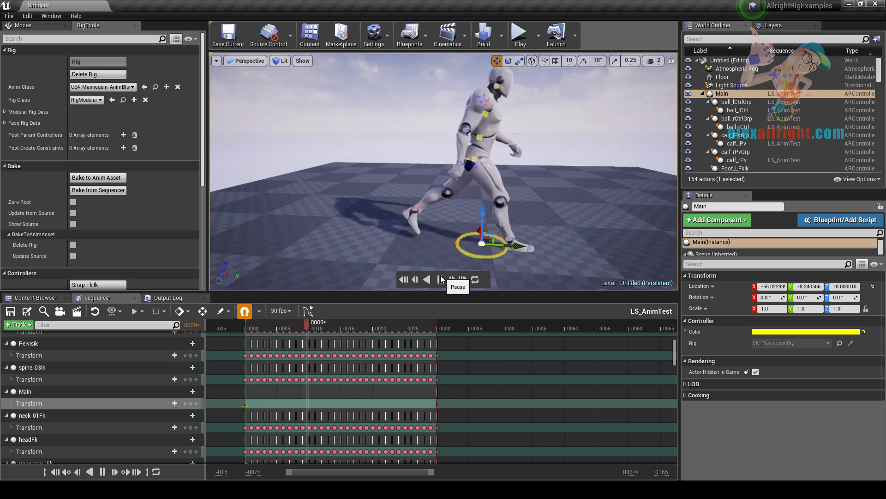
click(441, 279)
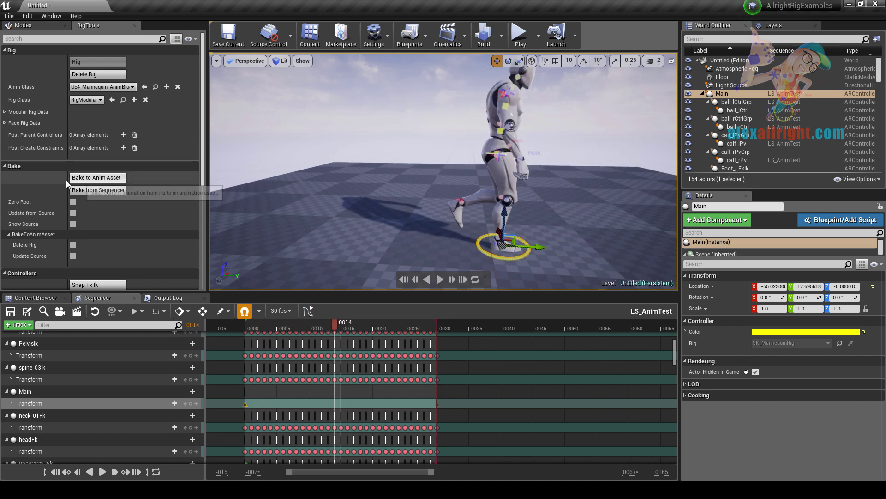
Step: Bake the rig to a new UE4_Mannequin_Skeleton animation asset in the Mannequin folder and examine its playback from the side
click(85, 178)
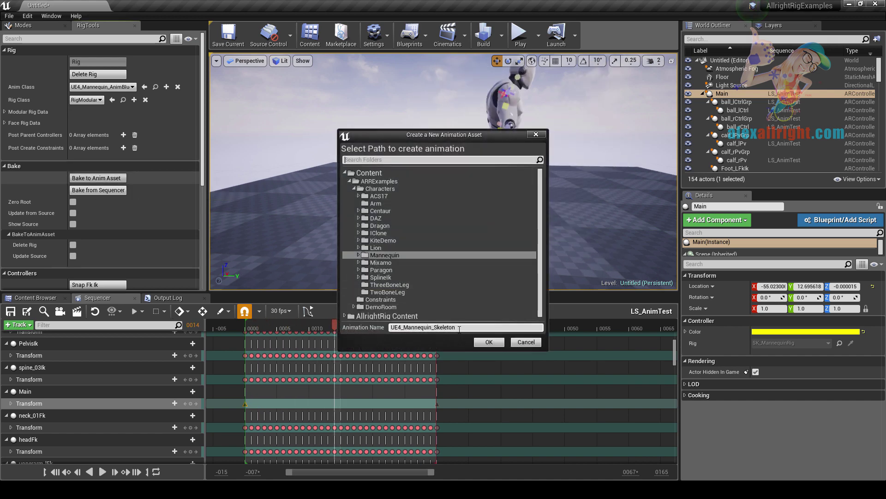
click(485, 343)
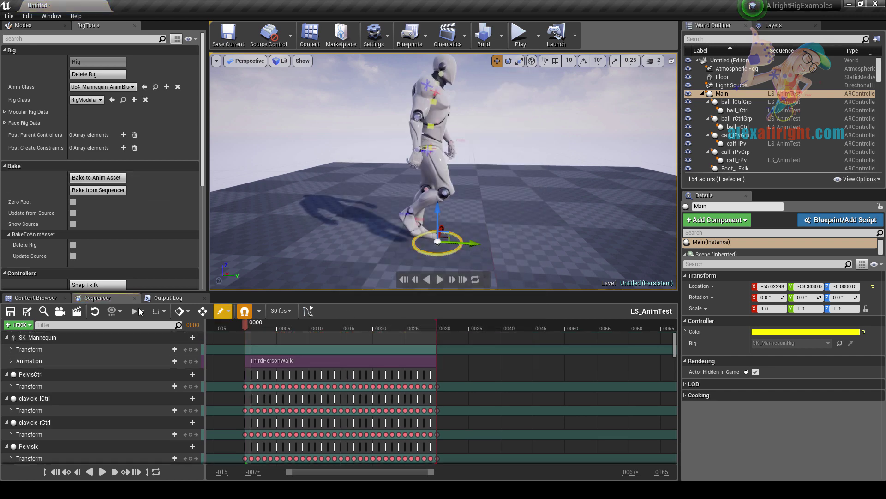
double_click(455, 353)
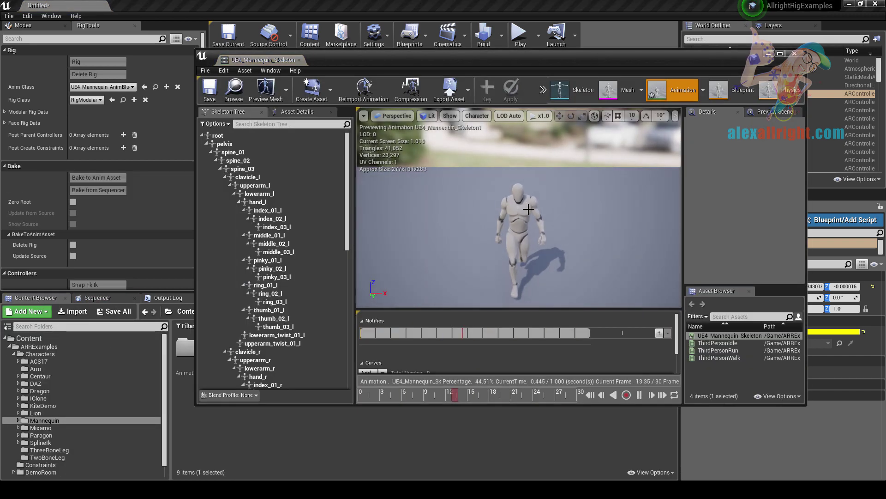
right_drag(549, 208, 441, 181)
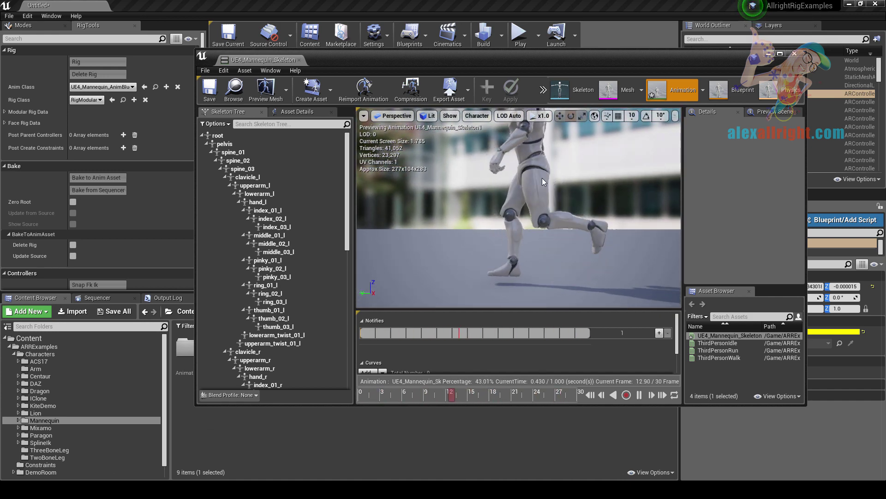
click(640, 395)
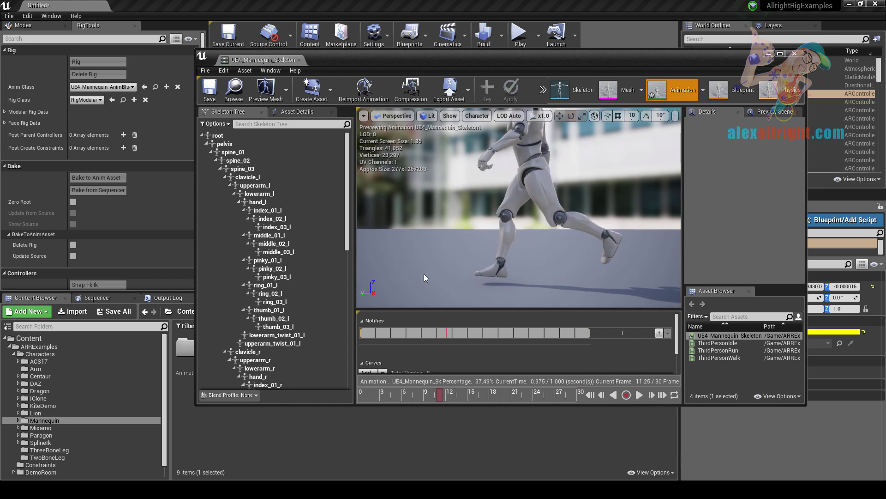
click(299, 60)
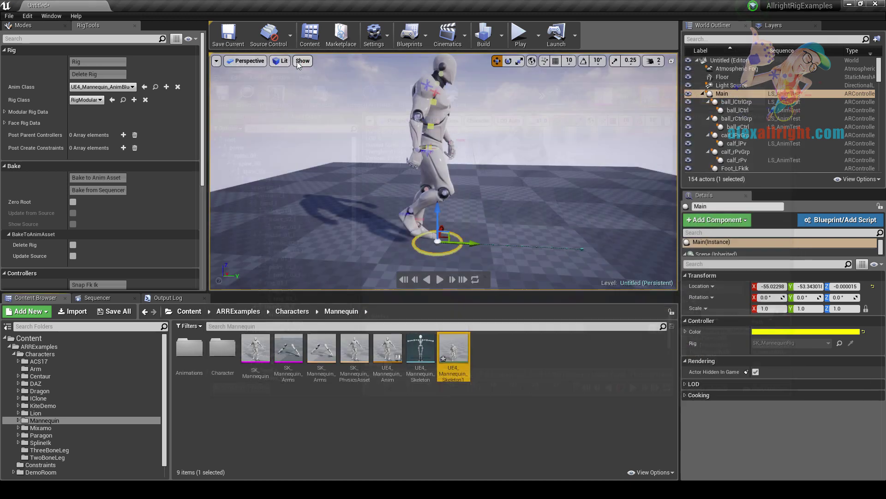
Step: Enable Zero Root and bake the rig to another new animation asset in the Mannequin folder
click(74, 201)
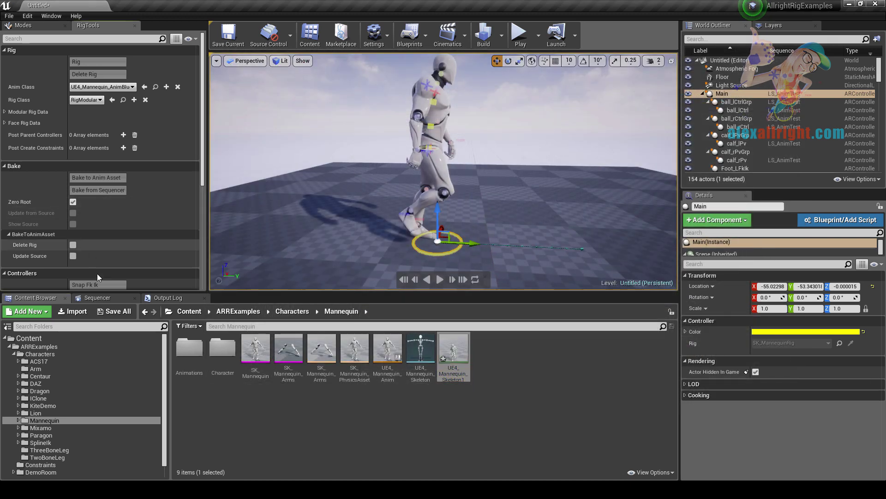
click(100, 297)
click(433, 103)
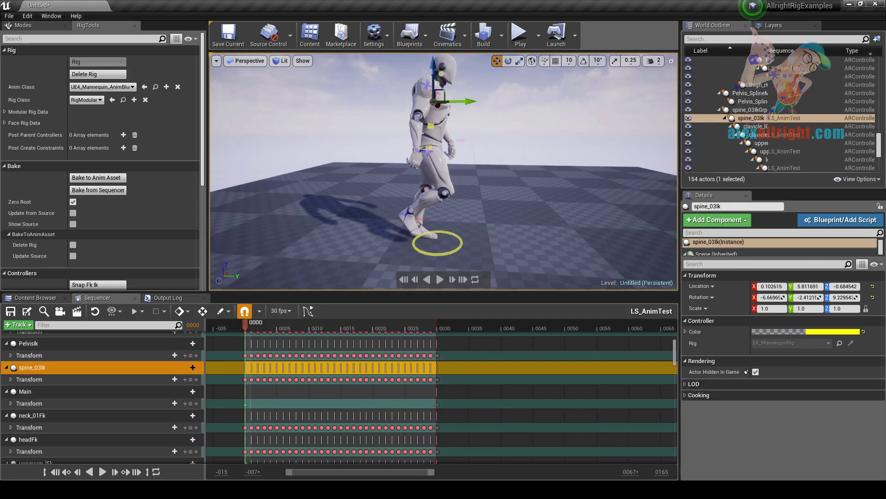
click(95, 178)
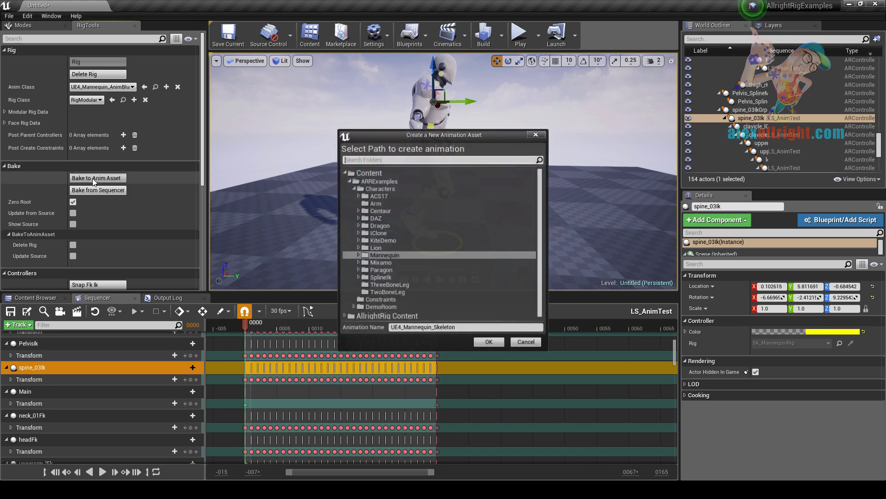
click(480, 341)
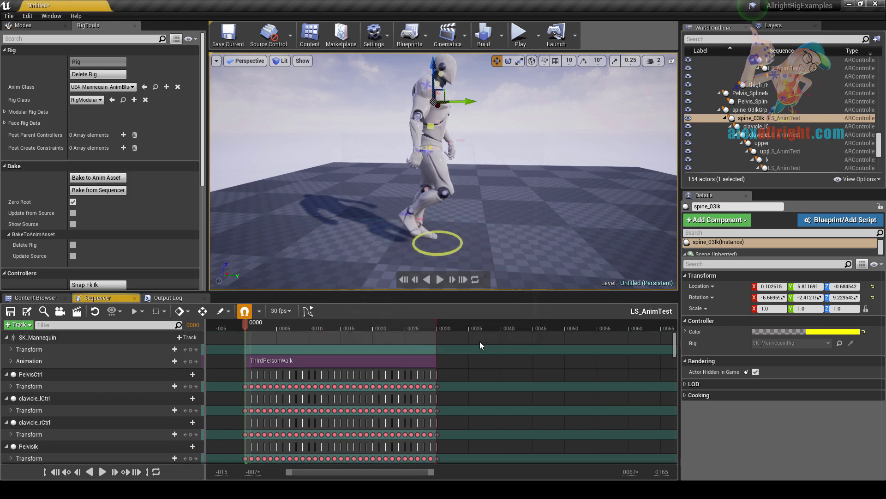
Step: Open the UE4_Mannequin_Skeleton2 animation, examine its motion from another angle, and pause the playback
click(35, 297)
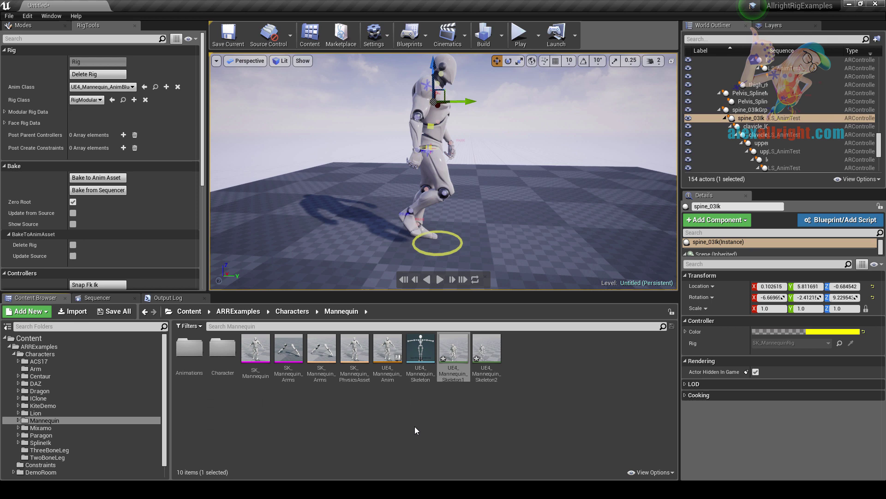
double_click(489, 351)
drag(542, 204, 553, 210)
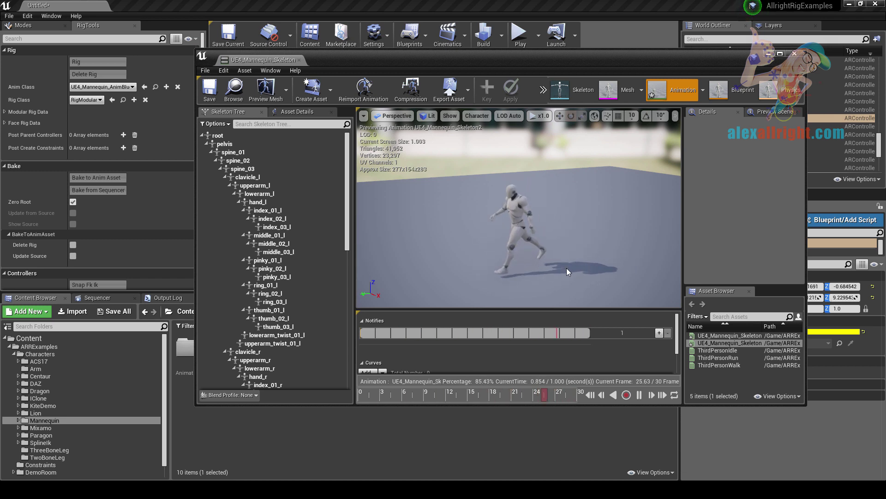
click(639, 395)
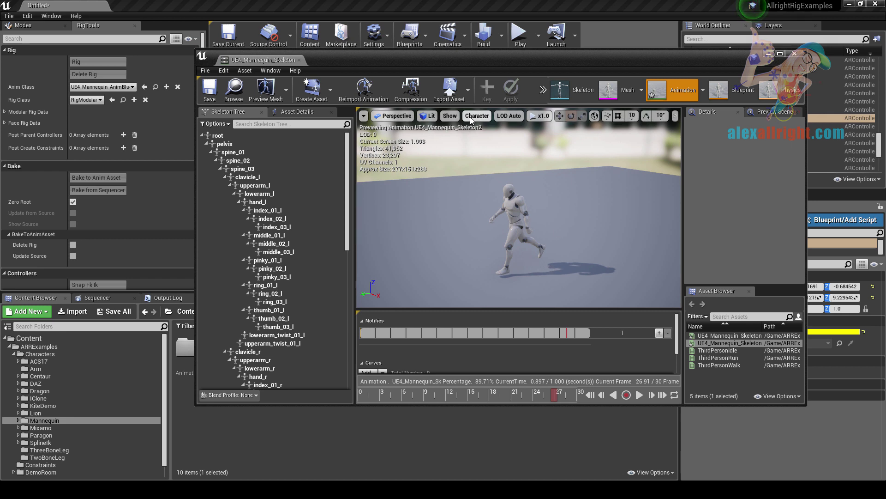
Step: Show the full bone hierarchy in the animation preview to examine the root bone, and close the animation editor
click(449, 116)
mouse_move(470, 158)
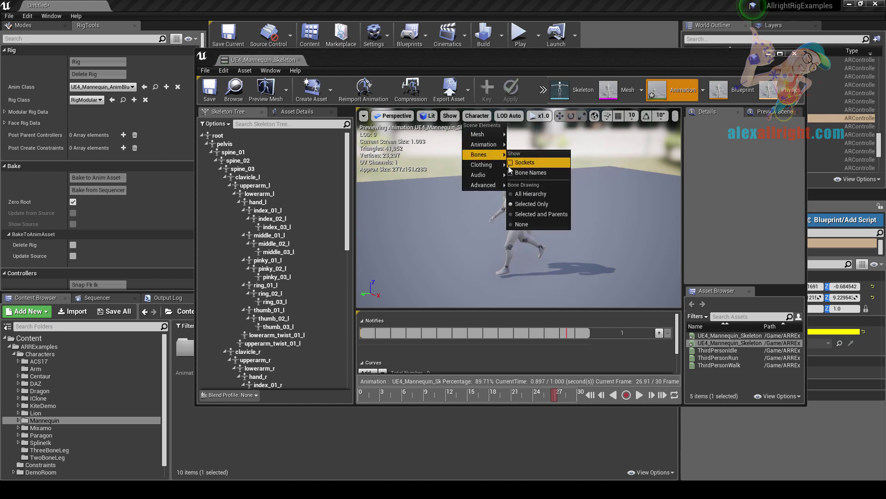
click(510, 193)
click(483, 207)
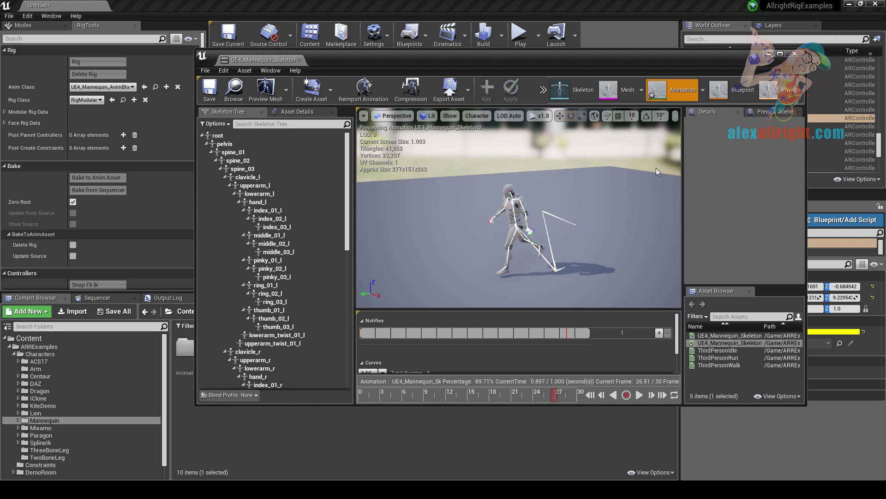
click(794, 53)
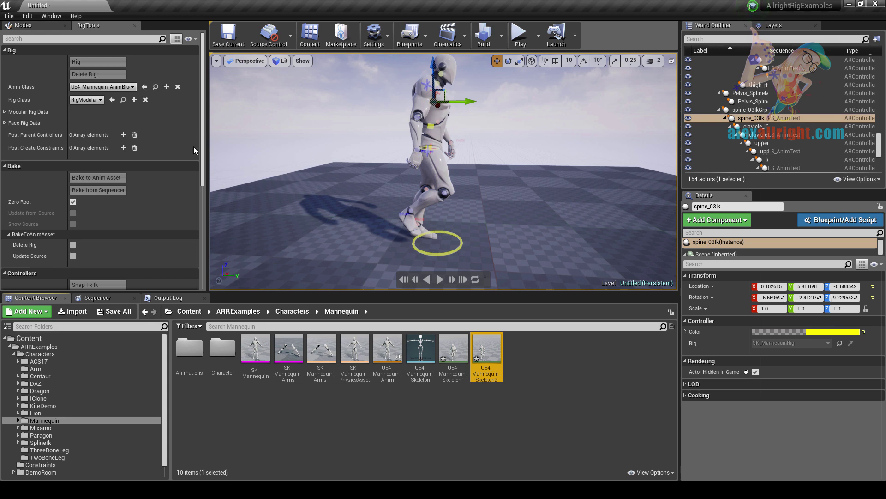
Step: Delete the Mannequin's current rig together with its animation data in the sequencers
click(428, 125)
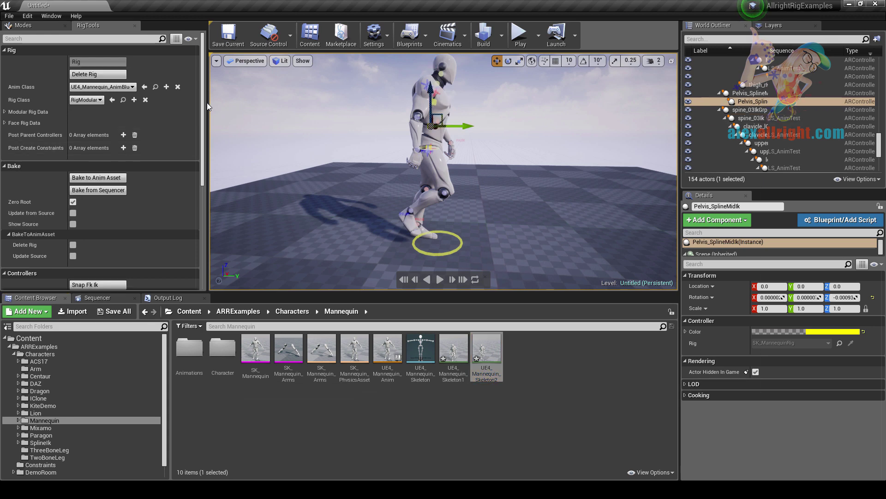
click(81, 75)
click(538, 330)
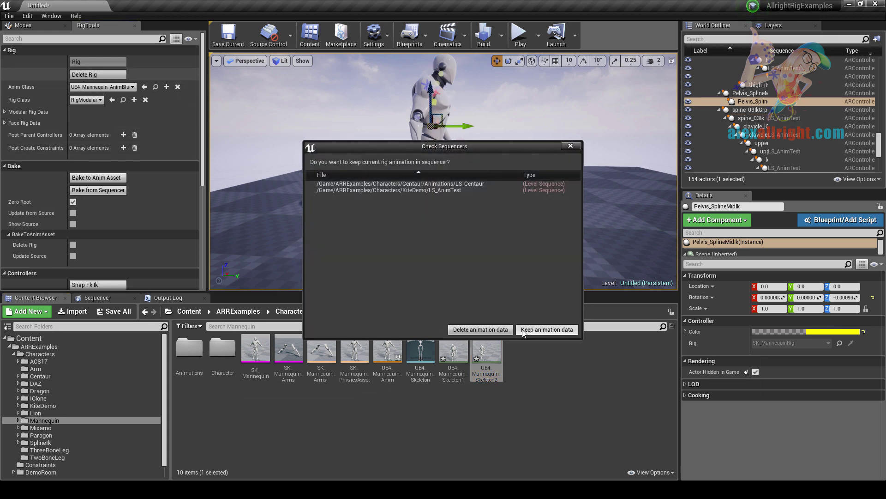
click(492, 330)
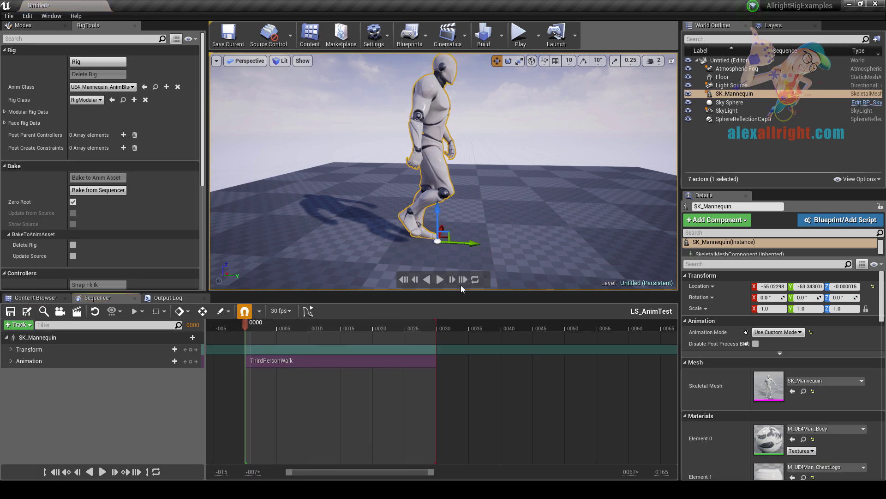
Step: Insert a new first element in the modular rig's custom controllers and set its bone to root
click(5, 113)
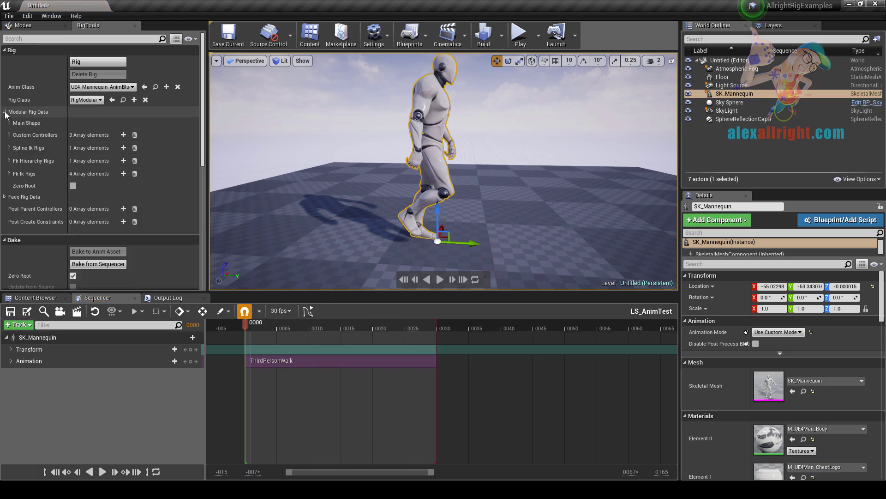
click(10, 135)
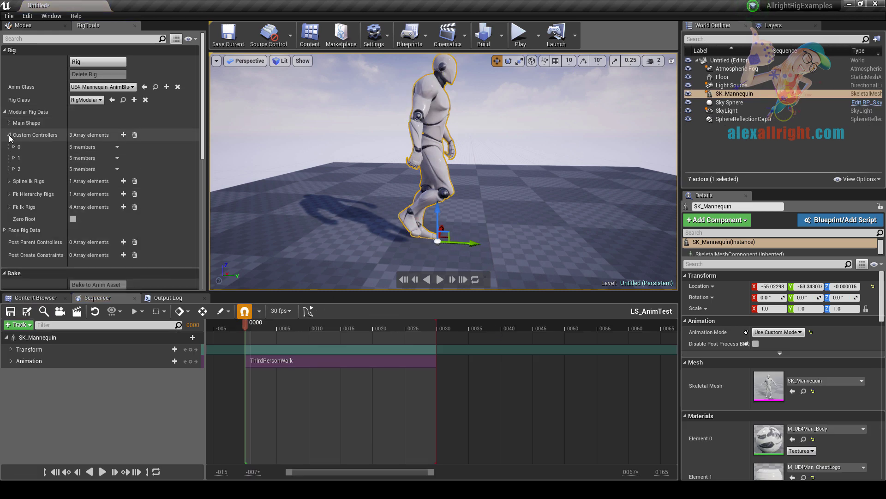
click(117, 147)
click(122, 157)
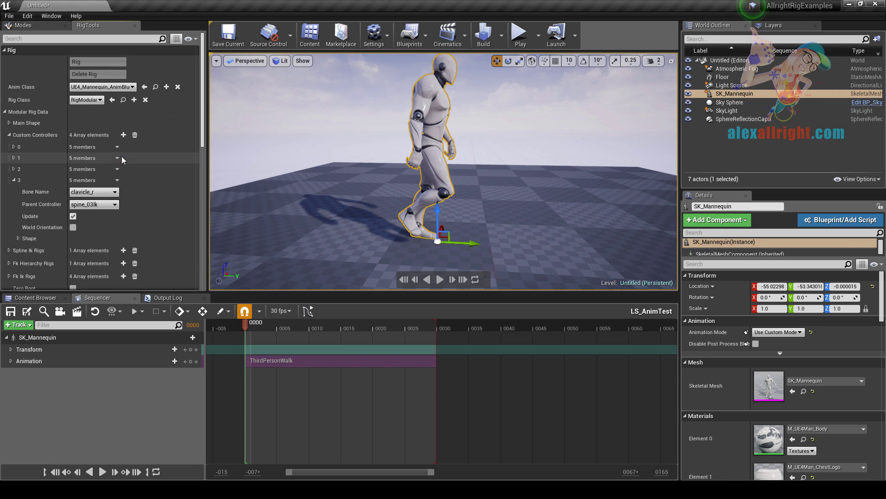
click(14, 146)
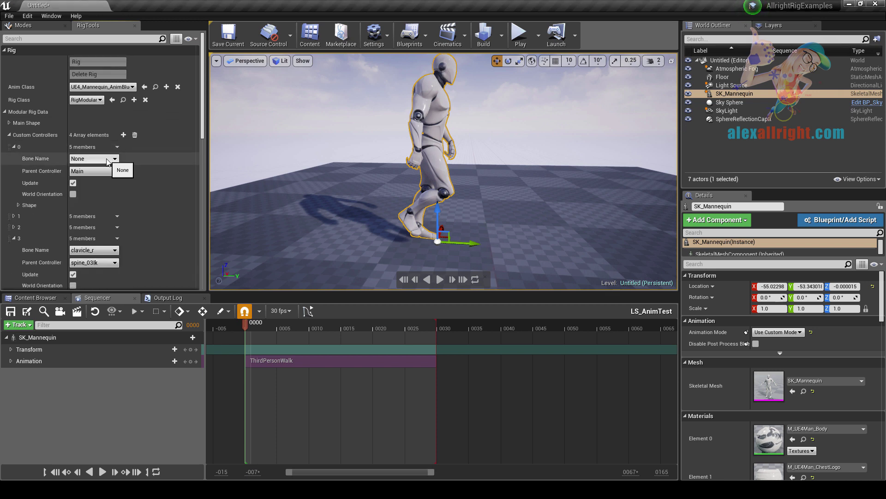
click(104, 159)
click(137, 115)
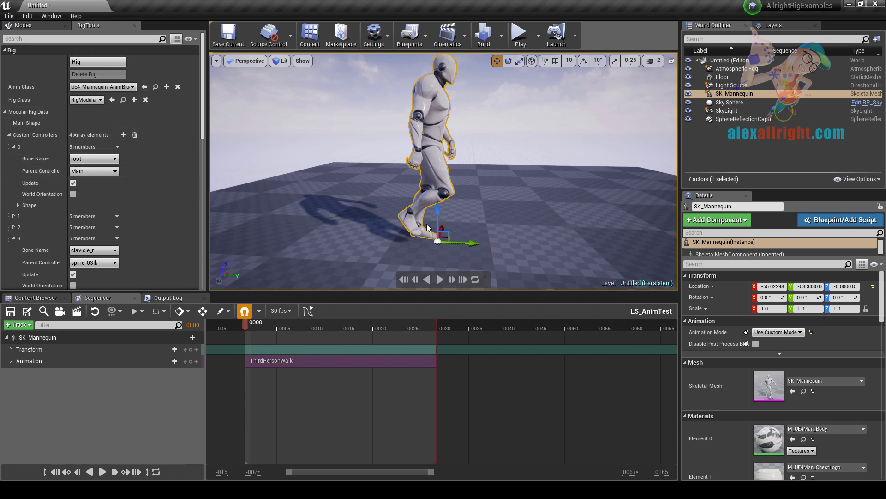
click(14, 216)
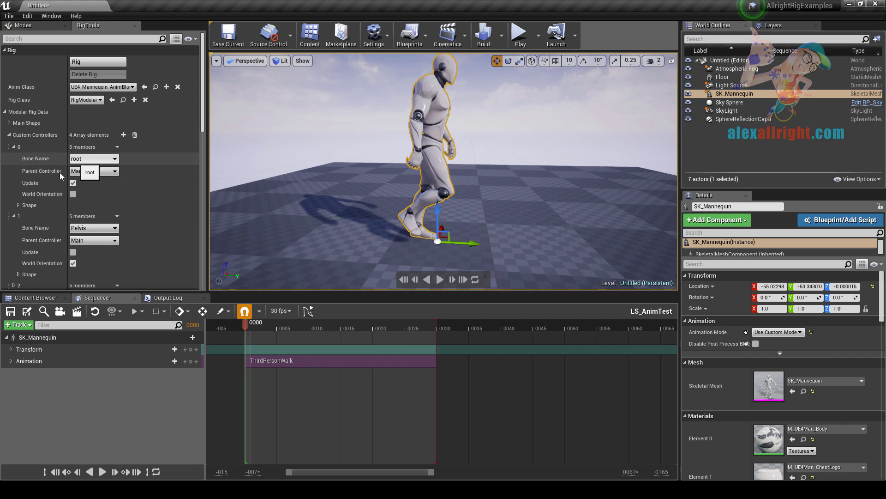
click(90, 242)
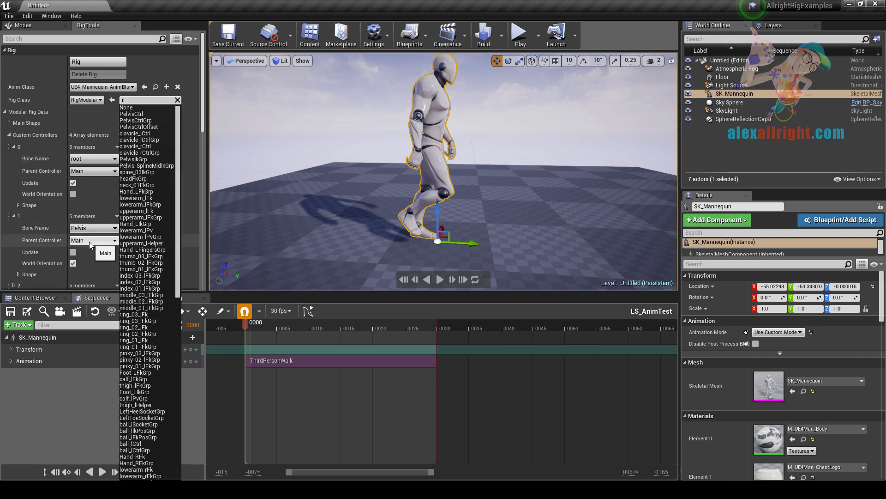
text(ro)
key(Escape)
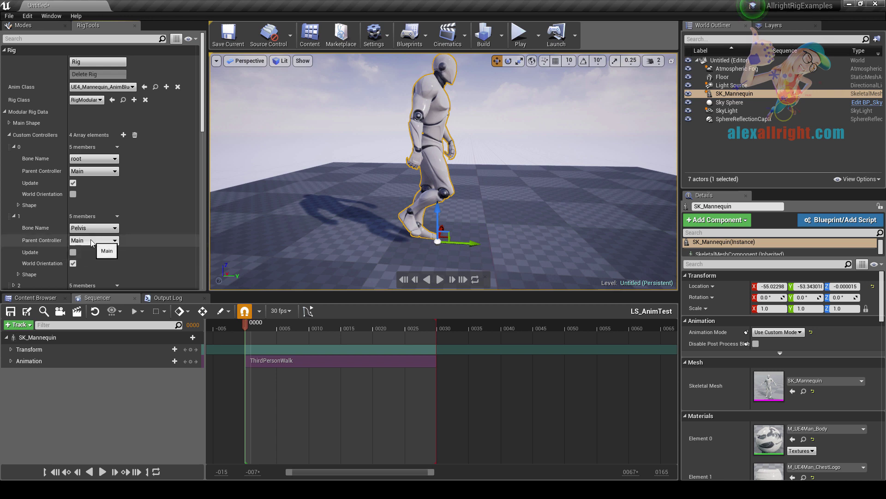
Step: Build the rig and test the new root controller at the feet against the pelvis controller
click(95, 62)
right_drag(466, 174, 461, 177)
click(482, 200)
drag(506, 215, 526, 228)
right_drag(521, 147, 512, 116)
click(493, 110)
alt+drag(521, 135, 530, 153)
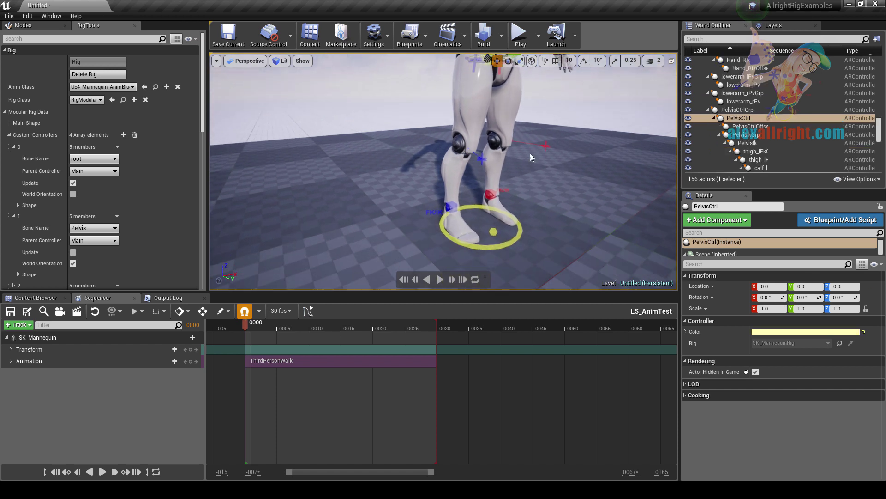
click(492, 230)
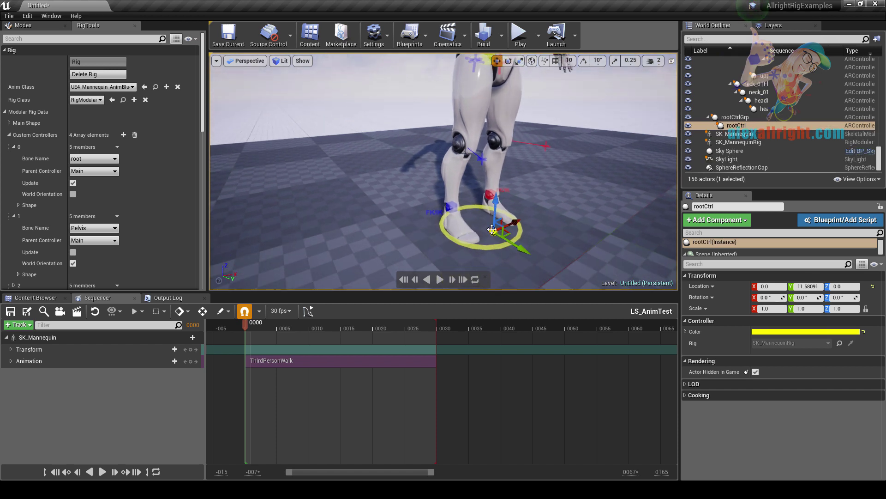
Step: Set the parent of the Pelvis custom controller to rootCtrl and rebuild the rig
click(99, 242)
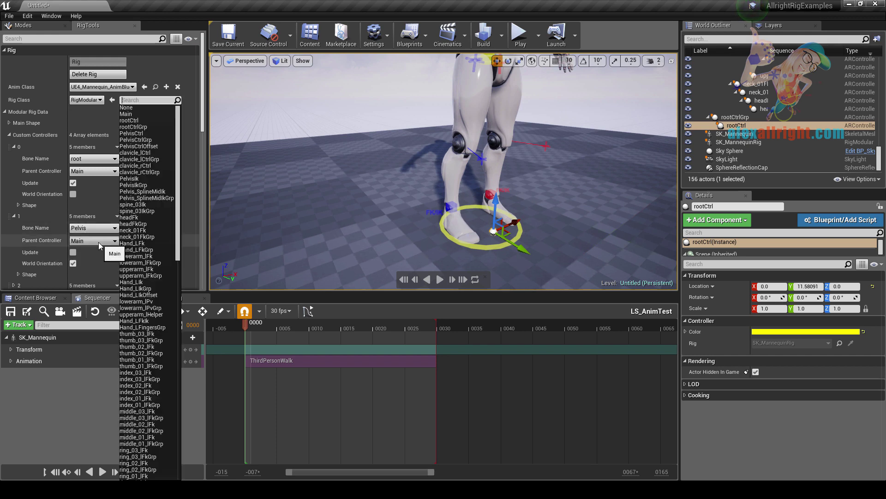
text(root)
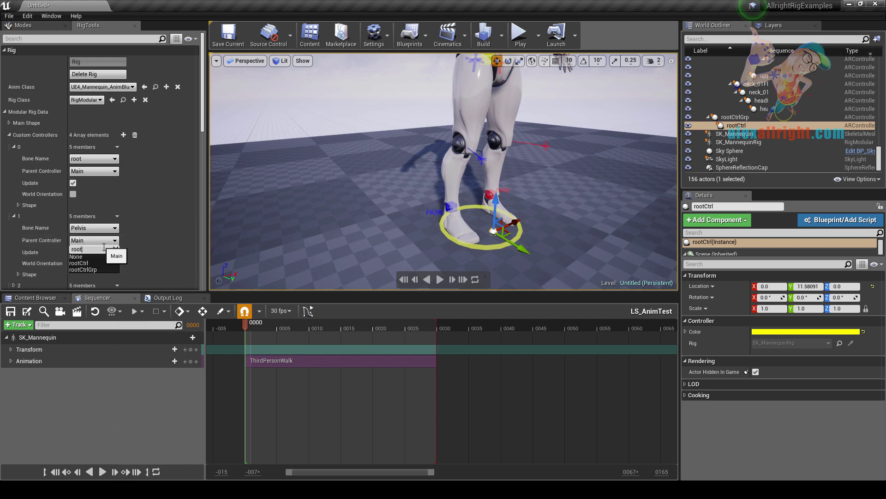
click(97, 263)
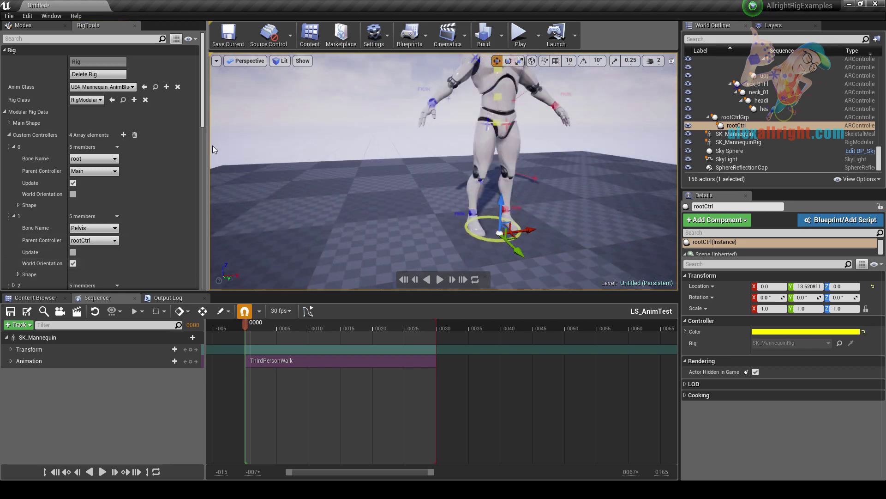
click(101, 77)
click(102, 64)
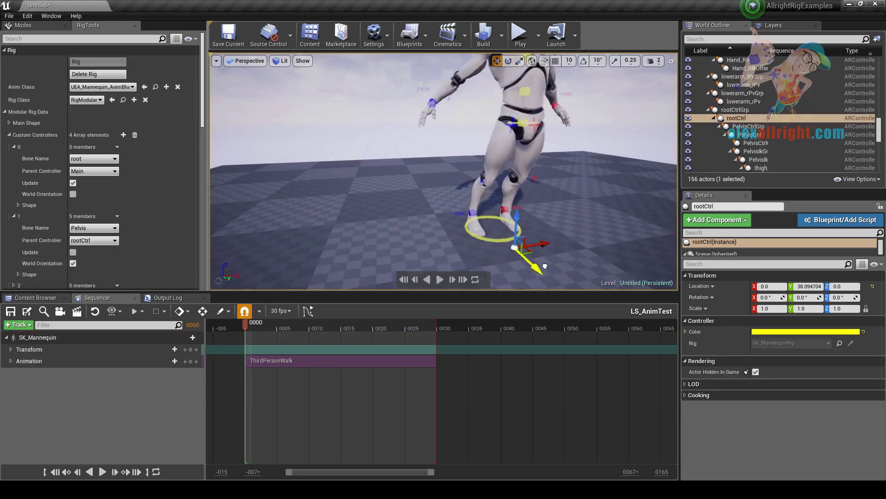
Step: Test-move the root controller and select both hand and both foot IK controllers to identify them
drag(516, 239, 513, 231)
click(432, 99)
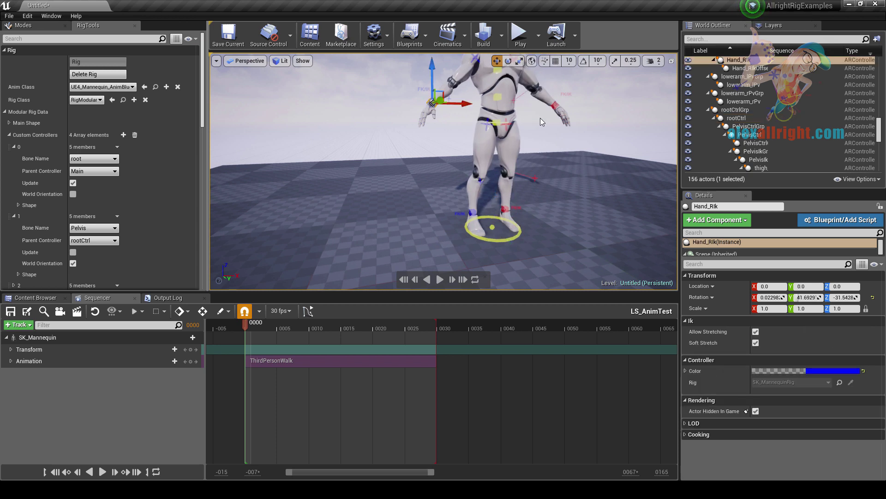
ctrl+click(554, 107)
ctrl+click(506, 210)
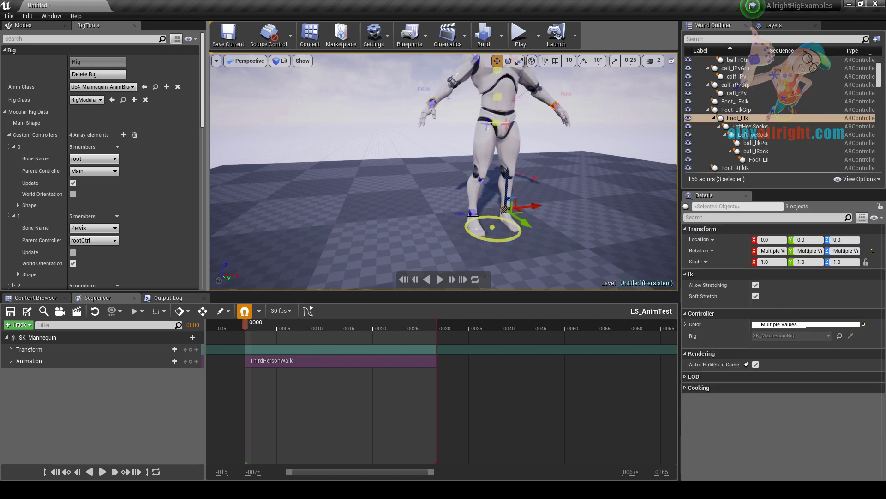
ctrl+click(481, 229)
Step: Add a post parent controllers entry with rootCtrl as the parent and four empty child controllers
click(5, 113)
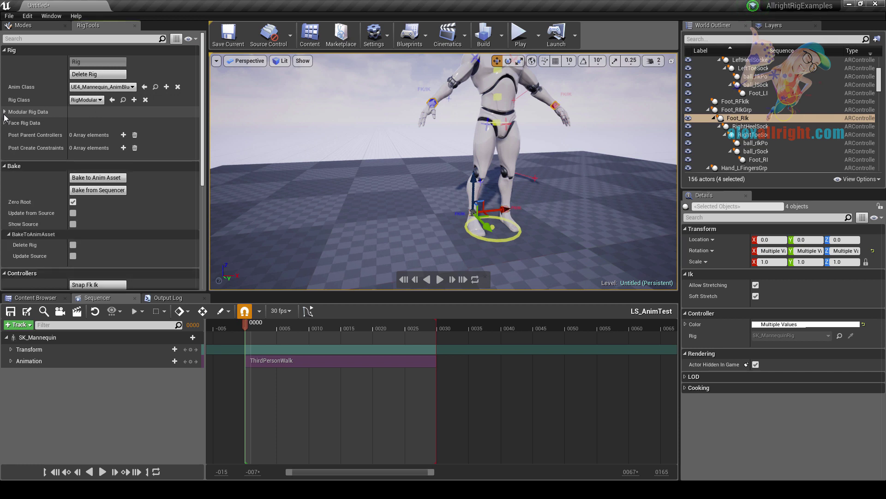
click(123, 135)
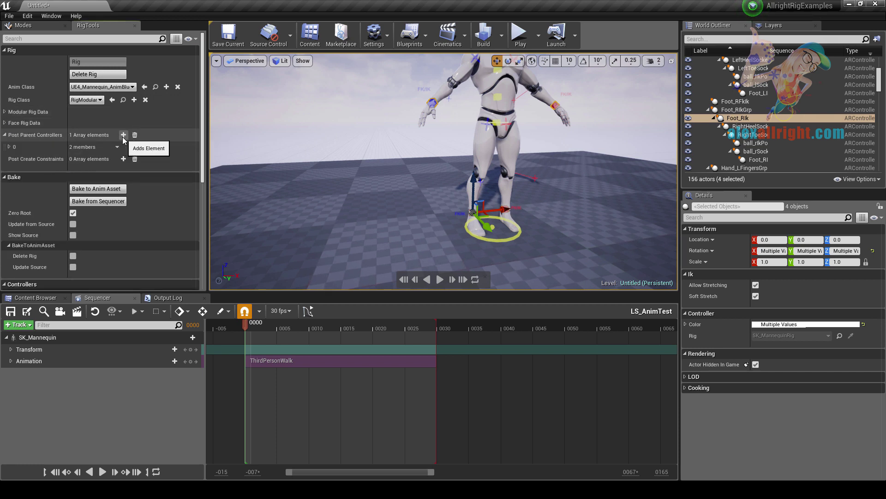
click(10, 148)
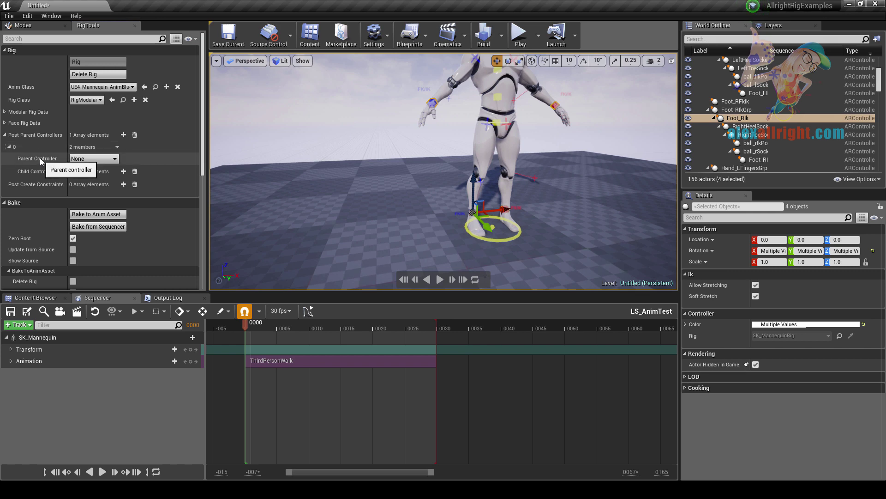
click(95, 159)
text(rootCtrl)
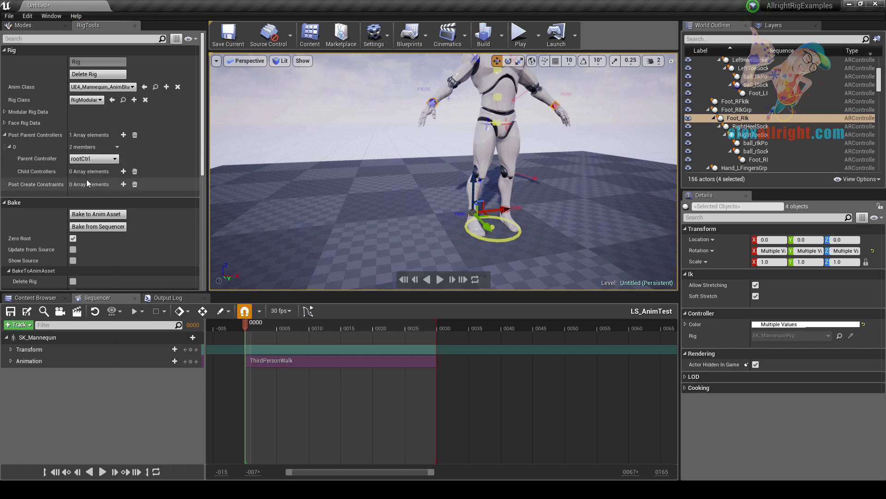
click(86, 180)
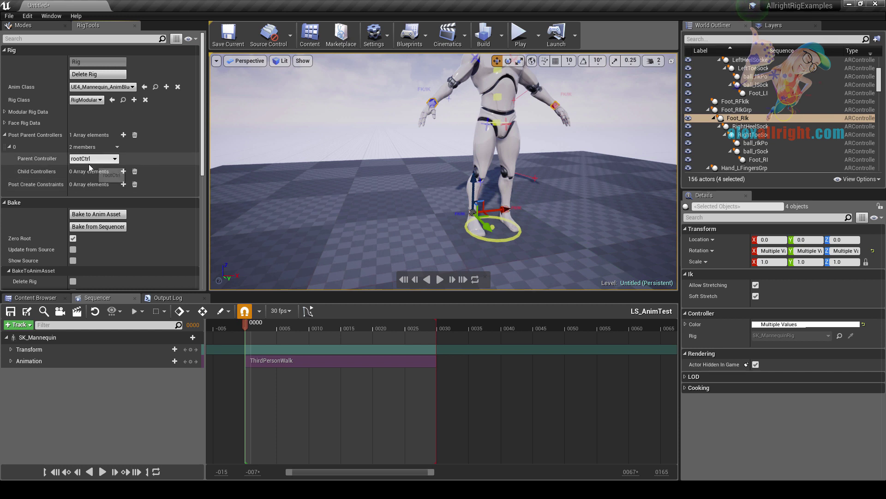
click(125, 173)
click(125, 174)
click(126, 173)
click(125, 173)
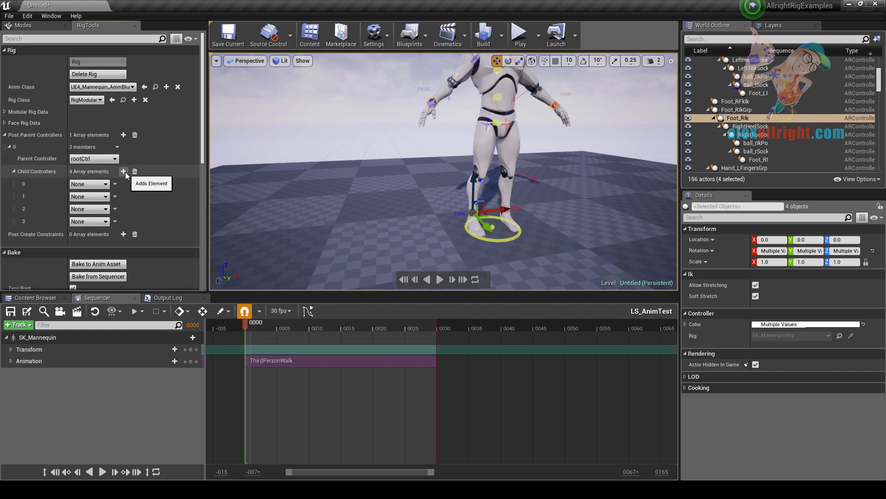
Step: Locate the right hand's IK group in the scene hierarchy and set the first child controller to Hand_RIkGrp
click(430, 103)
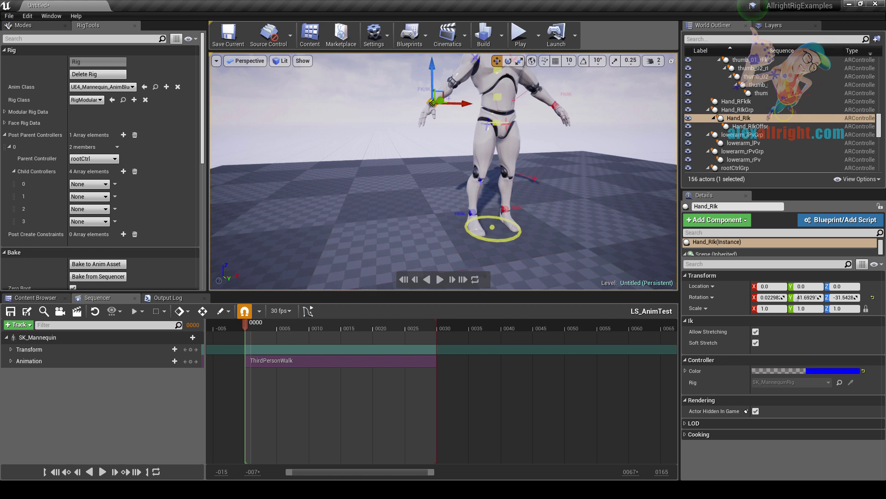
click(492, 234)
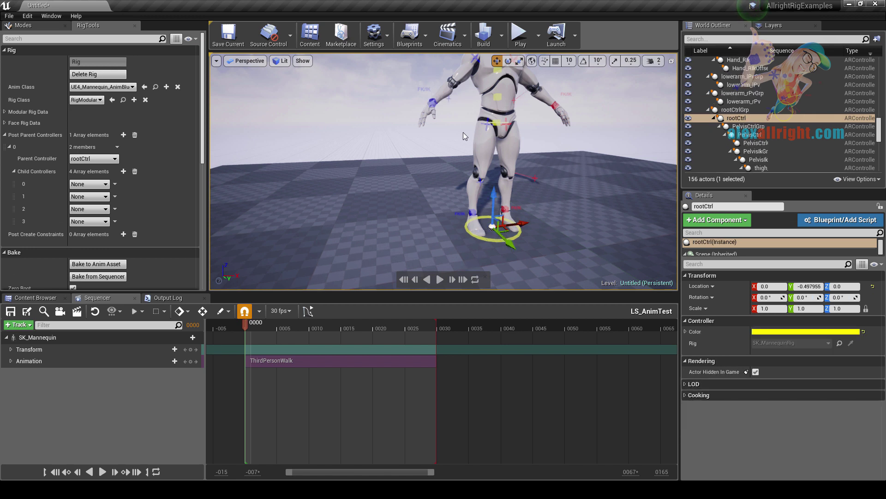
click(432, 103)
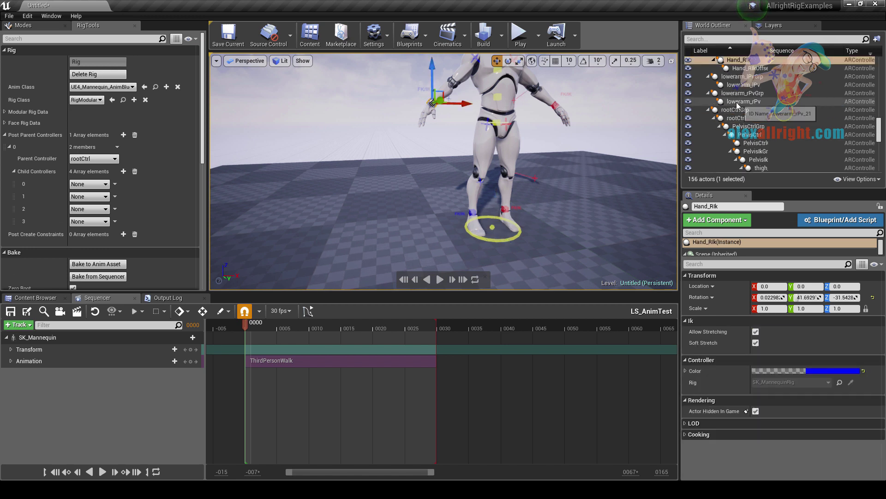
scroll(738, 105, up, 3)
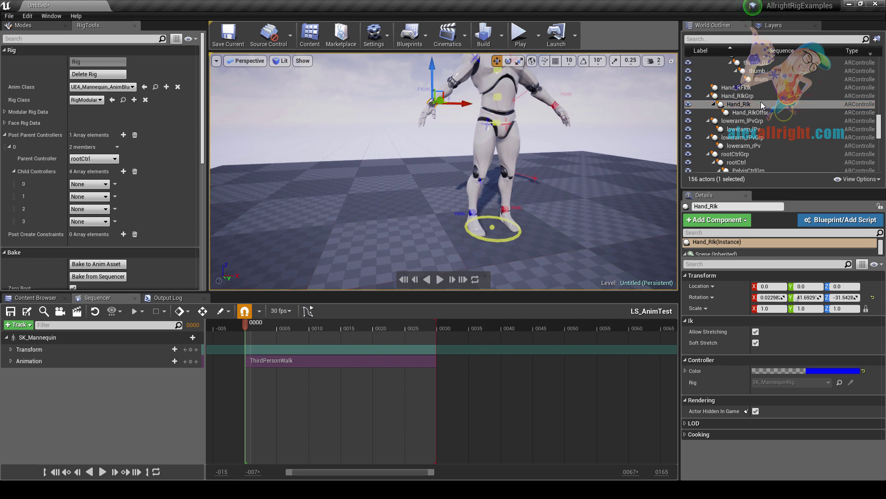
click(741, 96)
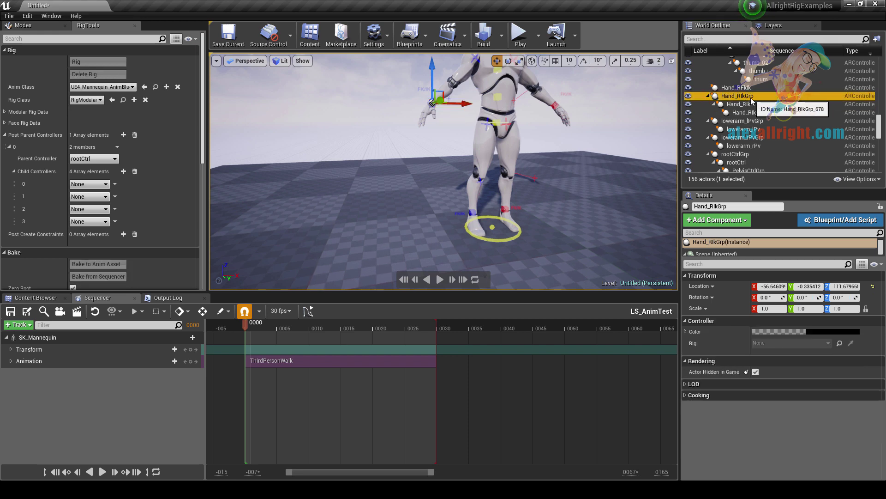
click(104, 184)
text(hand_R)
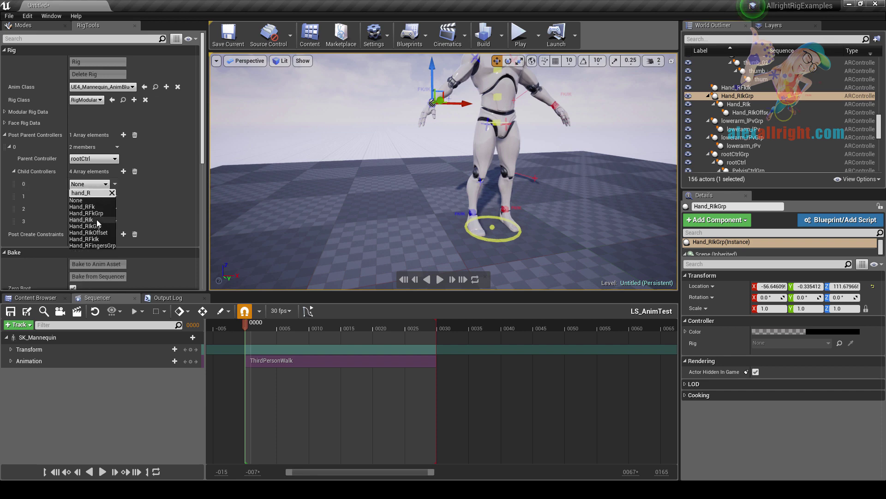
click(104, 226)
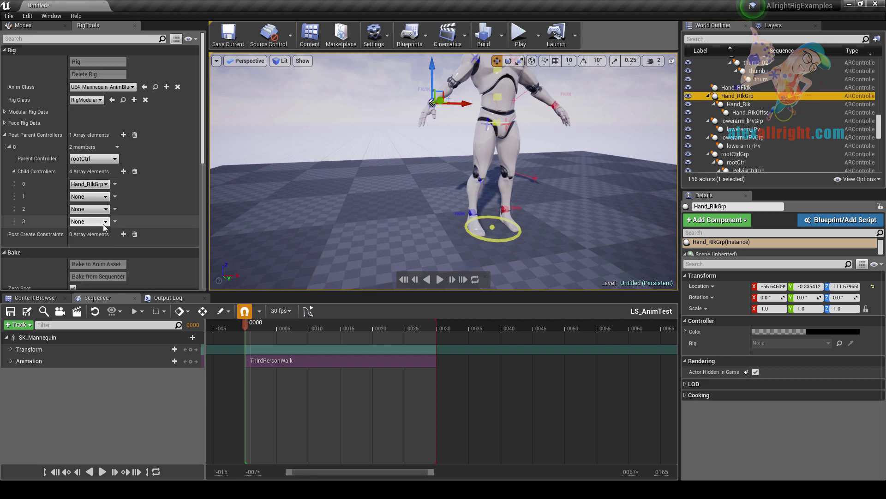
Step: Set the remaining three child controllers of the rootCtrl entry to Hand_LIkGrp, Foot_LIkGrp and Foot_RIkGrp
click(98, 198)
text(hand)
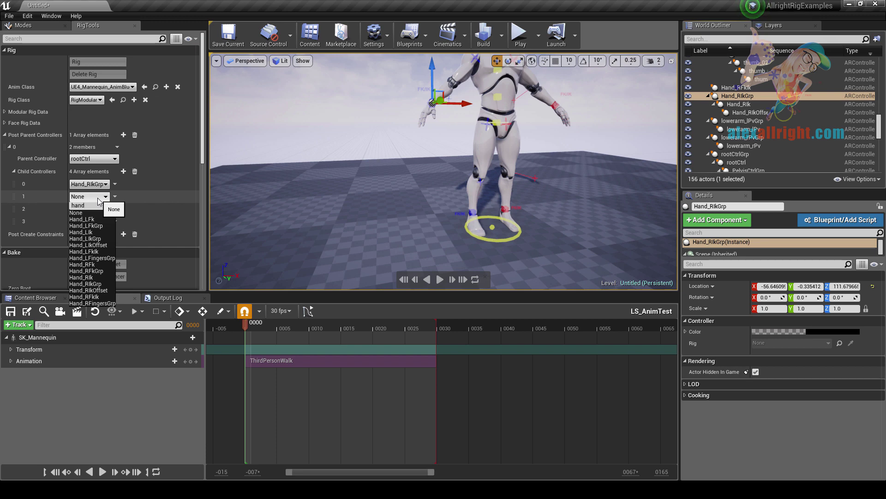
click(95, 239)
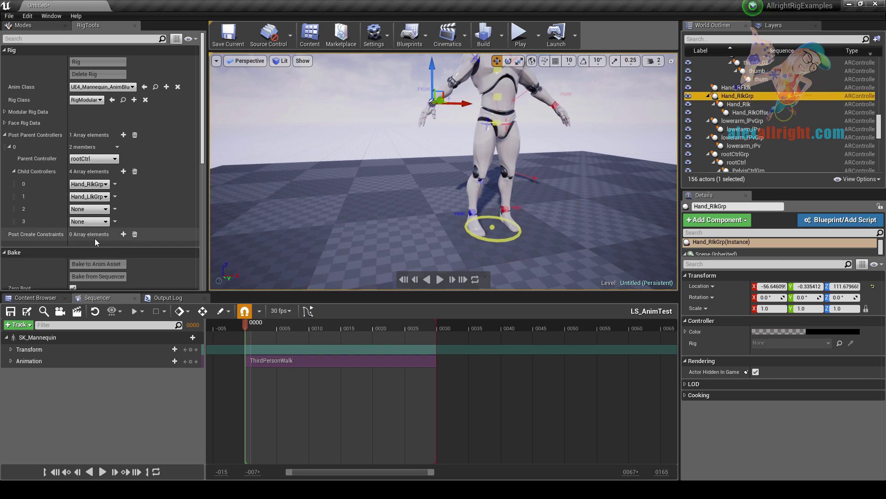
click(98, 210)
text(foot)
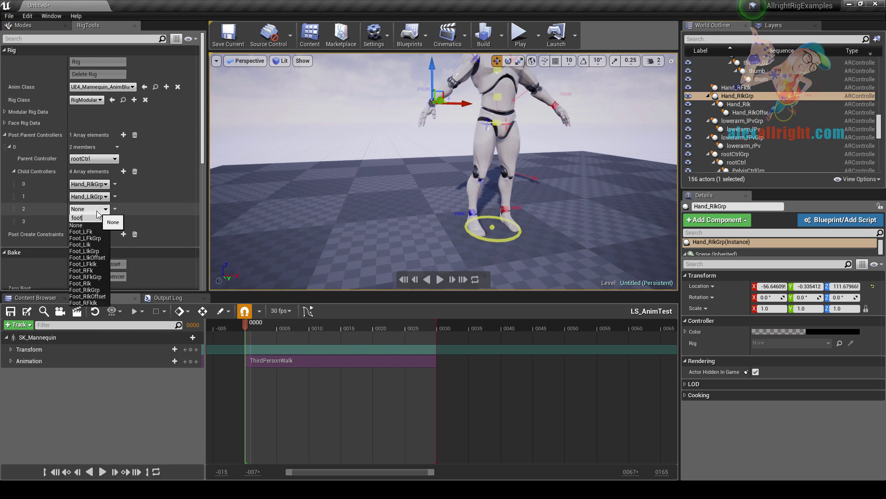
click(91, 251)
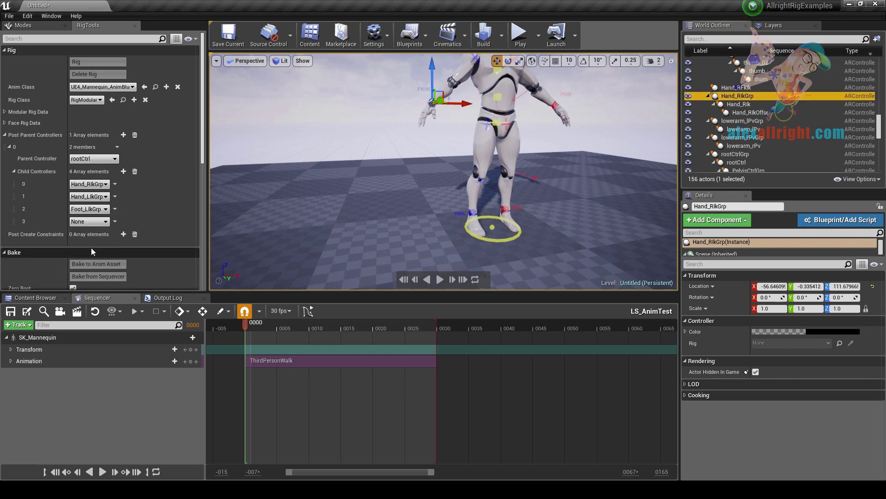
click(95, 222)
text(foot)
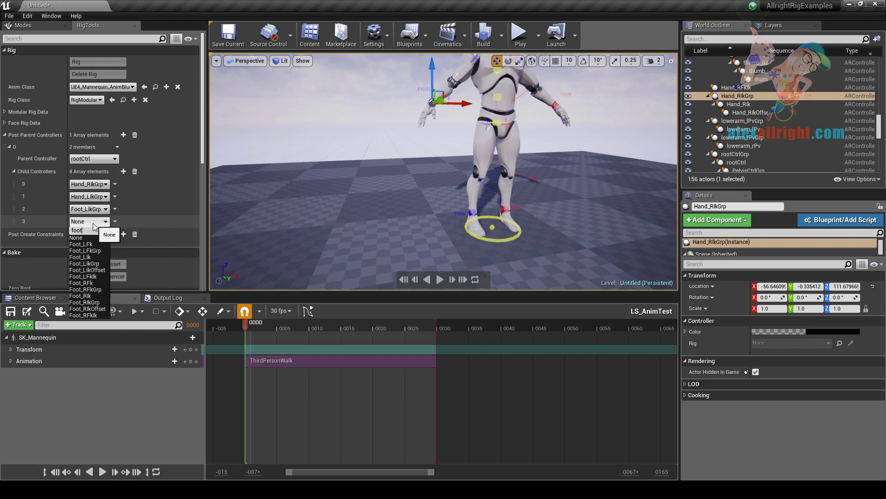
click(98, 301)
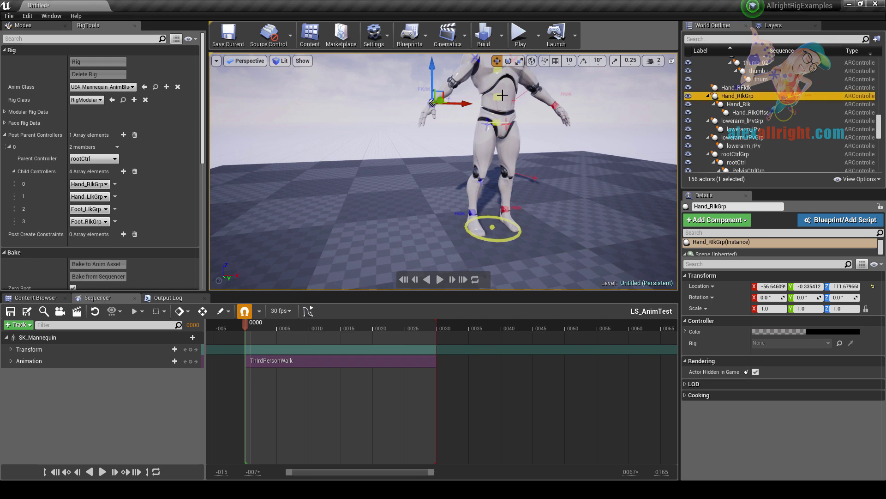
Step: Rebuild the Mannequin rig, test-move rootCtrl along the Y axis and undo the move
click(99, 75)
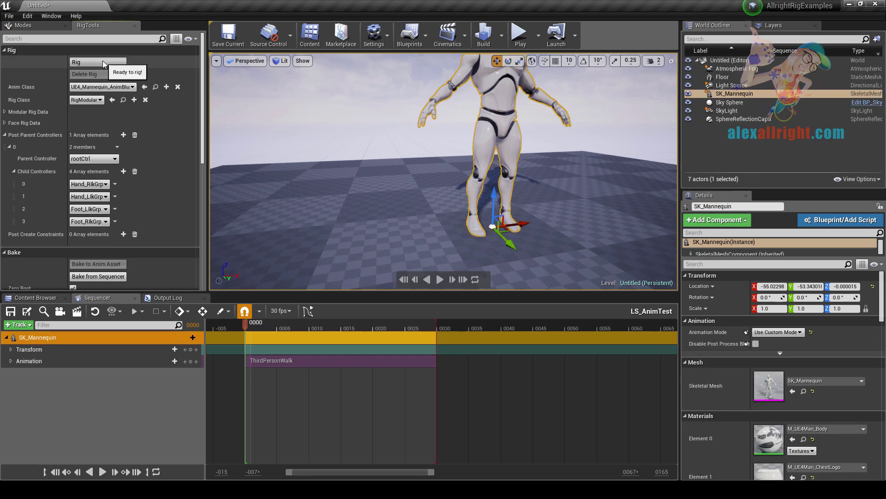
click(102, 61)
click(508, 241)
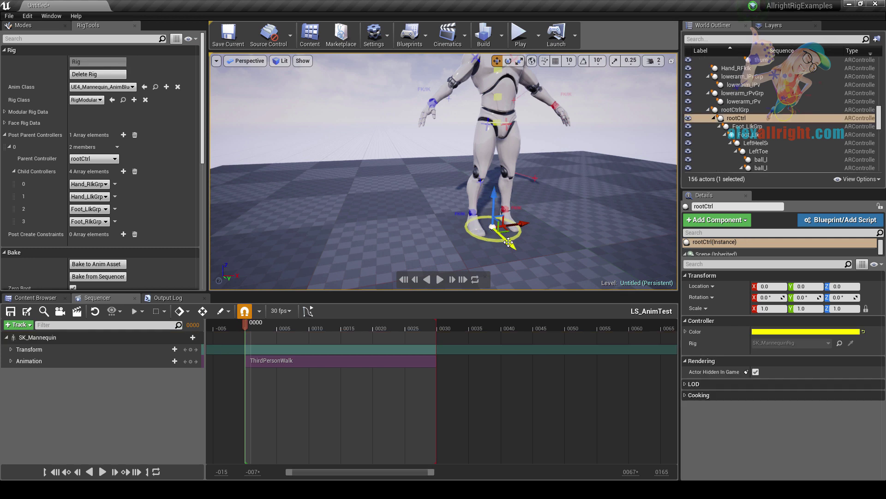
drag(509, 242, 472, 180)
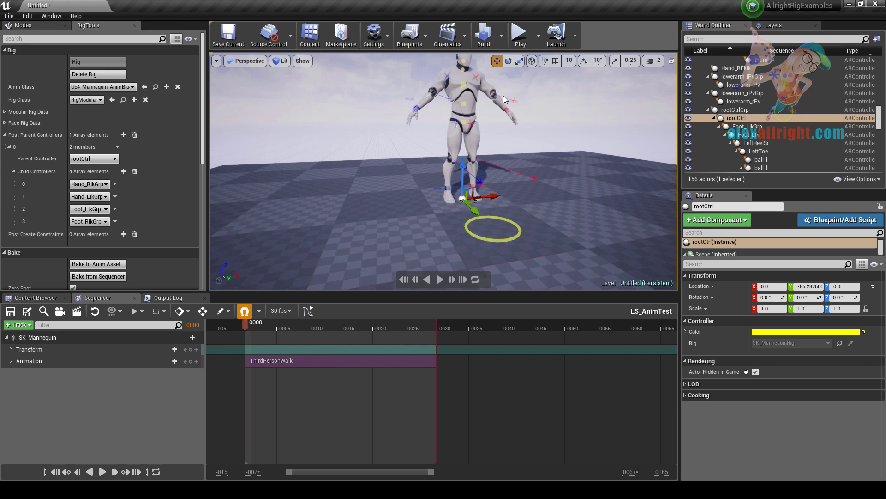
key(ctrl+z)
Step: Enable Attach to Ik on the lowerarm_rPv pole vector controller and test-move the right hand's IK controller
click(450, 99)
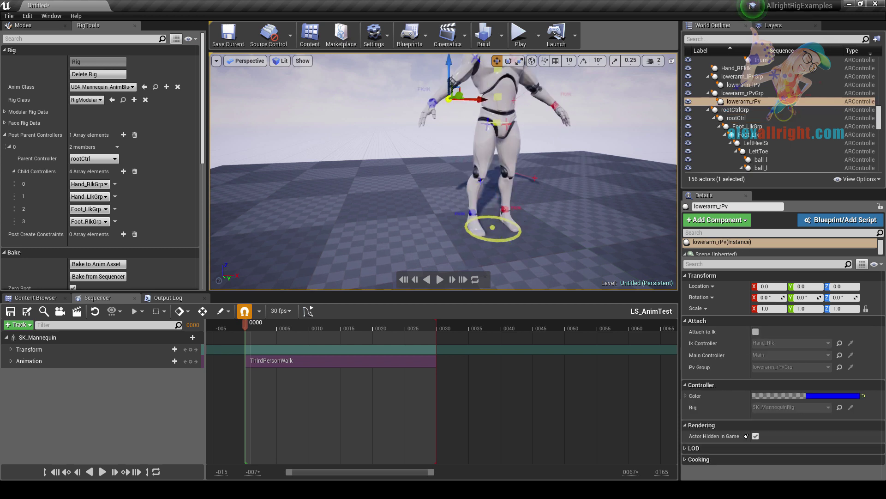
click(756, 332)
right_drag(493, 177, 480, 139)
key(w)
click(473, 171)
click(445, 175)
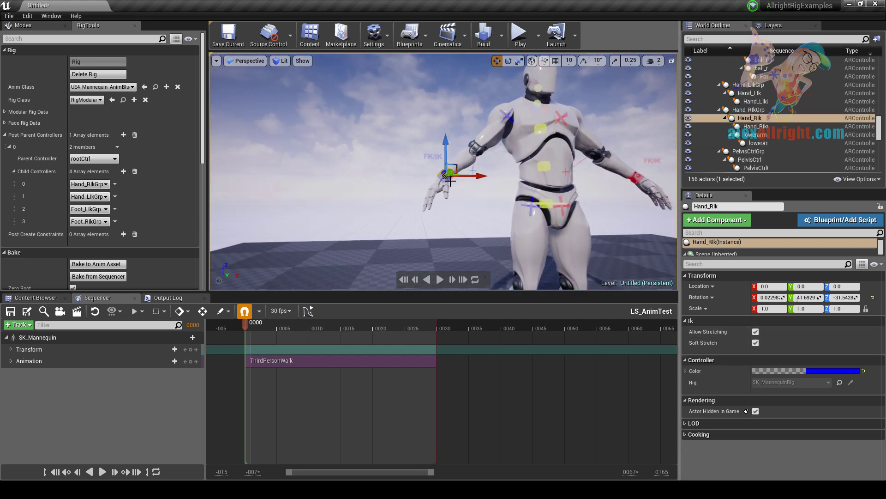
drag(445, 175, 436, 156)
Step: Enable Attach Pv to Ik for all four Fk Ik rigs in the modular rig data
click(5, 112)
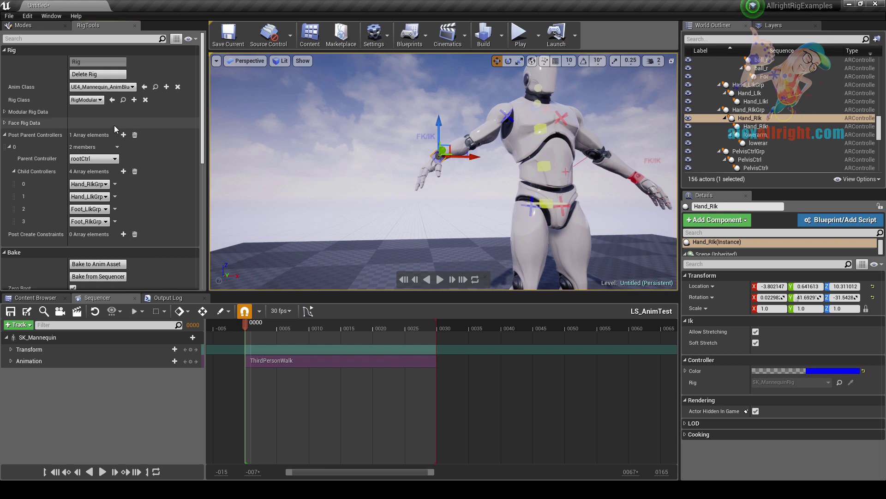
click(9, 135)
click(9, 135)
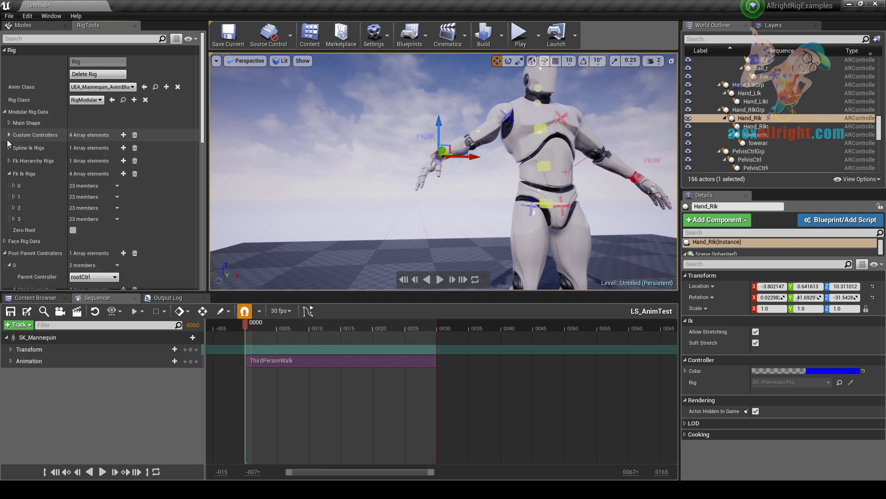
click(8, 173)
click(13, 186)
scroll(14, 186, down, 8)
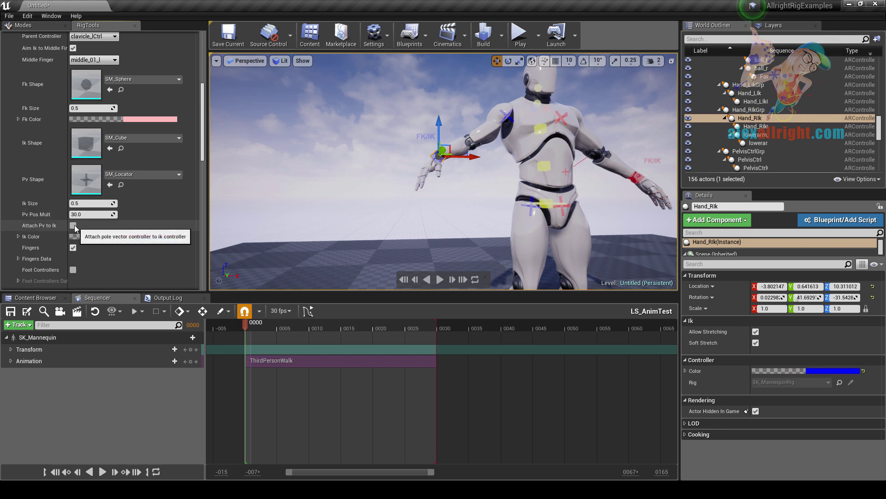
scroll(75, 228, up, 15)
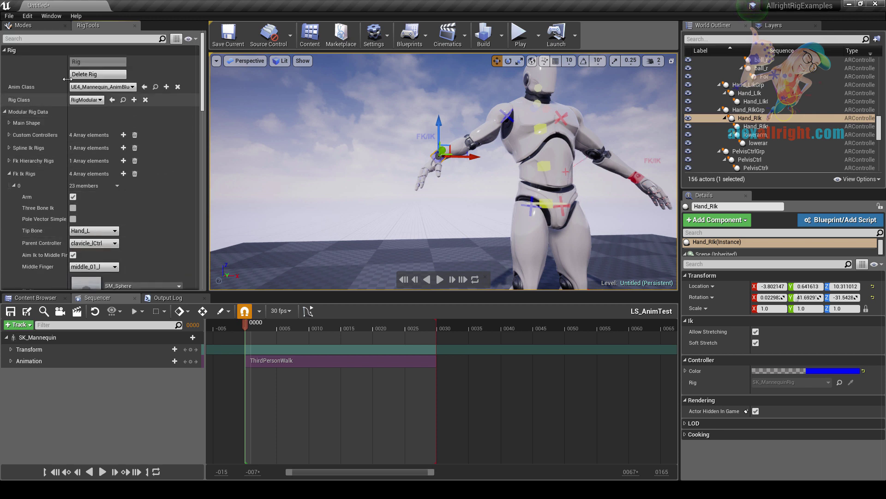
click(32, 39)
text(attach)
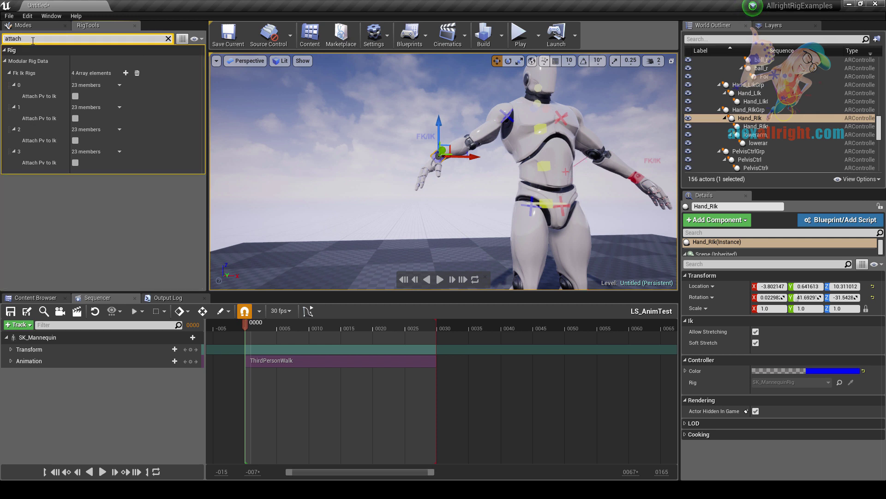
click(75, 96)
click(75, 118)
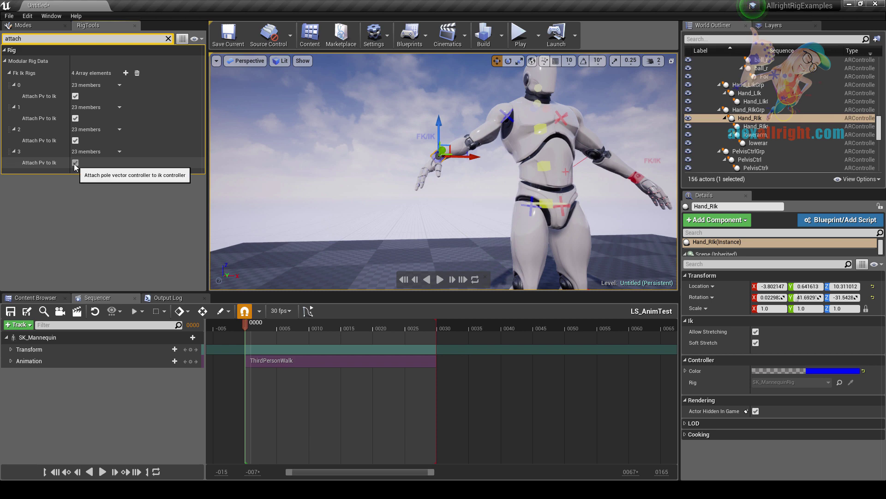
click(168, 39)
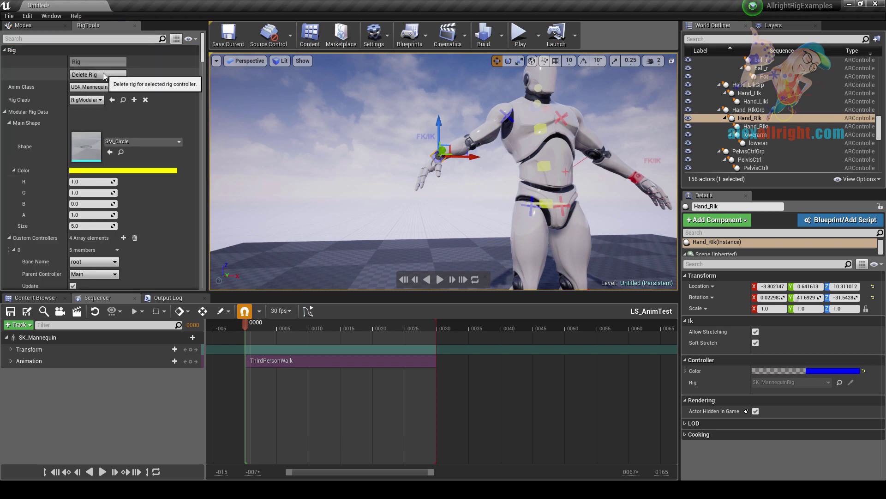
Step: Rebuild the rig with the attached pole vectors and test-move both rootCtrl and the Main controller
click(102, 61)
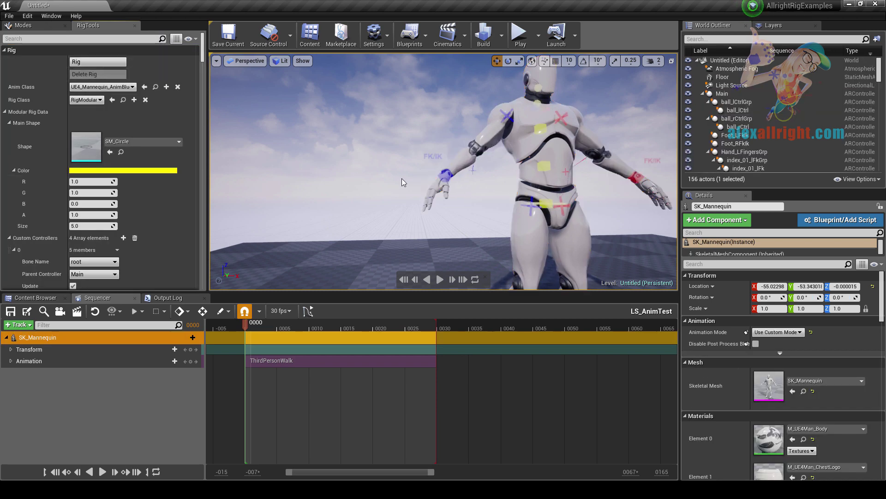
right_drag(401, 179, 443, 224)
key(ctrl+z)
click(458, 226)
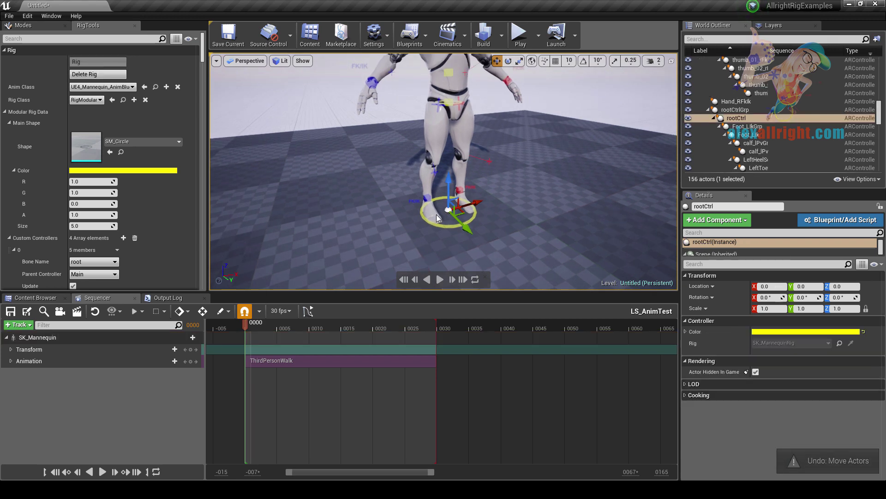
drag(465, 223, 530, 289)
drag(494, 254, 410, 114)
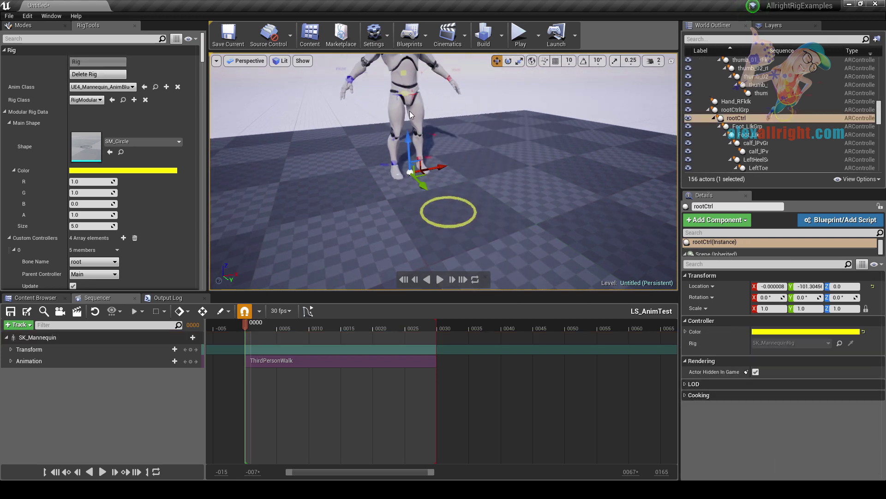
click(449, 197)
drag(481, 200, 499, 195)
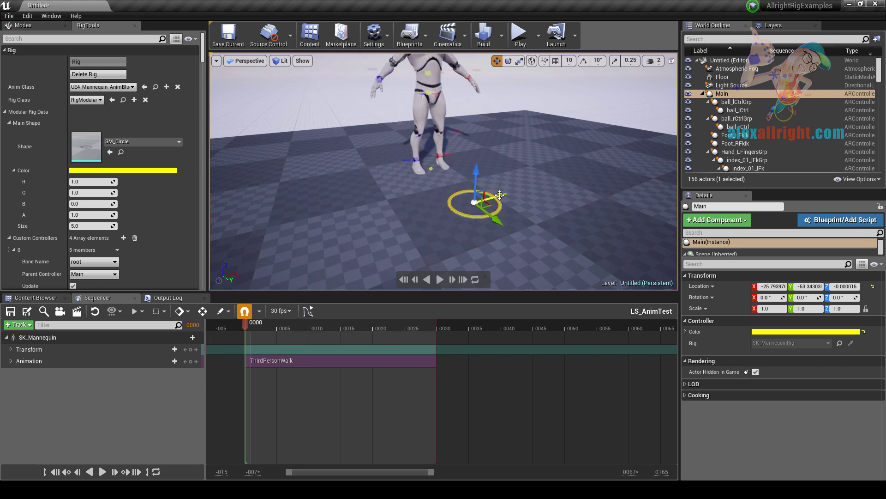
Step: Delete the rig and bake the ThirdPersonWalk animation from Sequencer onto a new rig with Zero Root enabled
click(87, 74)
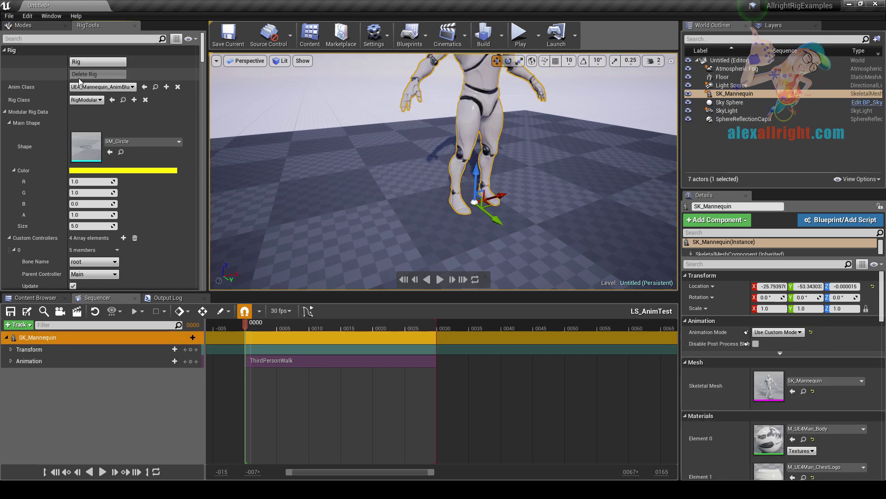
scroll(26, 120, down, 10)
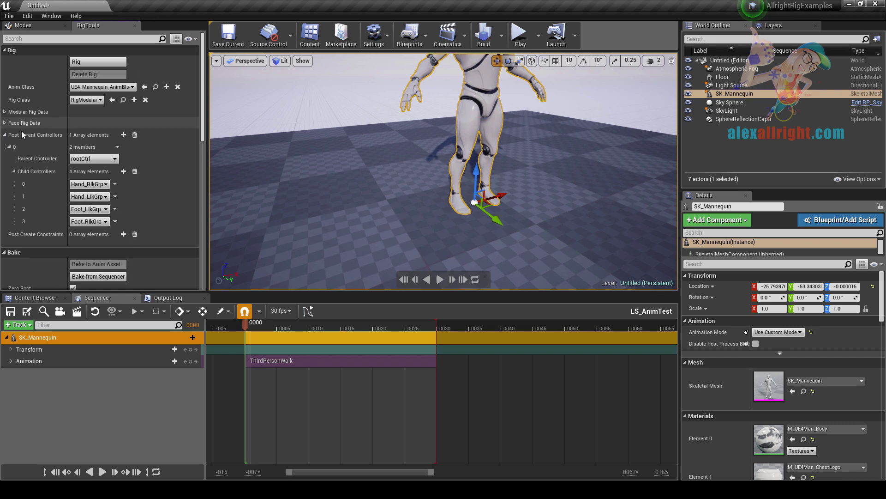
click(96, 174)
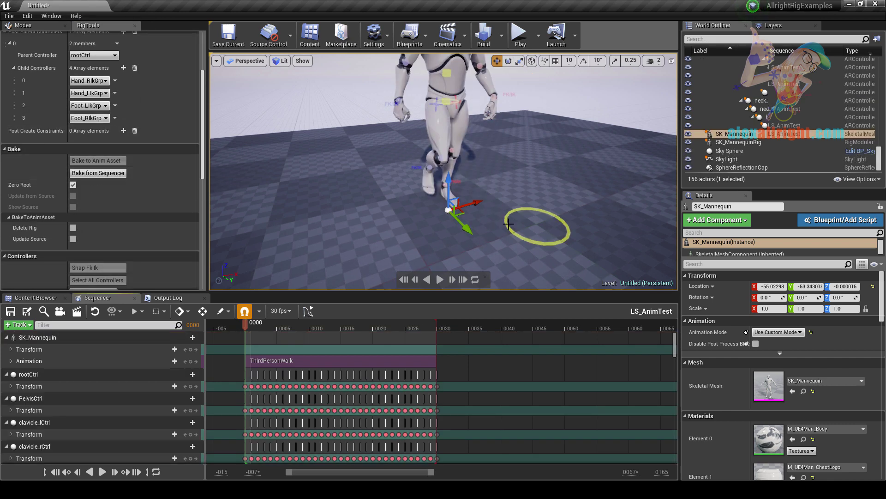
Step: Select the Main controller and examine its location relative to the baked character
click(521, 207)
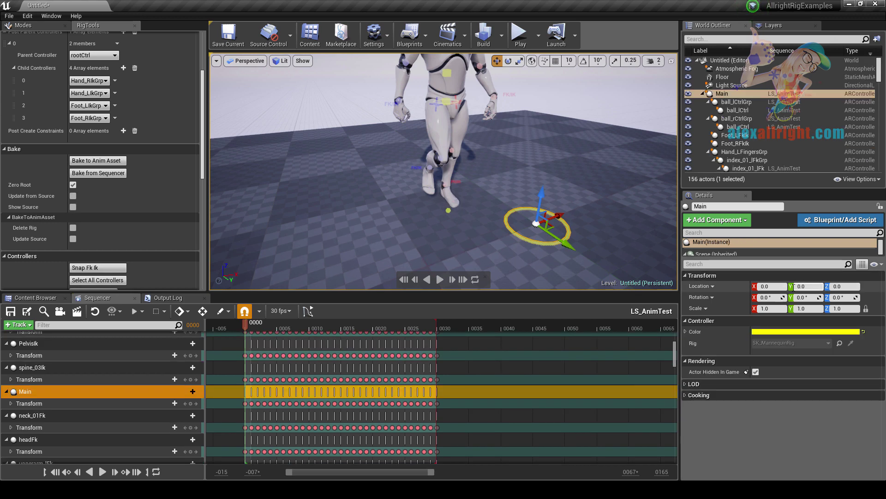
click(92, 175)
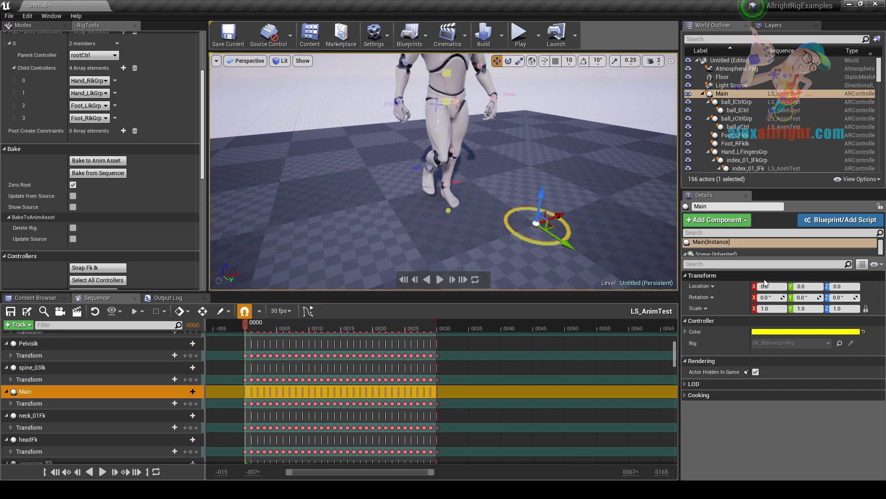
right_drag(583, 203, 561, 168)
right_drag(485, 240, 434, 92)
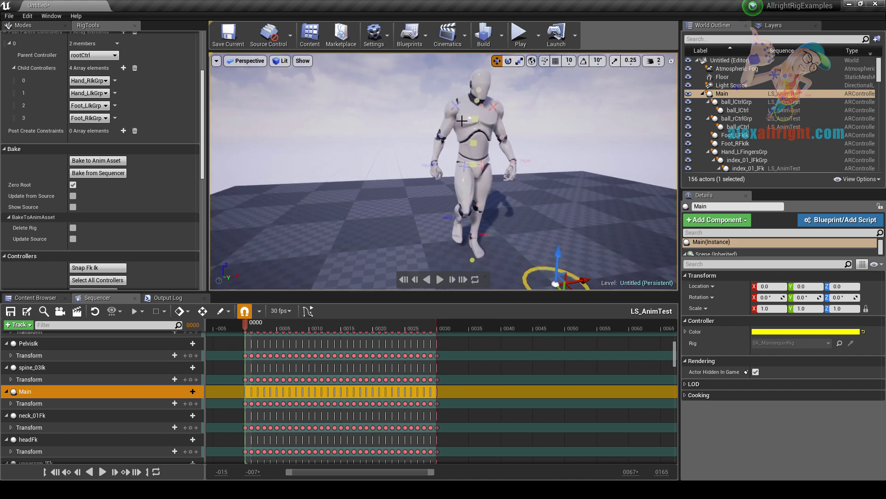
Step: Disable Zero Root for baking and delete the rig together with its animation data in LS_AnimTest
click(73, 185)
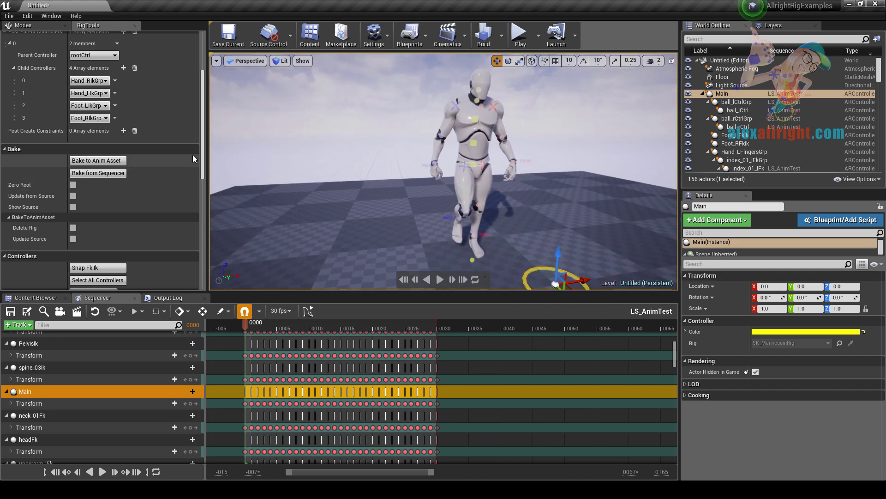
drag(202, 84, 202, 58)
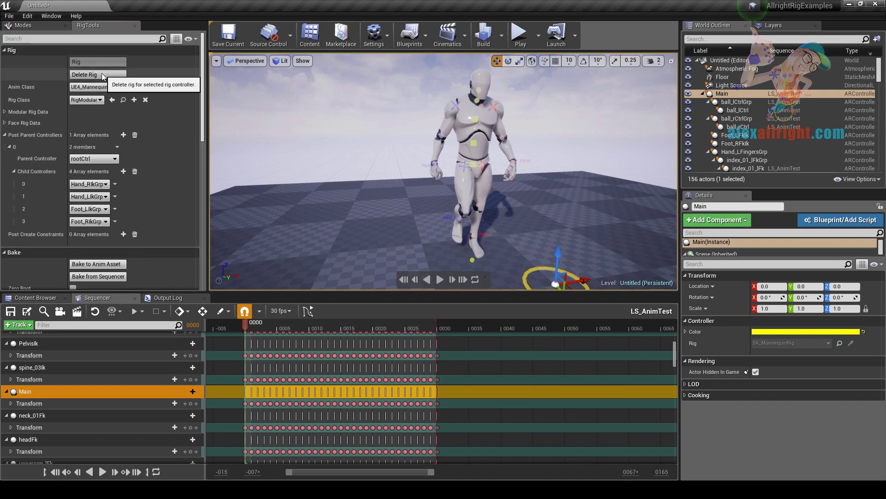
click(98, 74)
click(527, 331)
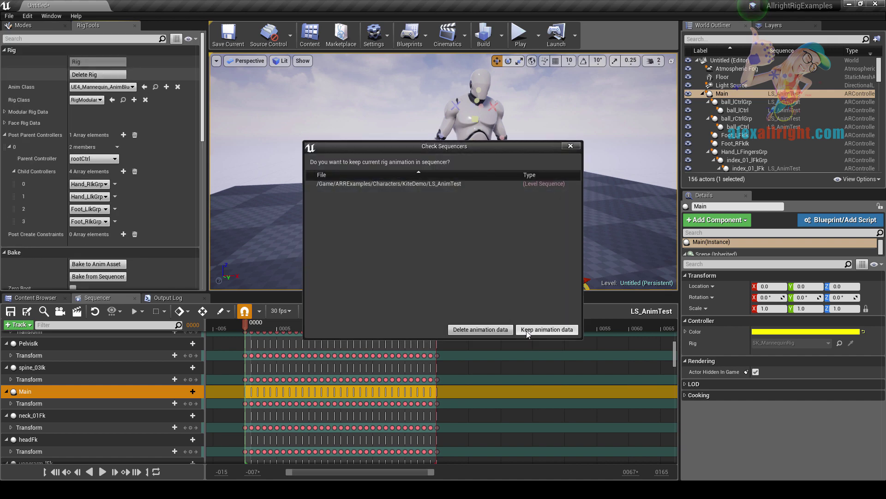
click(490, 331)
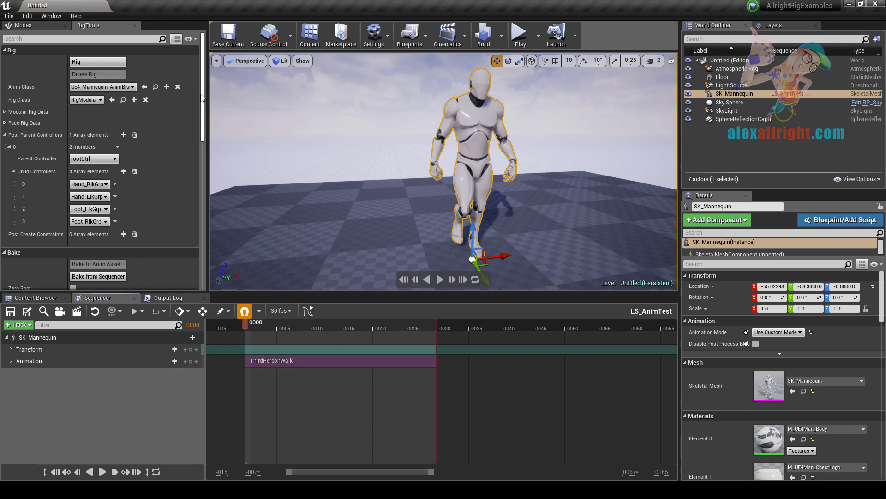
Step: Bake the ThirdPersonWalk animation from Sequencer onto a new rig with Zero Root off and view the character from the side
scroll(100, 146, down, 3)
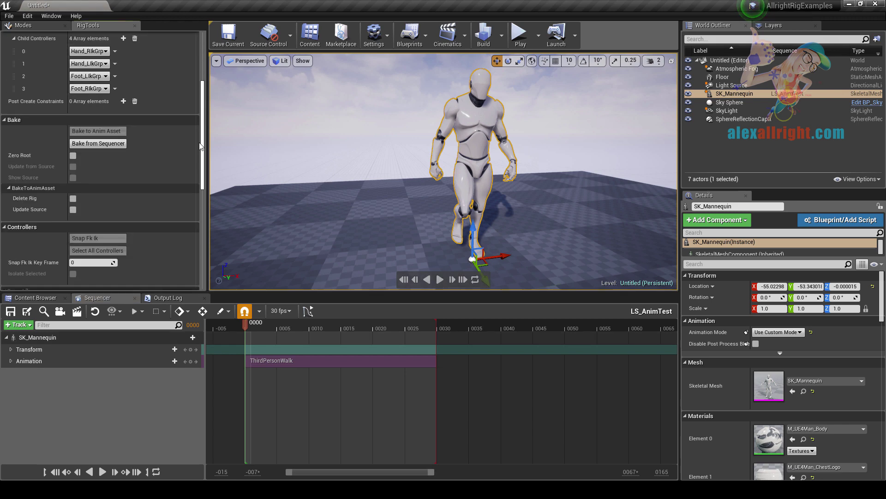
click(98, 143)
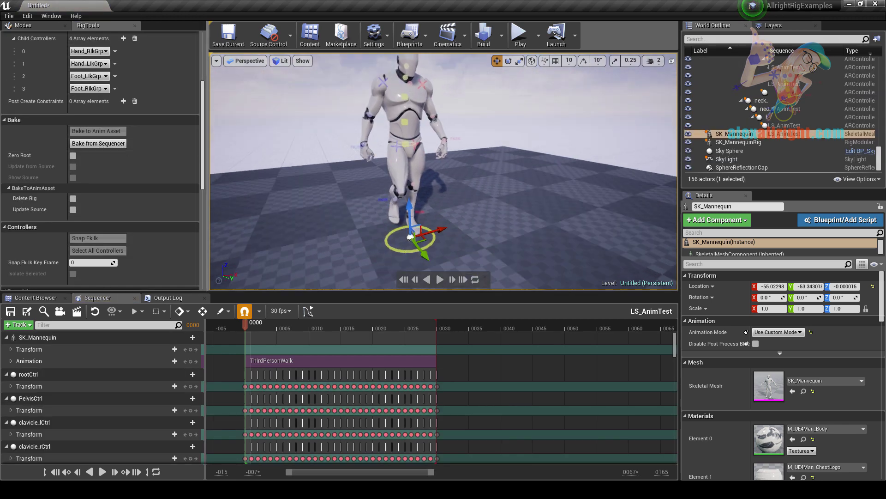
alt+drag(477, 174, 554, 175)
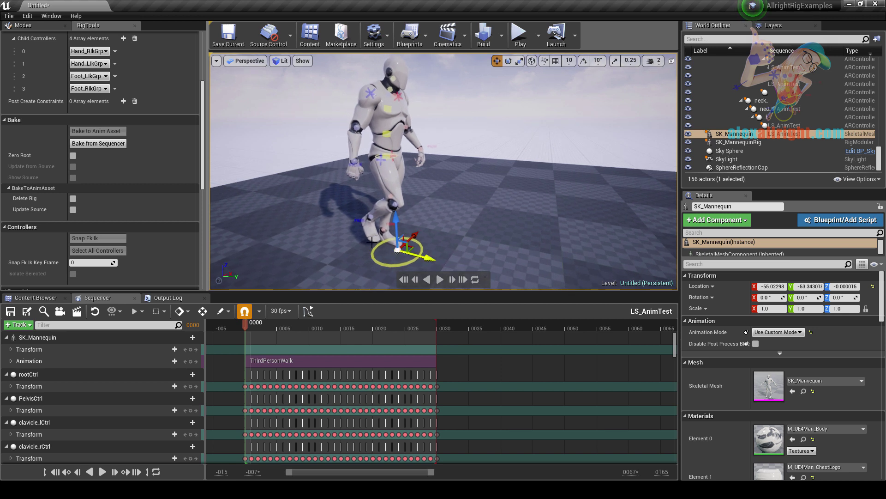
Step: Delete all of rootCtrl's transform keys after frame 0 in the sequence
key(Escape)
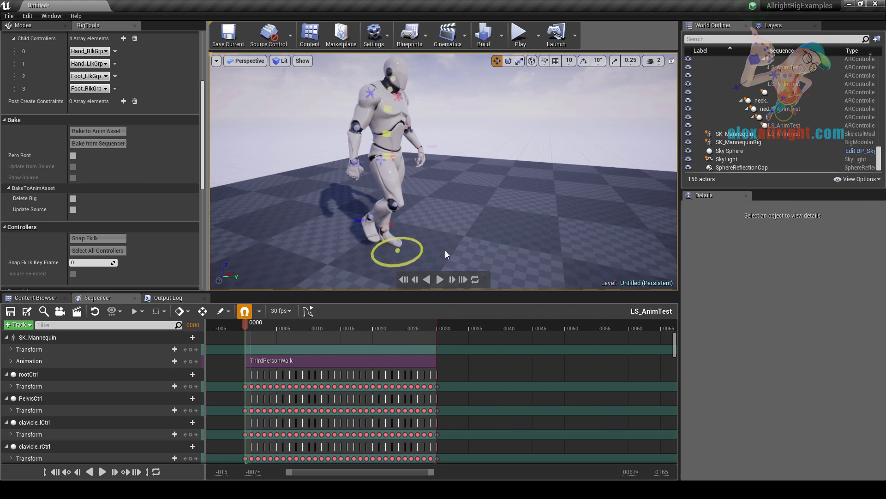
click(401, 253)
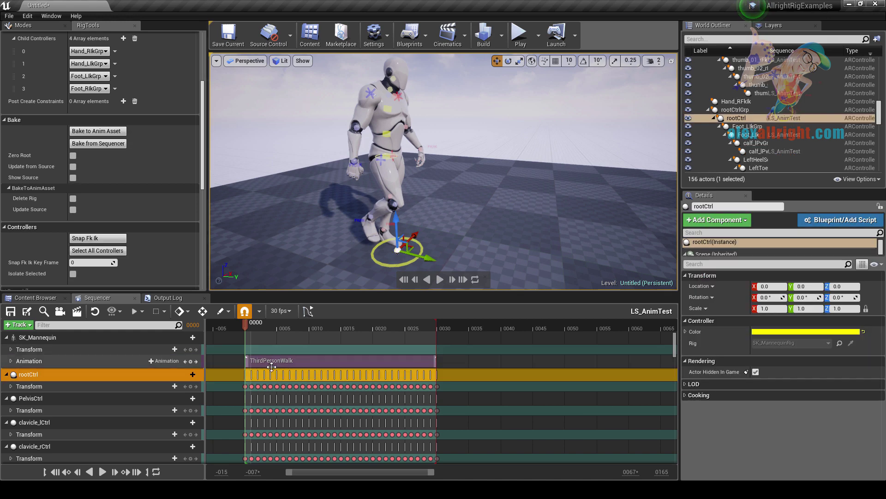
drag(251, 378, 445, 395)
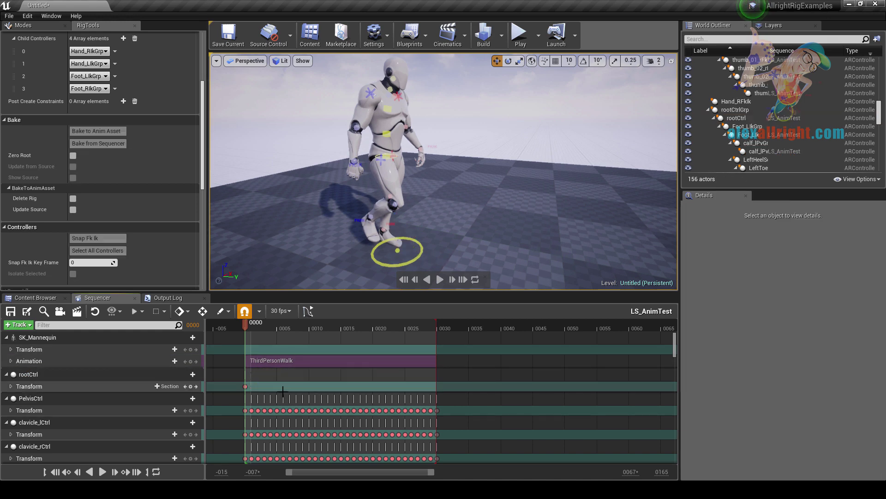
key(Delete)
Step: Move rootCtrl forward along Y to about 153 at frame 30, keying its transform
click(397, 249)
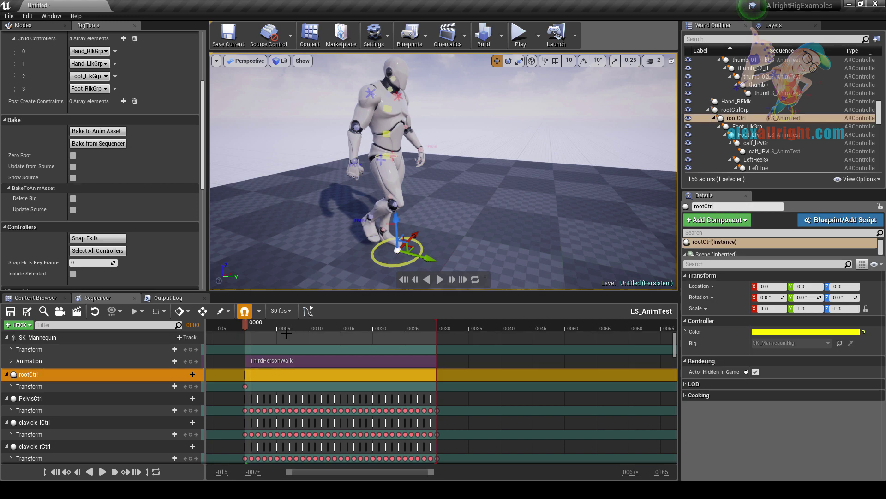
drag(258, 324, 439, 328)
right_drag(438, 221, 475, 236)
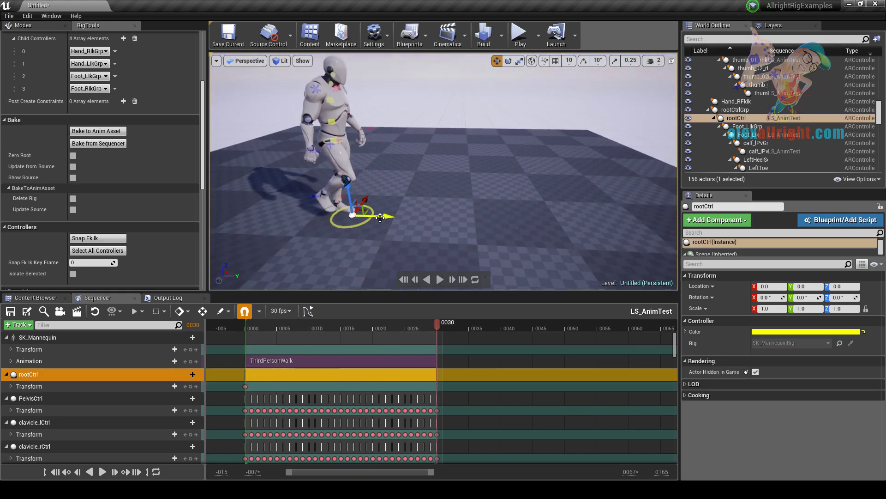
drag(382, 218, 503, 223)
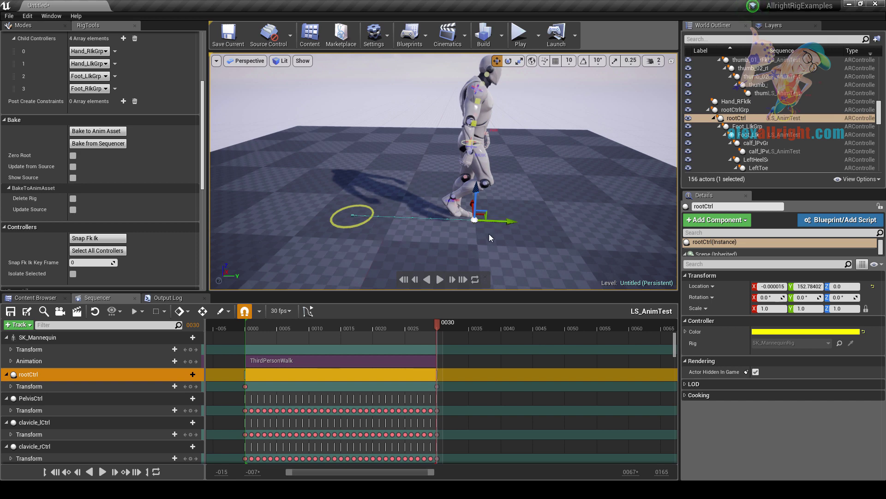
Step: Set the interpolation of rootCtrl's transform keys to Linear
click(436, 386)
right_click(436, 386)
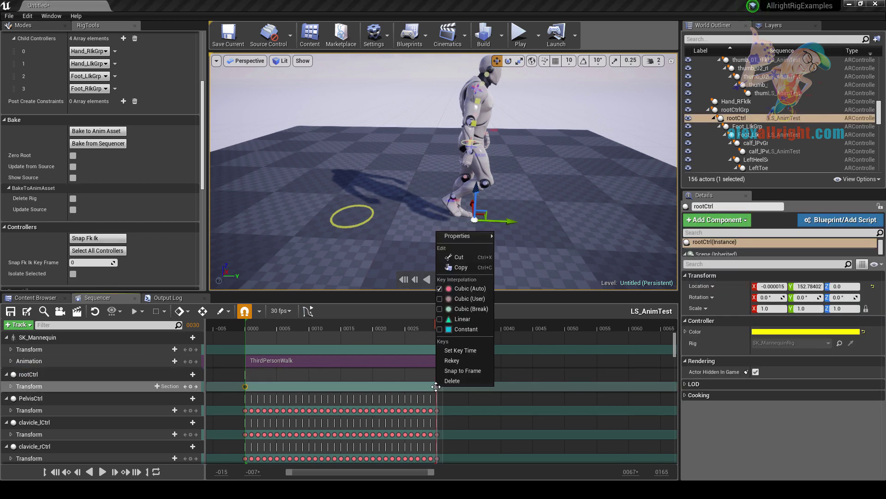
click(462, 318)
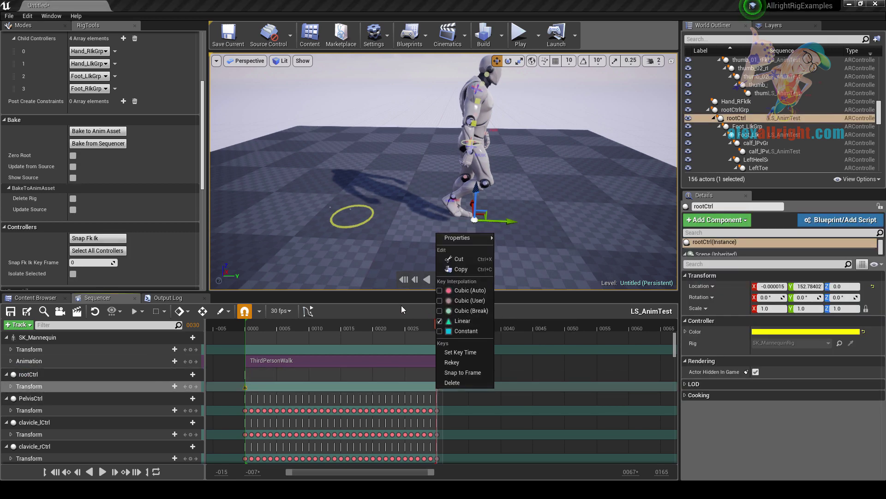
click(401, 306)
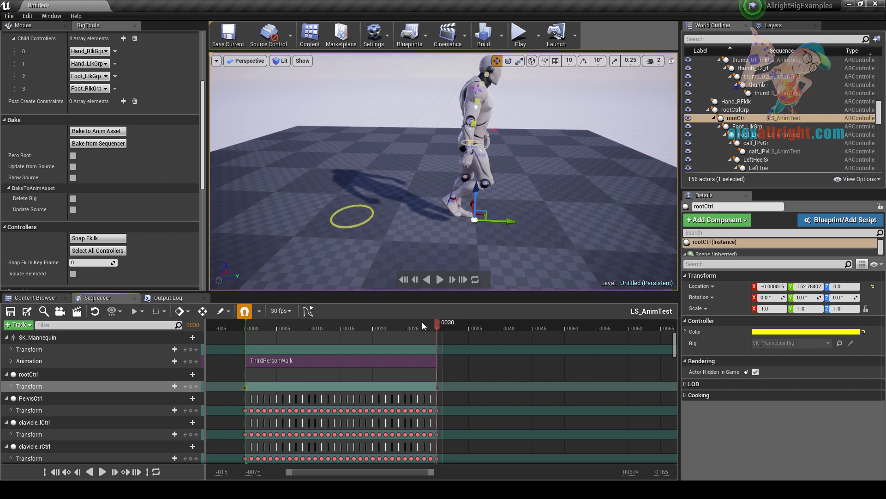
Step: Raise rootCtrl's Y location key at frame 30 to 170 in the curve editor and scrub to check the foot placement
drag(422, 322, 440, 324)
click(308, 312)
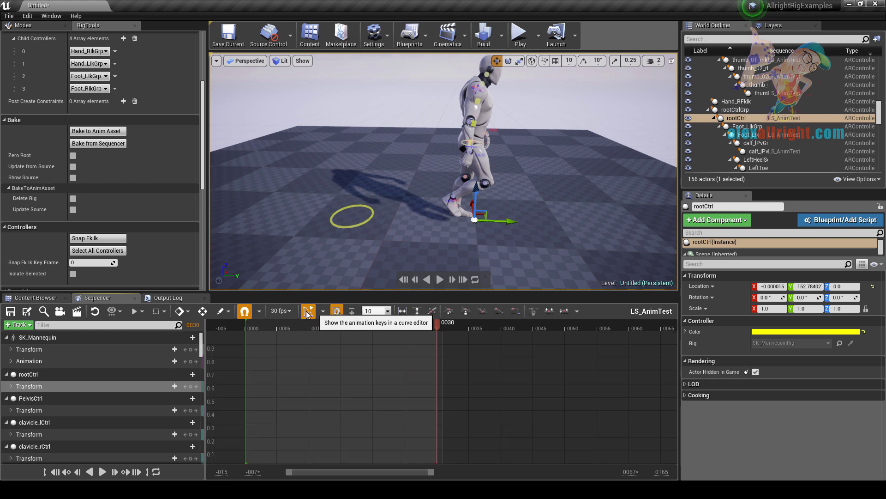
click(11, 387)
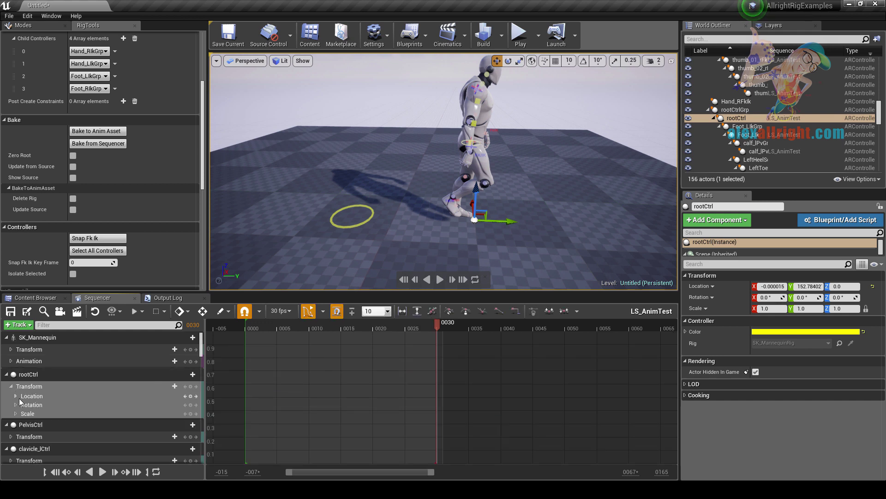
click(29, 396)
right_drag(504, 358, 429, 377)
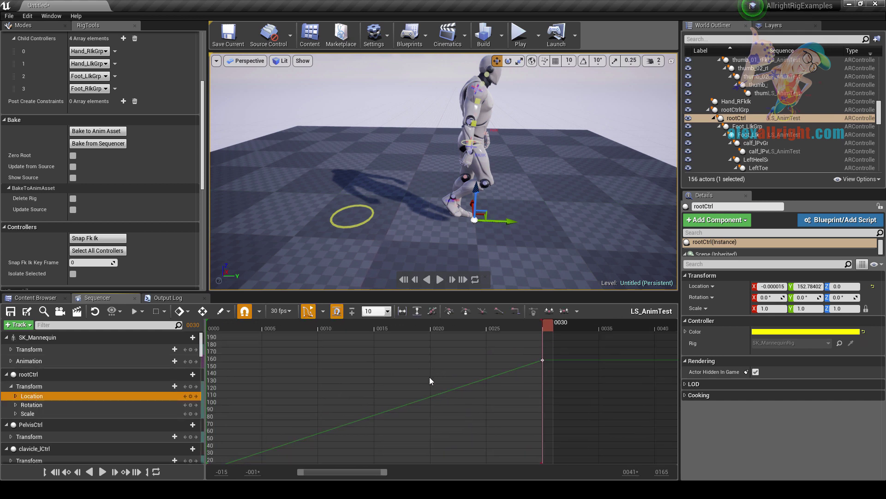
drag(532, 364, 344, 329)
drag(530, 349, 530, 356)
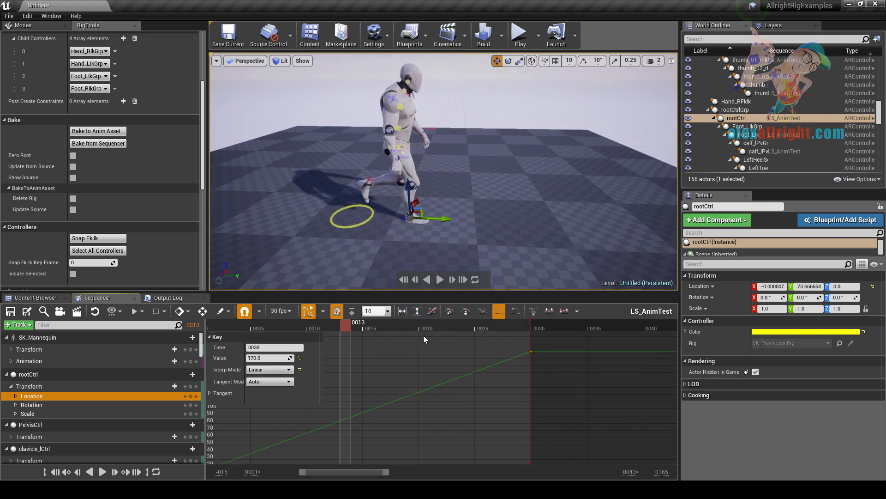
drag(343, 328, 340, 334)
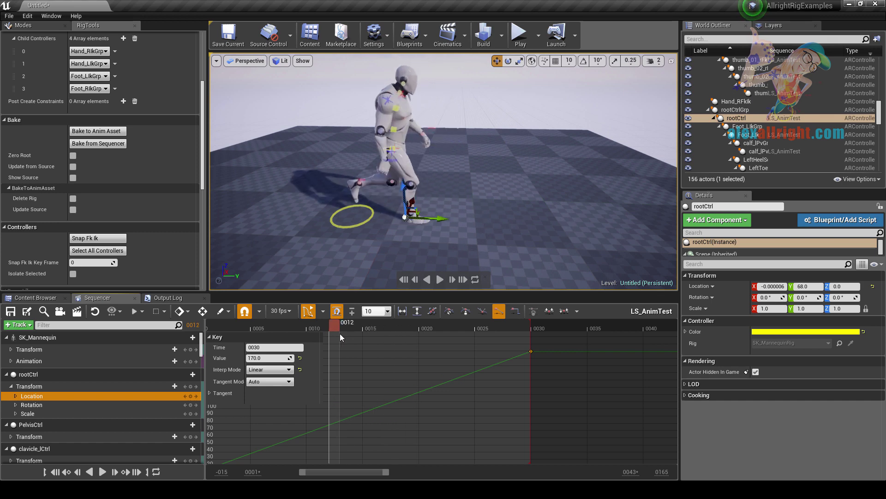
click(308, 312)
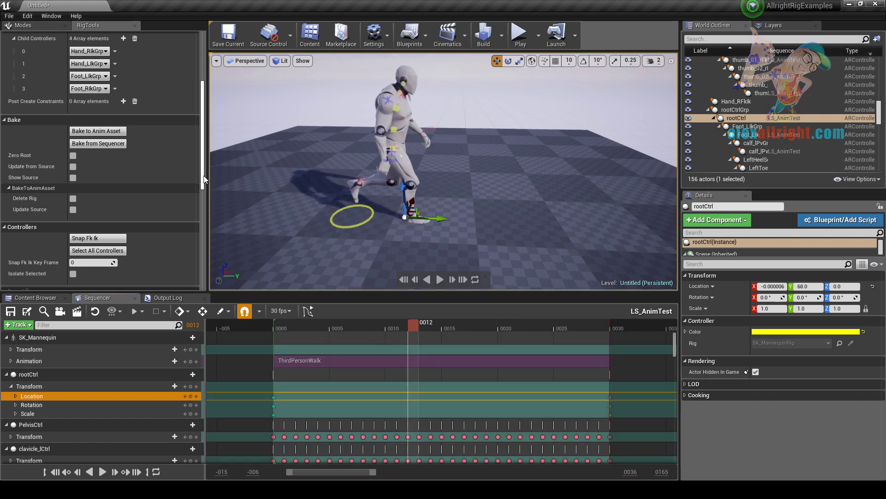
Step: Bake the rig animation to a new animation asset named UE4_Mannequin_Skeleton33 in the Mannequin folder
drag(202, 179, 190, 76)
scroll(188, 87, down, 5)
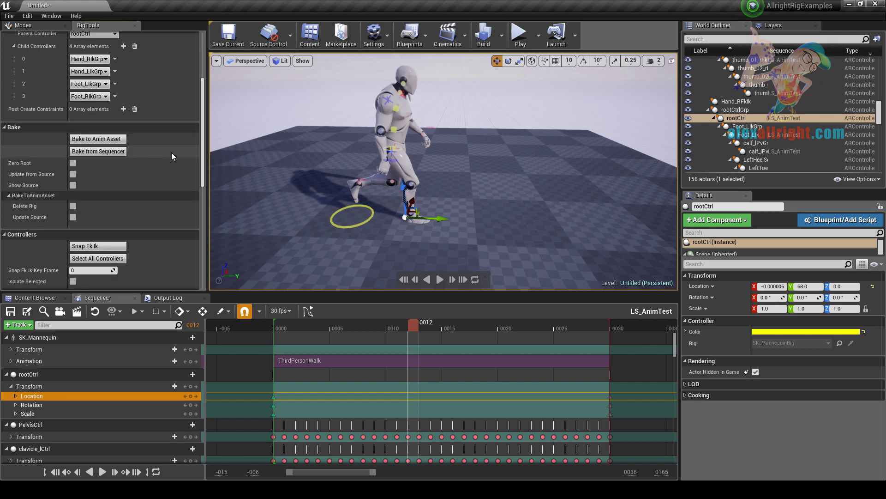
click(94, 139)
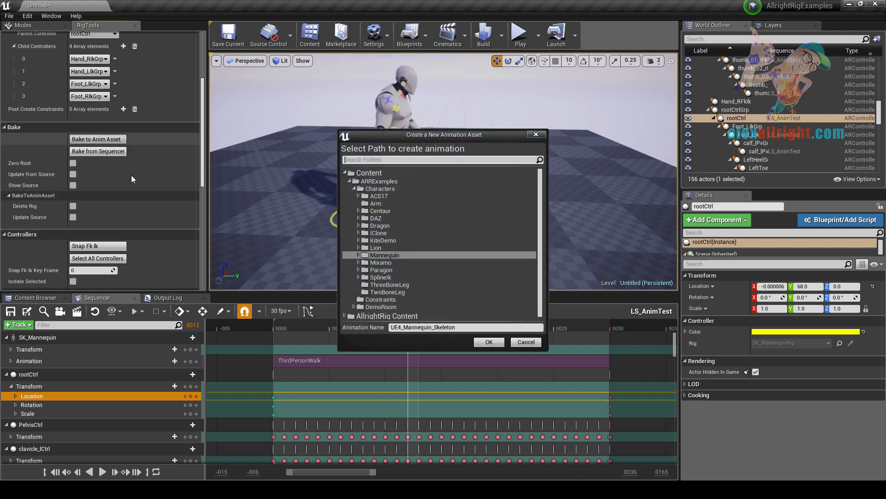
click(469, 327)
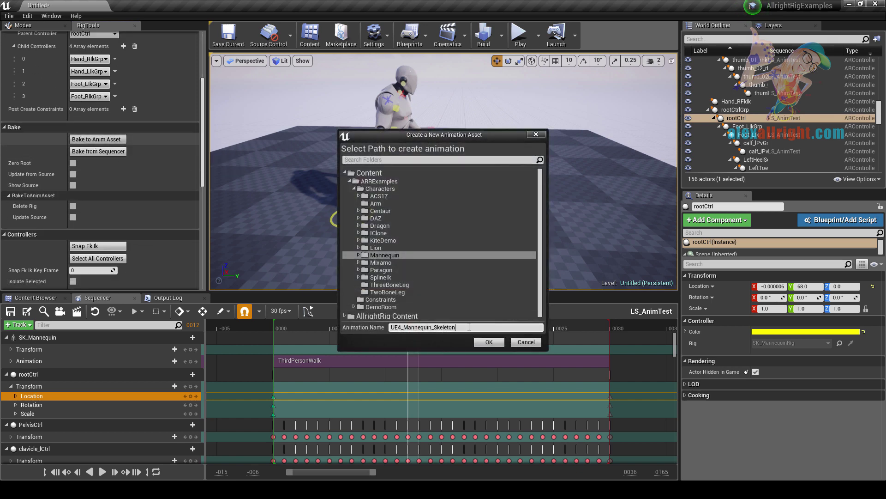
click(491, 342)
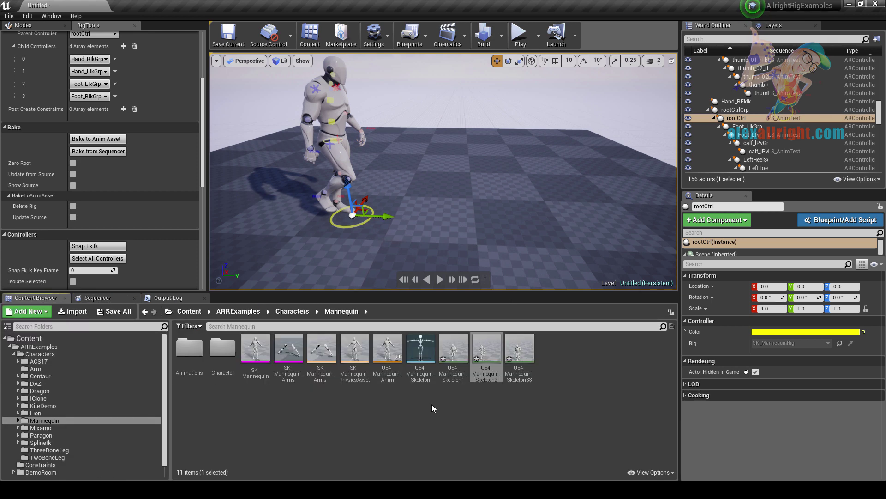
Step: Open the UE4_Mannequin_Skeleton33 animation and examine the walk and root bone from the side
double_click(516, 350)
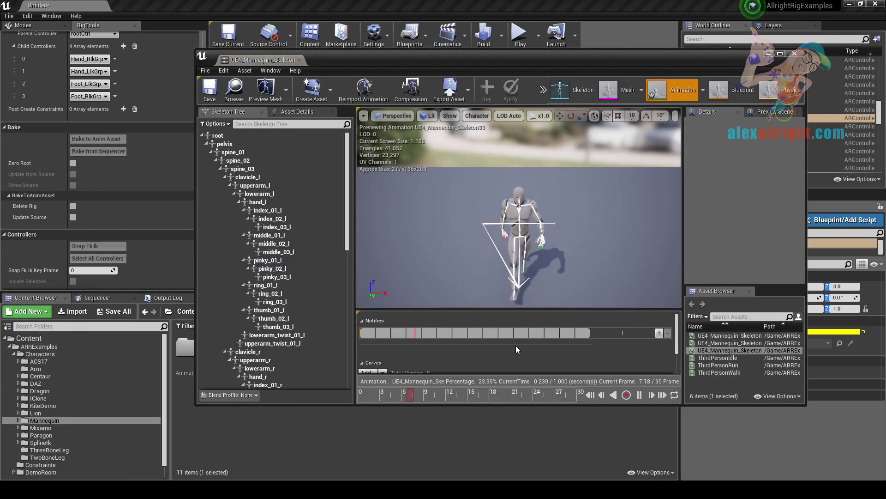
right_drag(559, 235, 480, 226)
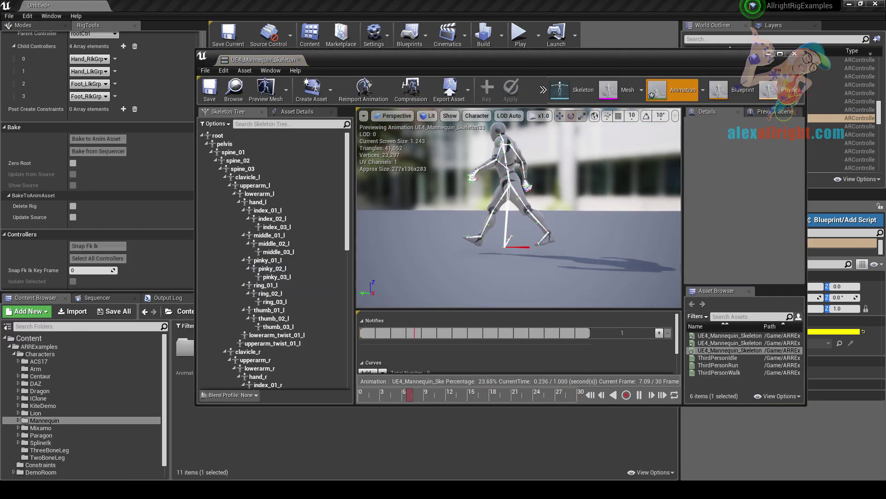
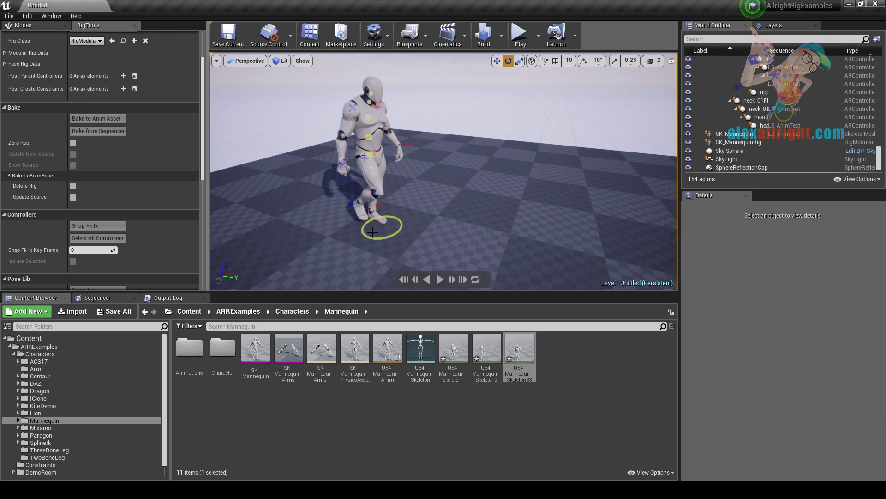
Step: Delete the mannequin's rig together with its animation data in the LS_AnimTest sequence
click(369, 94)
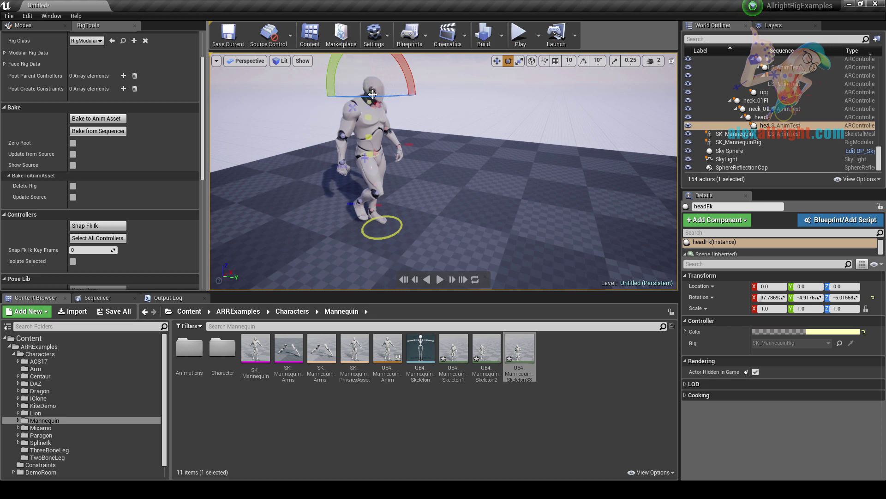
scroll(165, 73, up, 3)
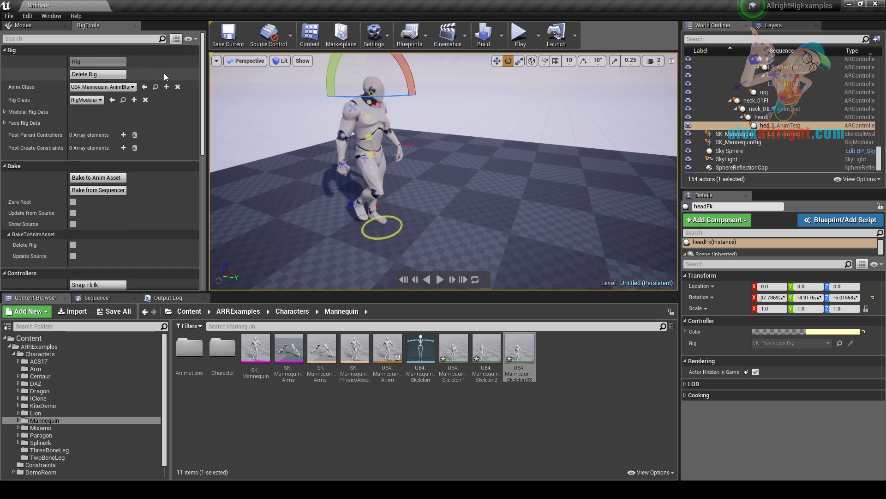
click(111, 74)
click(526, 330)
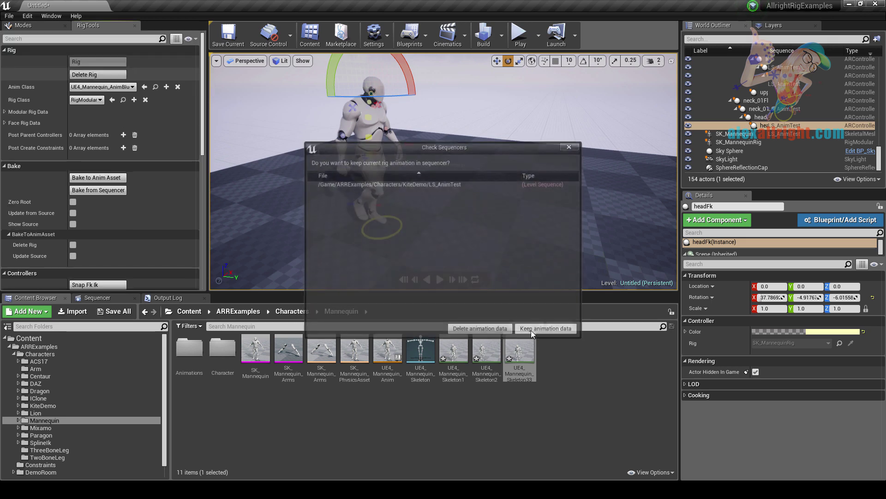
click(498, 329)
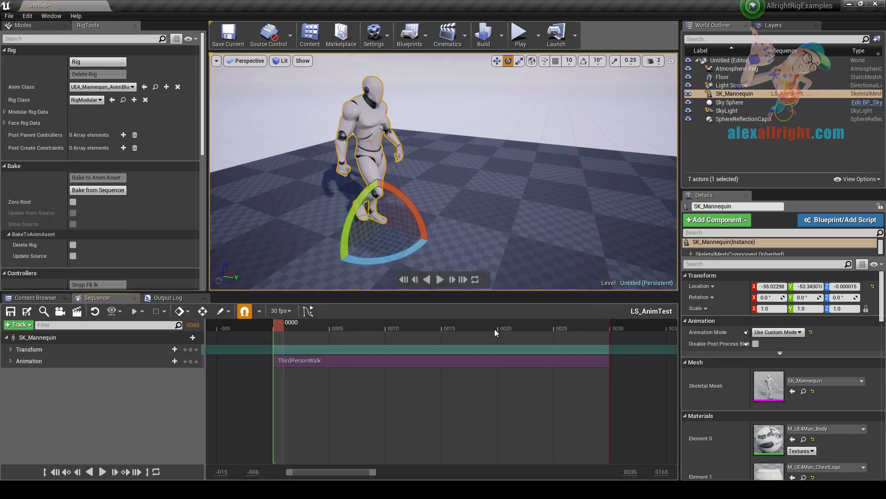
Step: Clear the Custom Controllers, Spline Ik, Fk Hierarchy and Fk Ik arrays in the Modular Rig Data
click(5, 111)
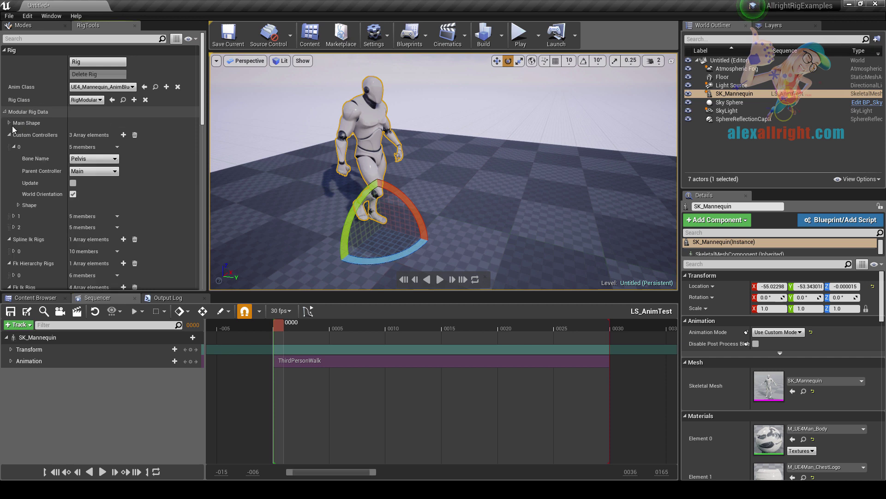
click(135, 148)
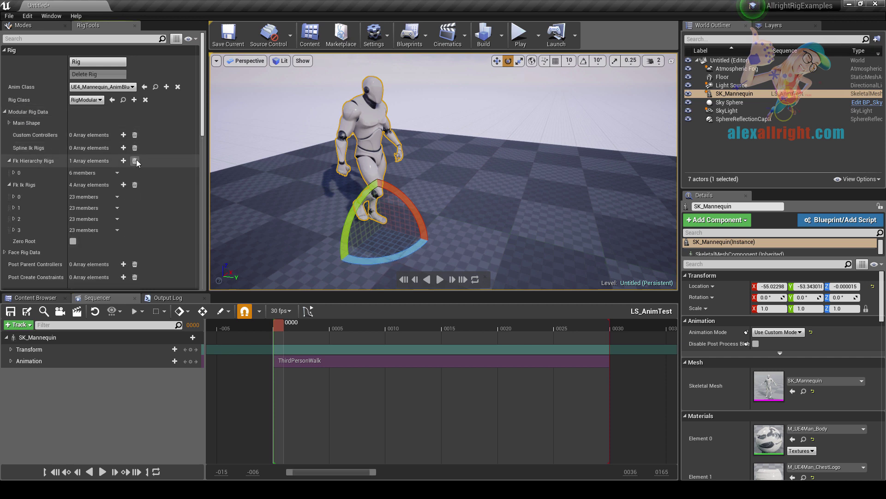
click(135, 160)
click(135, 172)
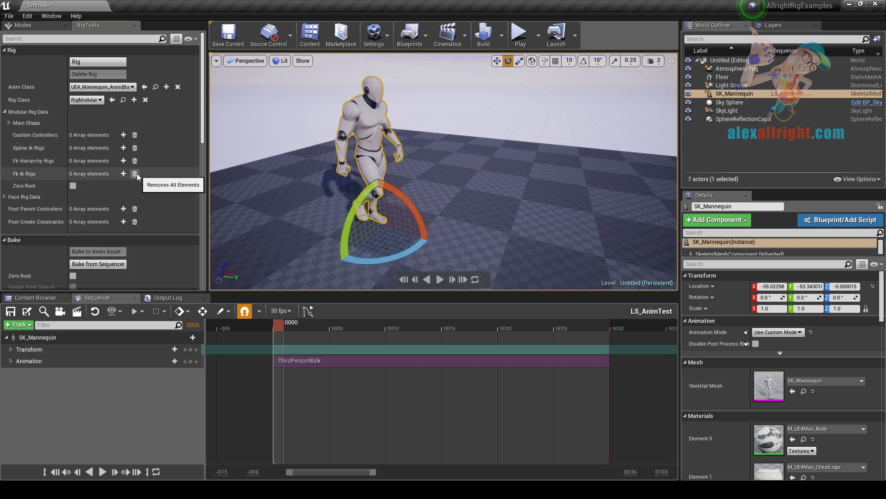
Step: Add a custom controller for the root bone
click(123, 135)
click(14, 147)
click(94, 158)
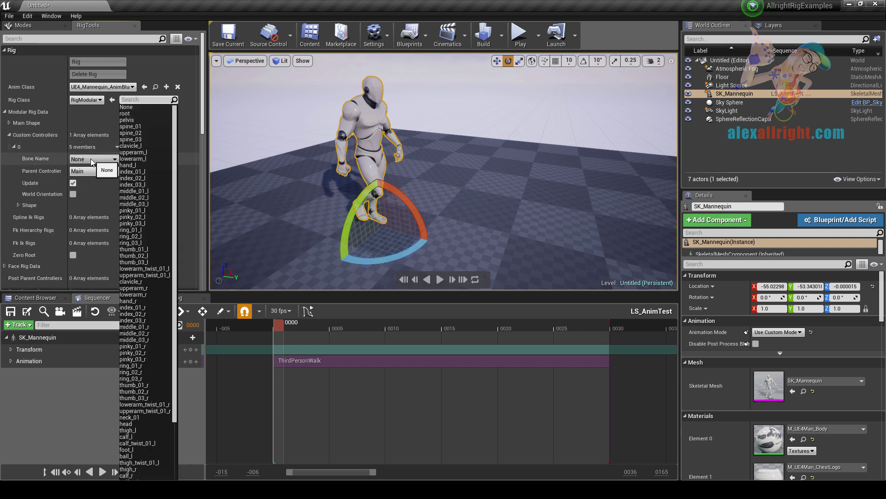
click(140, 116)
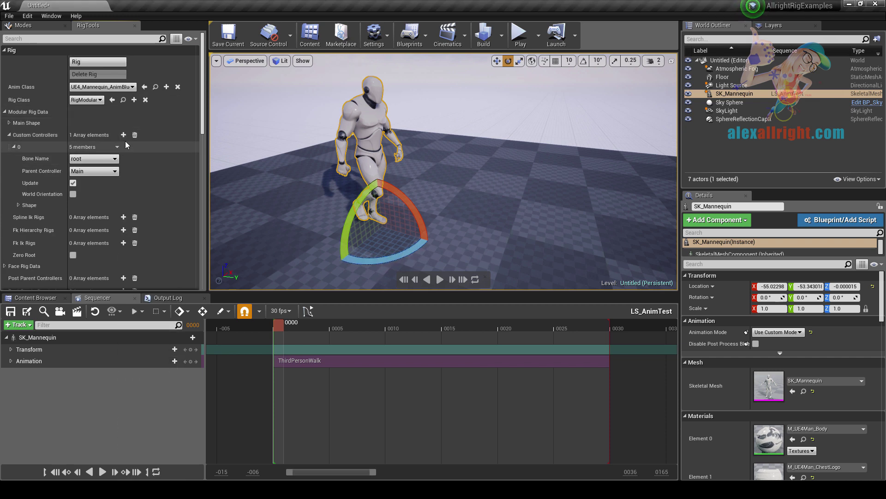
Step: Add a second custom controller for the head bone
click(123, 135)
click(13, 158)
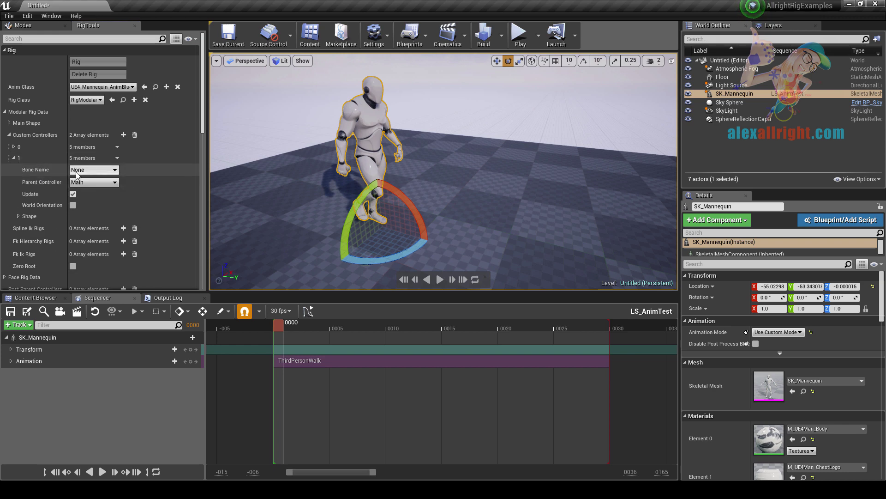
click(92, 169)
text(head)
click(75, 192)
click(93, 182)
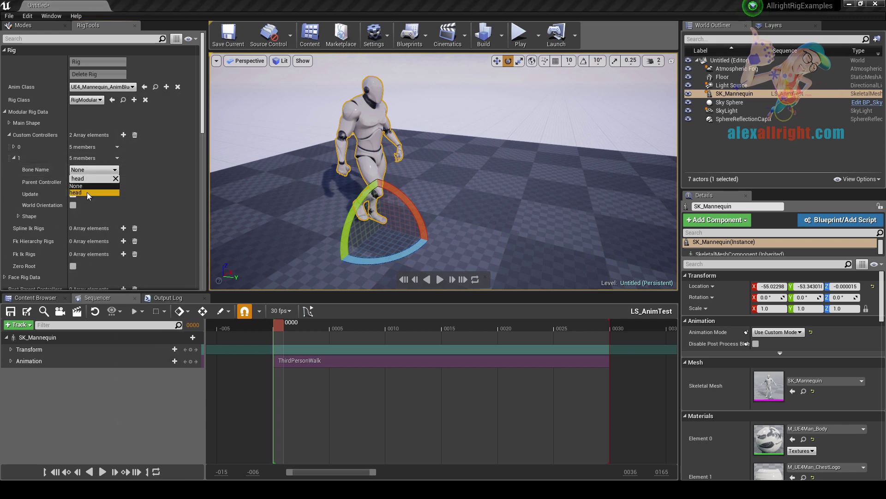
click(85, 192)
Step: Build the rig from the two custom controllers and check headCtrl and rootCtrl on the mannequin
click(123, 65)
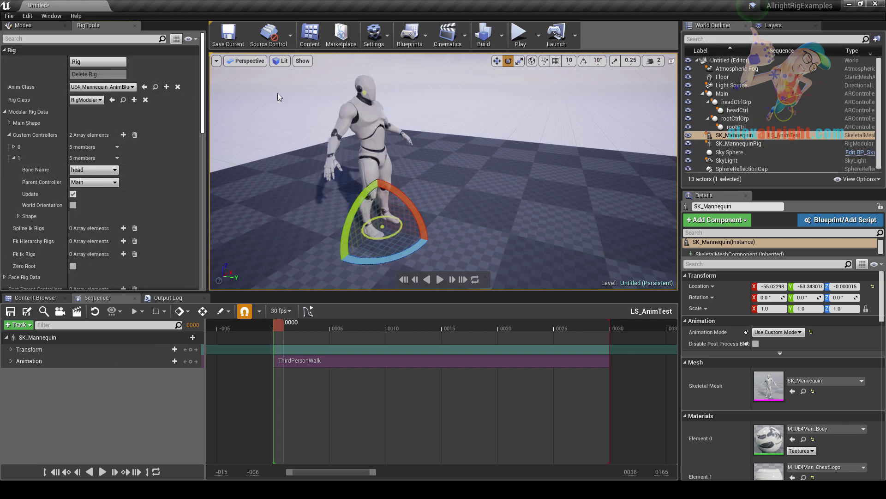
click(363, 93)
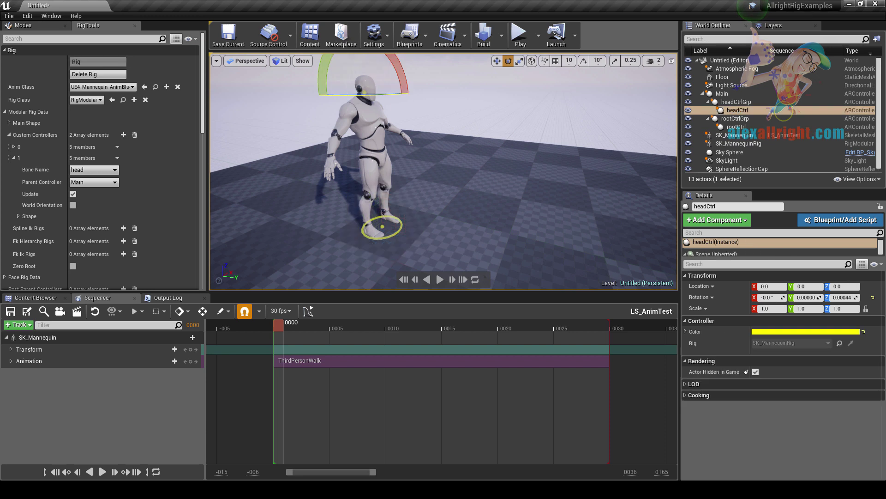
click(382, 226)
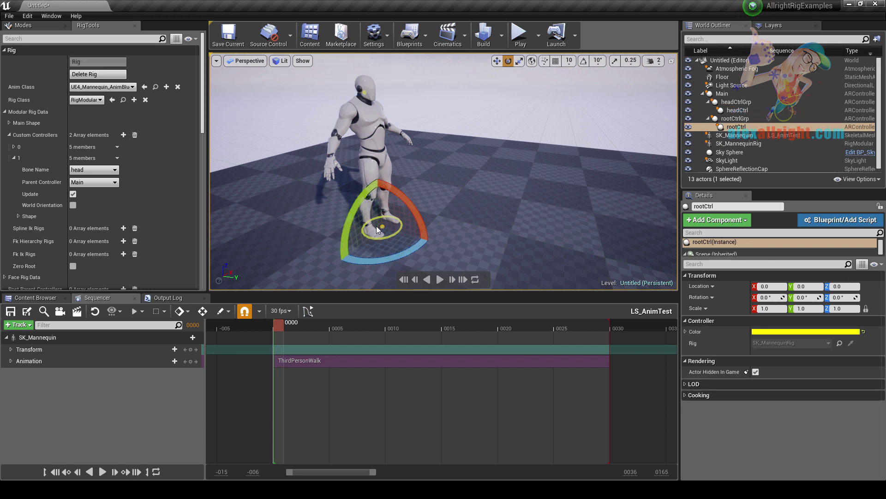
Step: Set the head controller's parent to rootCtrl and delete the current rig
click(85, 183)
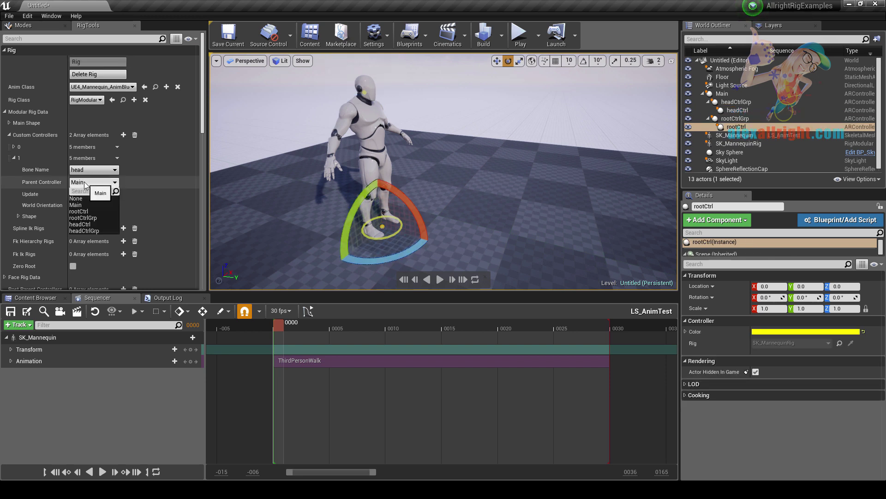
click(89, 210)
click(98, 74)
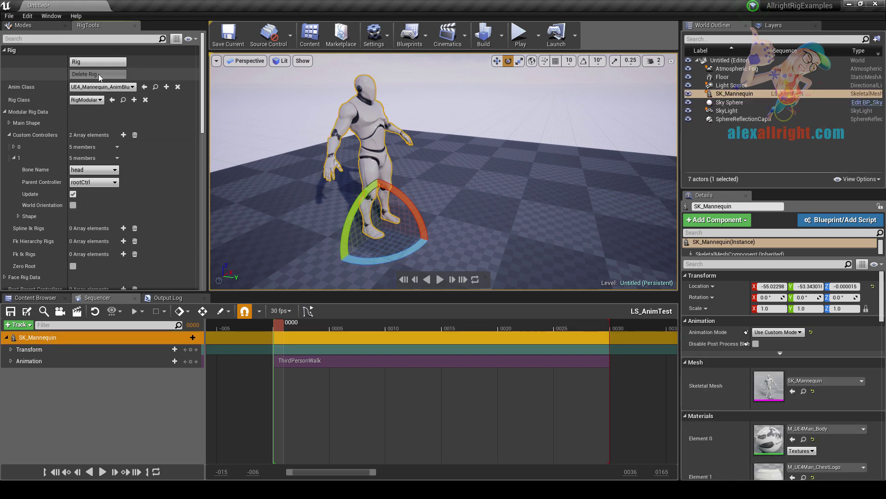
Step: Bake the ThirdPersonWalk animation from the sequencer onto the rig and play it back from the front
drag(203, 72, 203, 149)
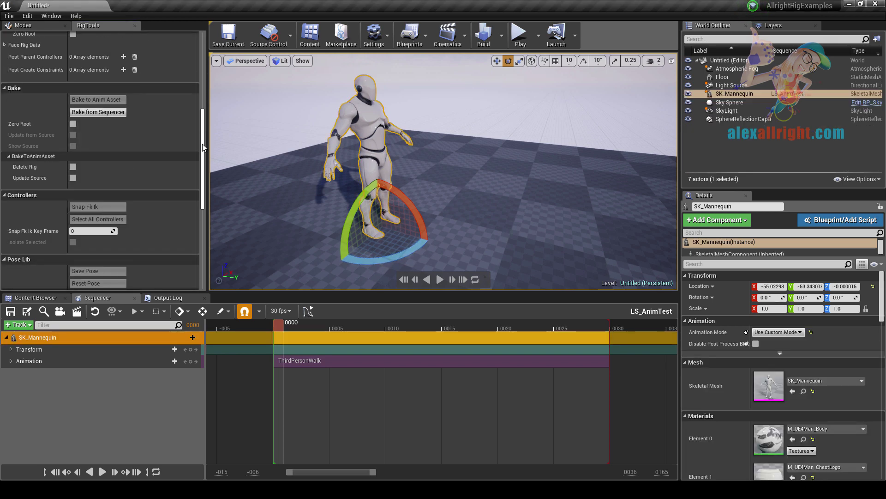
click(98, 118)
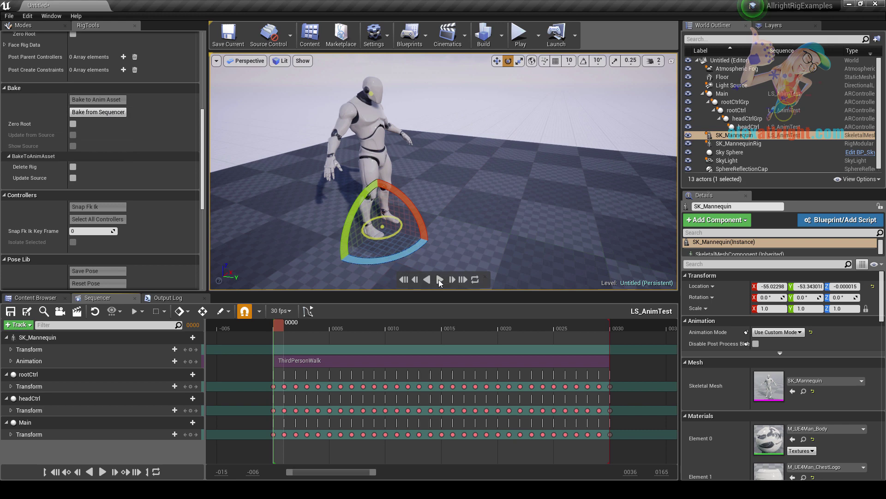
click(440, 279)
alt+drag(515, 162, 406, 162)
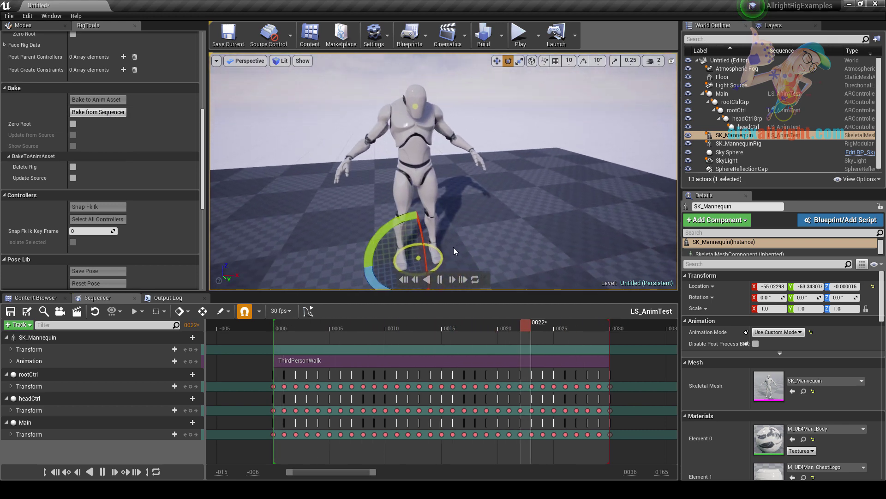
click(440, 279)
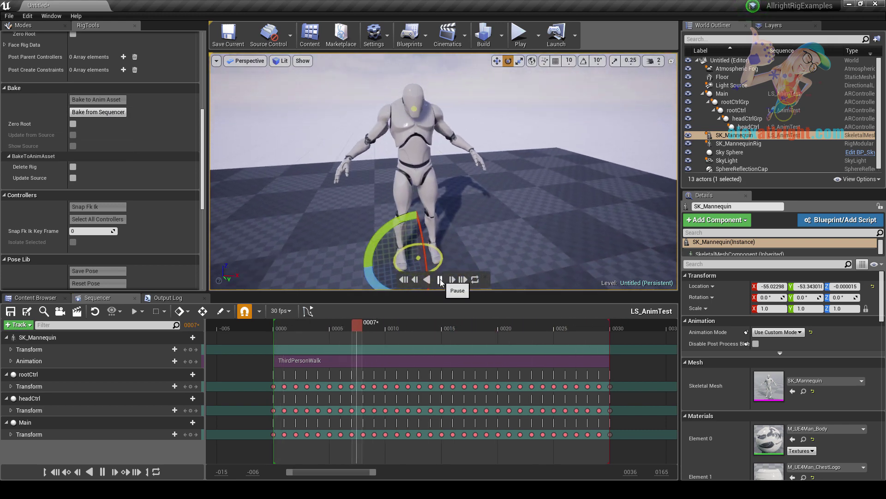
Step: Enable Update from Source for the rig and rotate headCtrl to turn the head sideways at frame 8
click(414, 109)
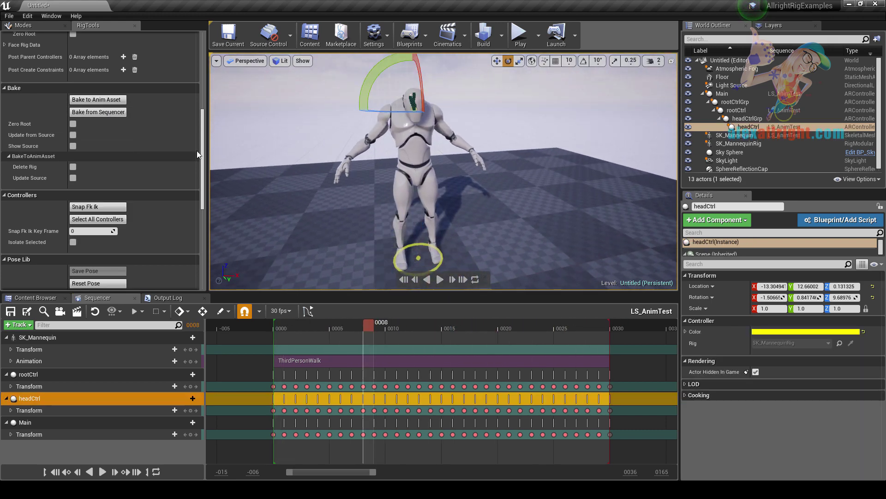
click(73, 135)
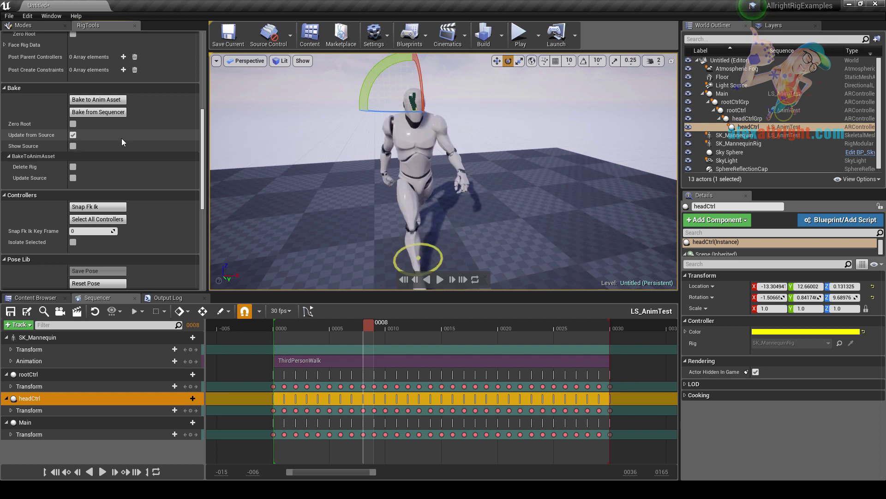
click(66, 336)
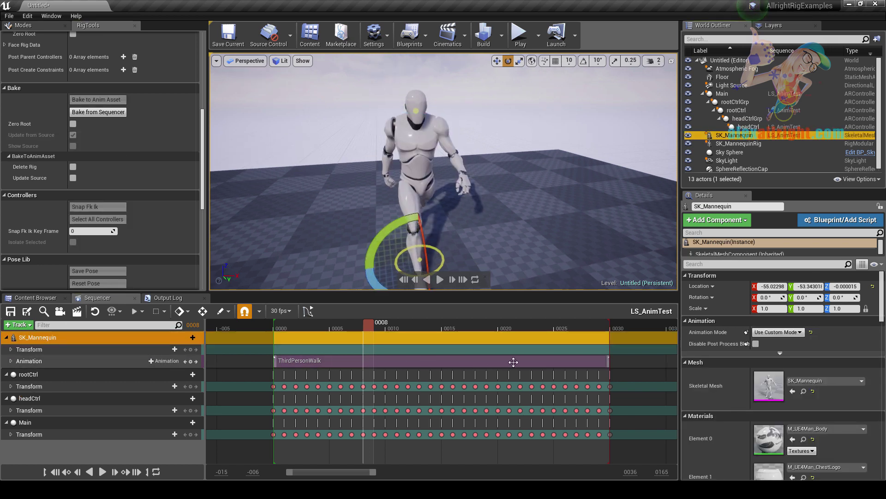
click(415, 111)
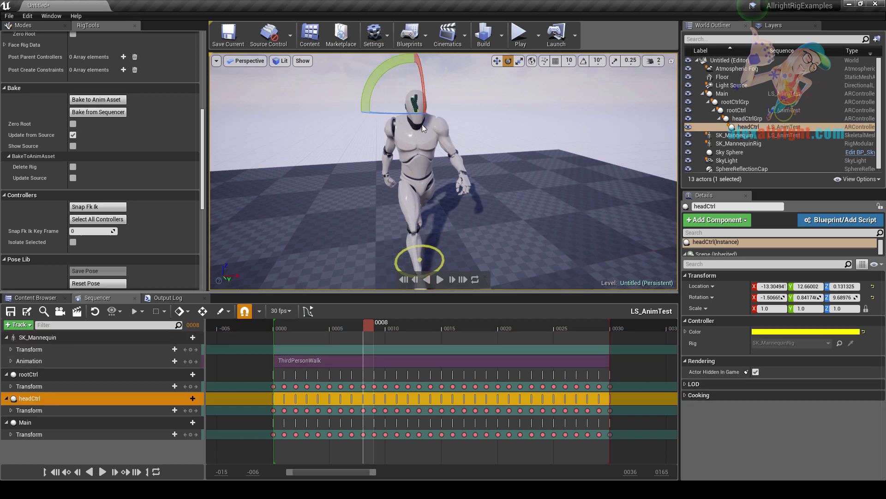
drag(398, 113, 475, 115)
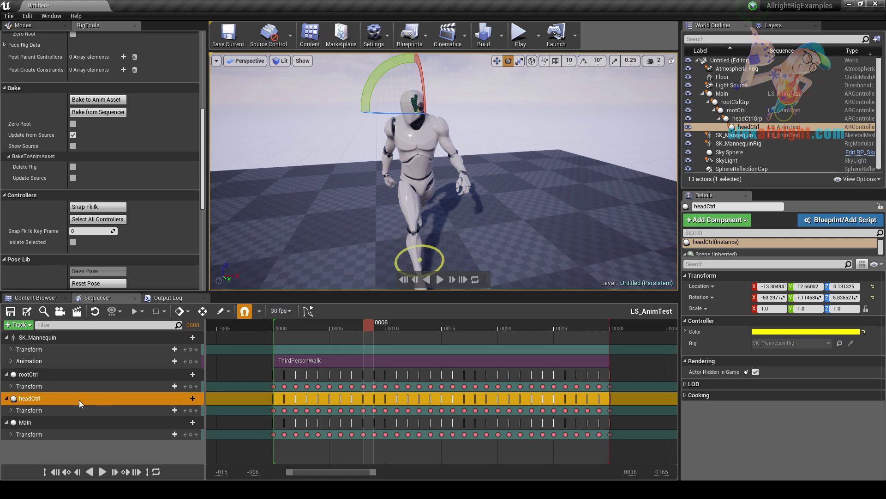
Step: Delete headCtrl's rotation keys between the first and last frames of the sequence
click(10, 410)
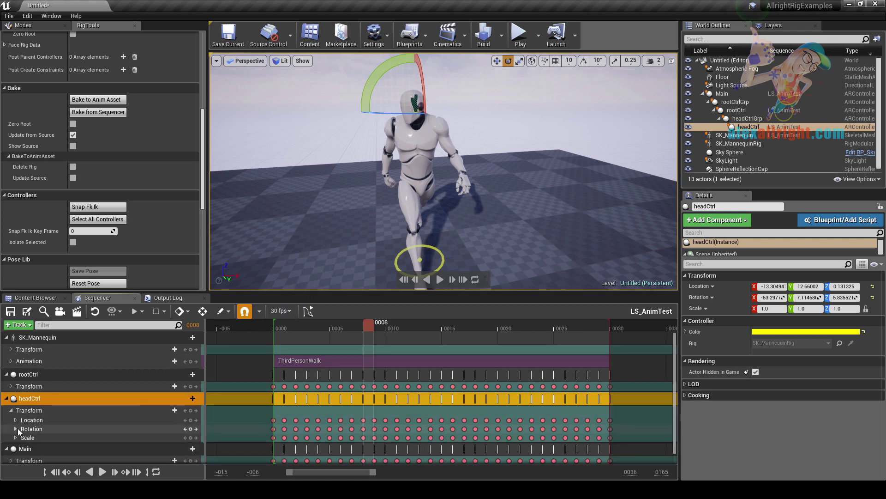
click(17, 428)
click(18, 401)
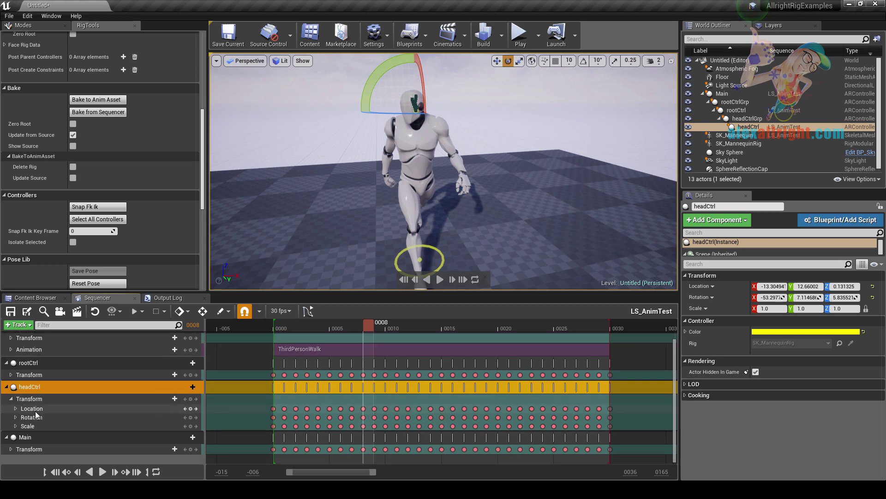
click(245, 409)
drag(282, 414, 597, 426)
key(Delete)
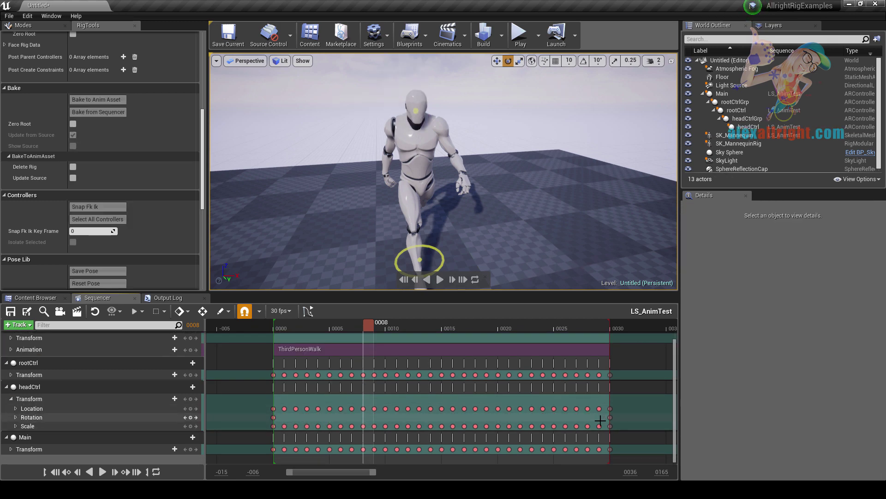
Step: Rotate headCtrl sideways at frame 14 and key its transform
click(440, 327)
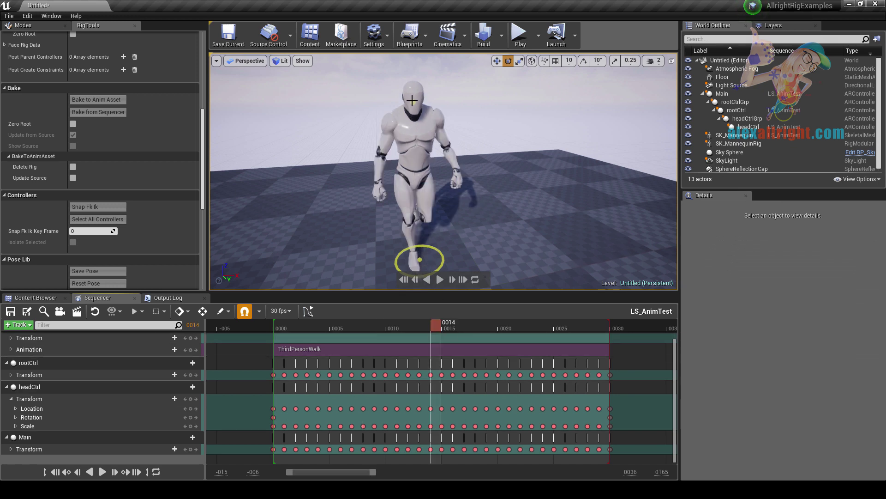
click(412, 101)
drag(417, 79, 460, 236)
key(s)
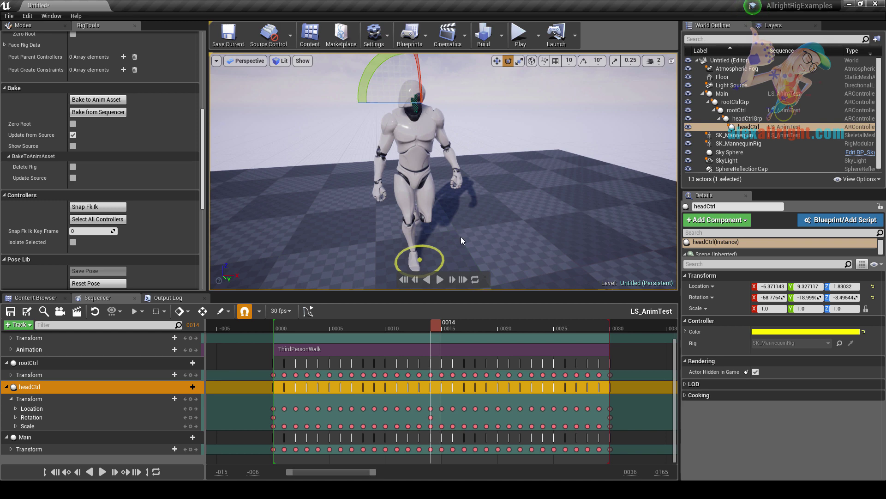
Step: Play back the head turn, compare it with the source animation and leave Show Source off
click(440, 279)
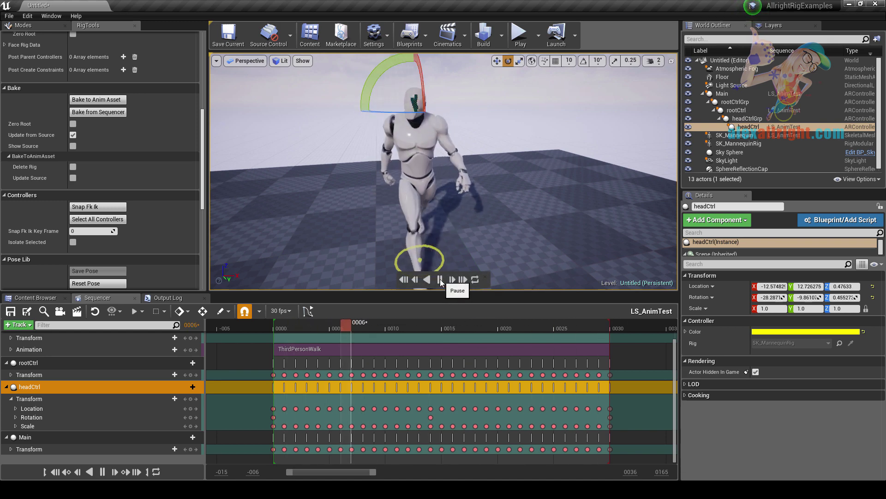
click(440, 279)
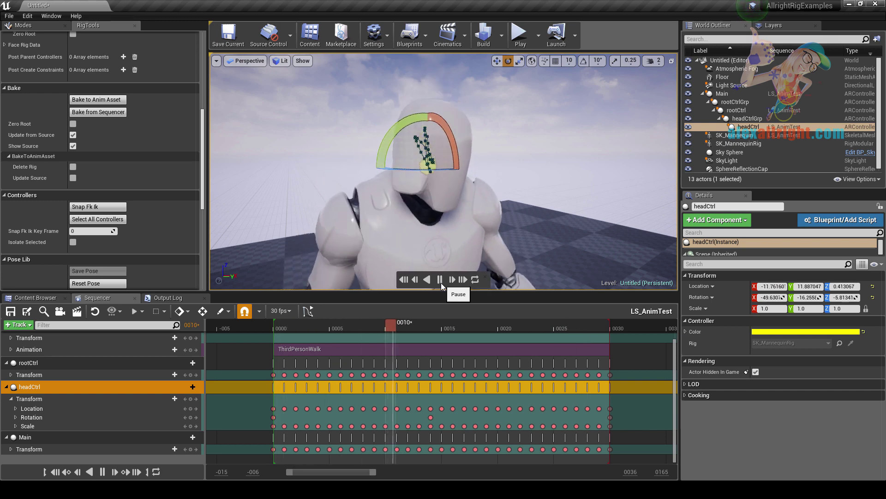
click(440, 282)
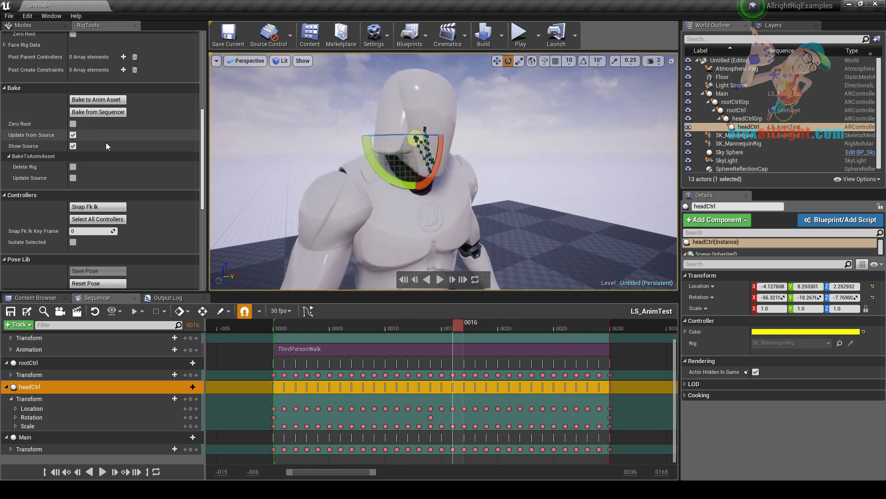
click(73, 146)
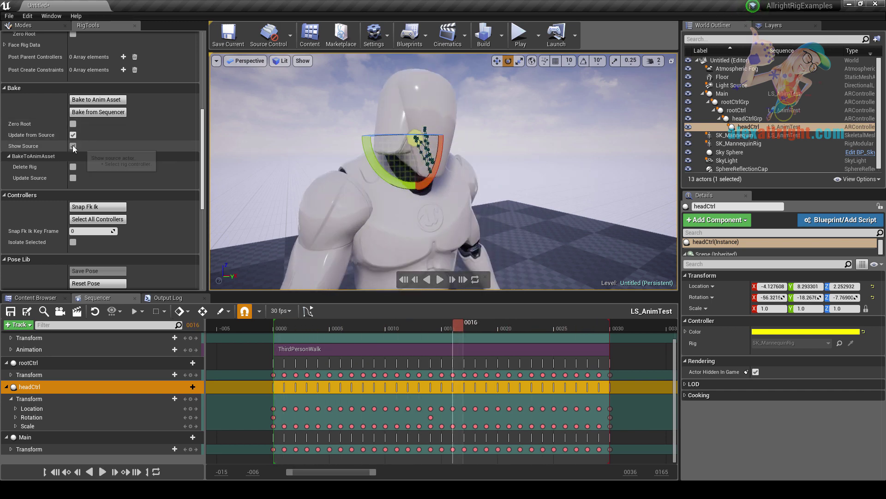
Step: Bake the rig to a new animation asset in the Mannequin folder and scrub through its head turn in the animation preview
click(112, 111)
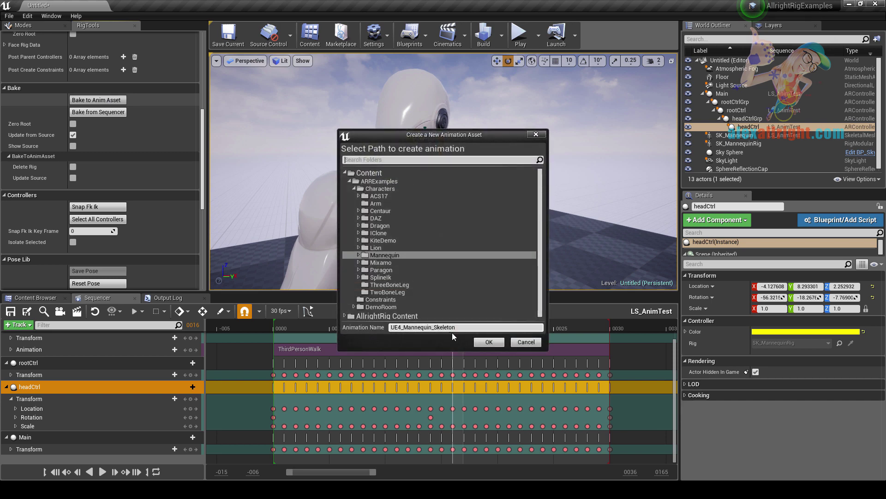
click(488, 342)
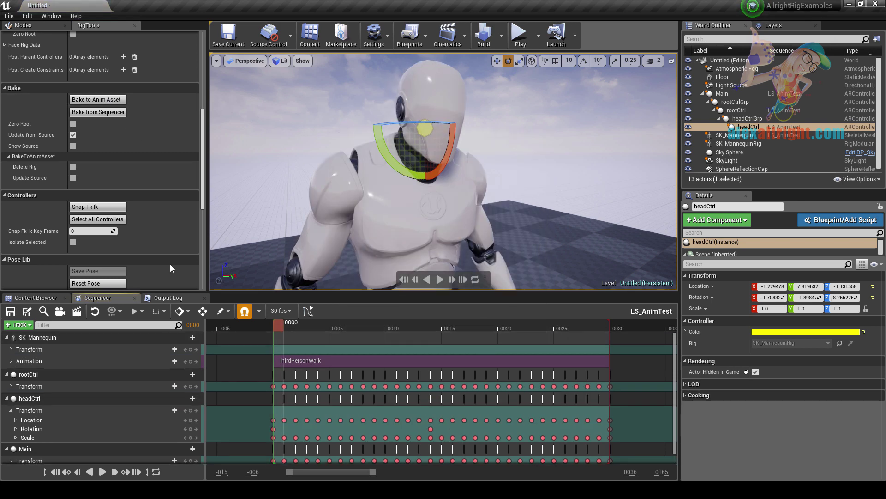
double_click(553, 350)
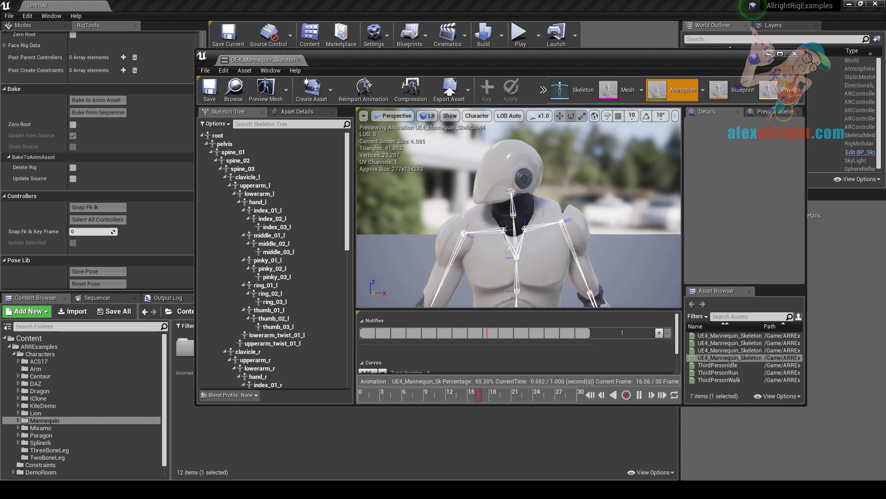
click(640, 396)
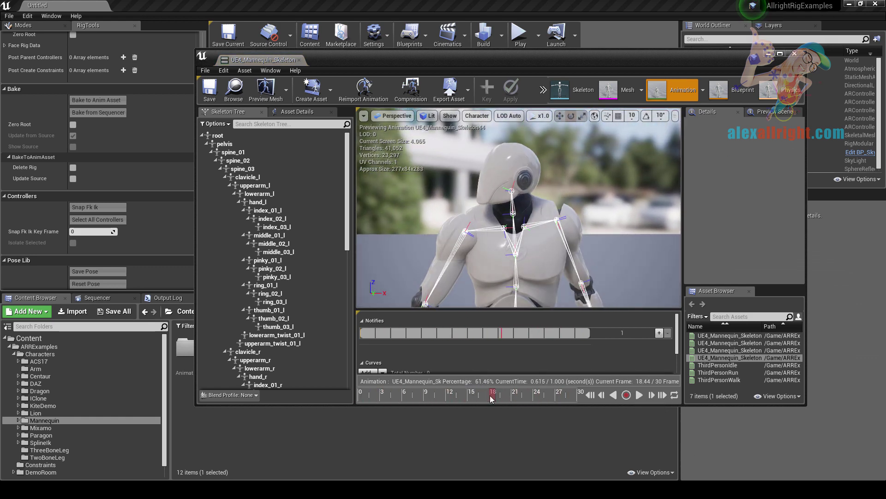
drag(492, 400, 350, 397)
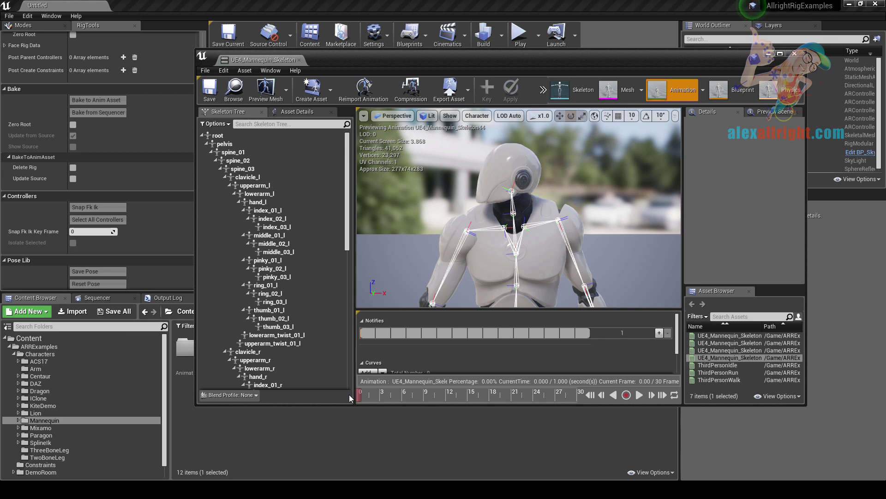
click(795, 54)
Step: Move headCtrl's middle rotation key to frame 15 and check the head pose at frames 15 and 0
click(101, 298)
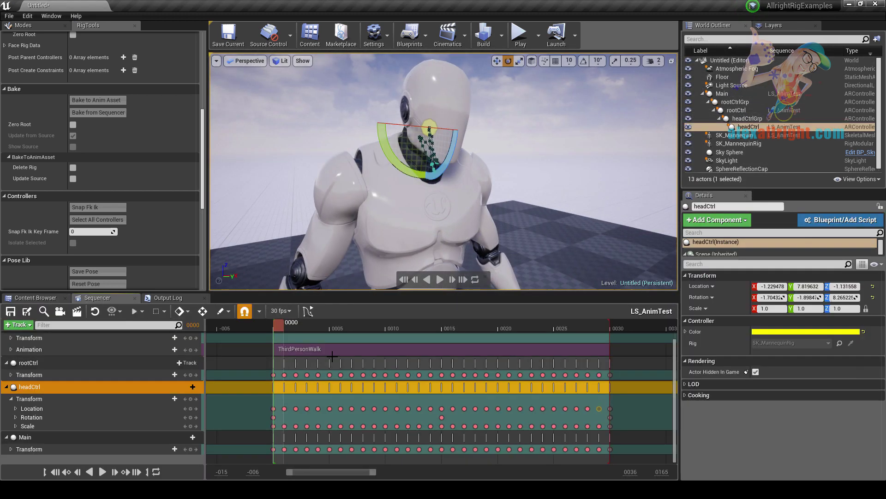
click(445, 326)
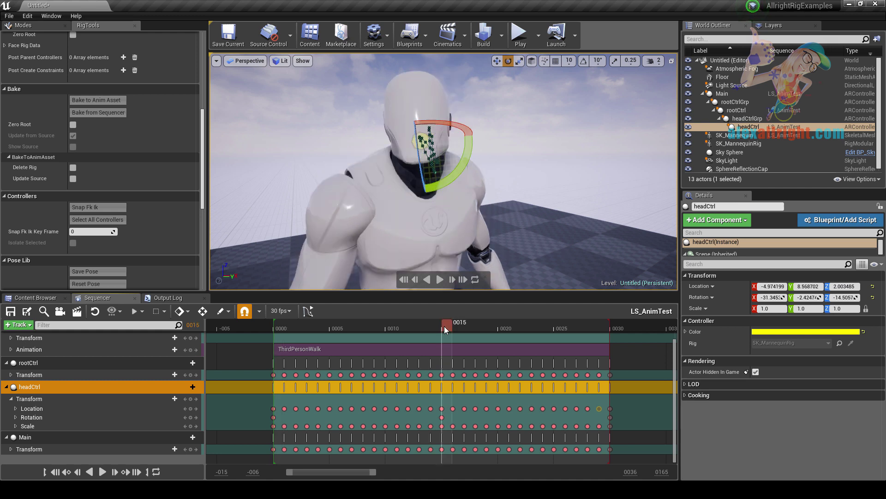
click(278, 325)
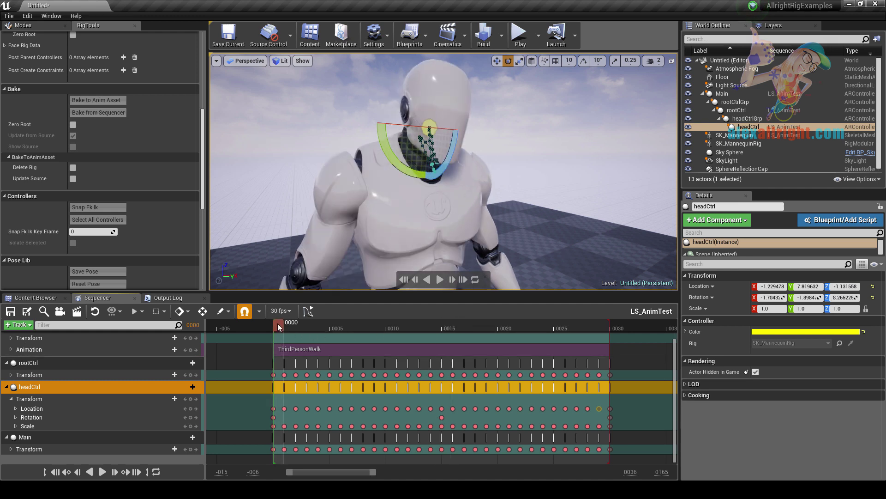
Step: Bake headCtrl's rig to another new animation asset in the Mannequin folder and open it to preview the result
click(342, 150)
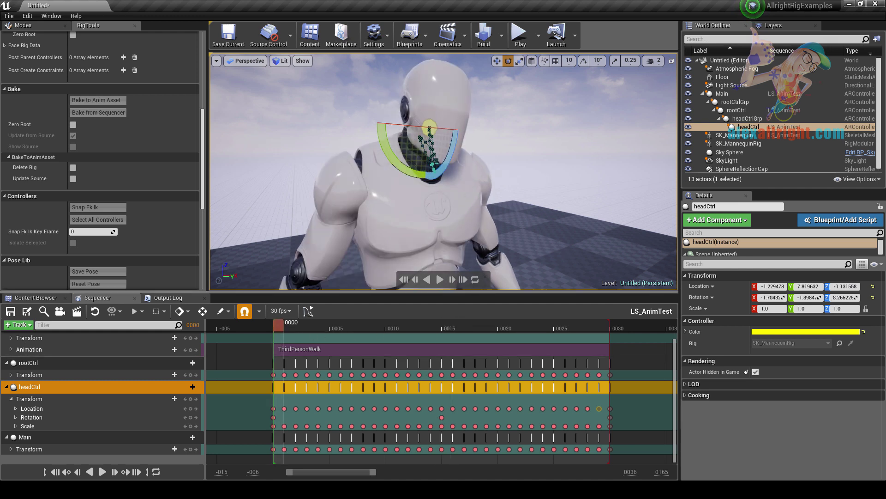
click(430, 125)
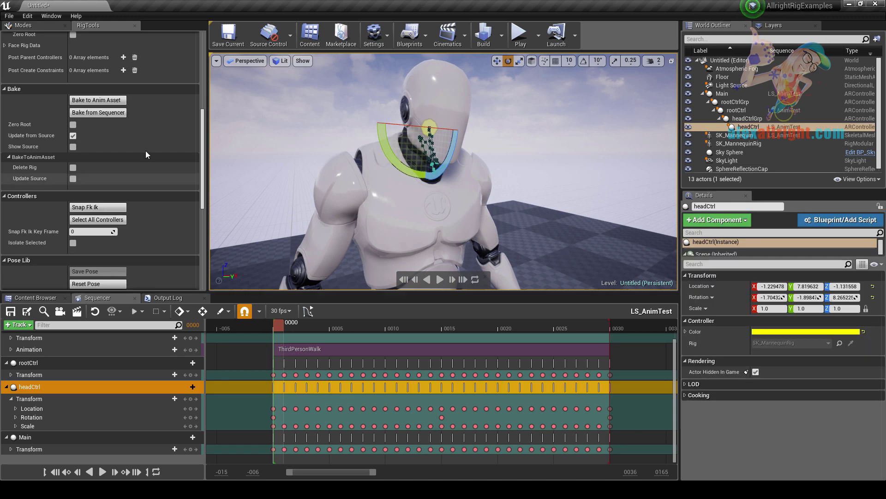
click(115, 112)
click(489, 341)
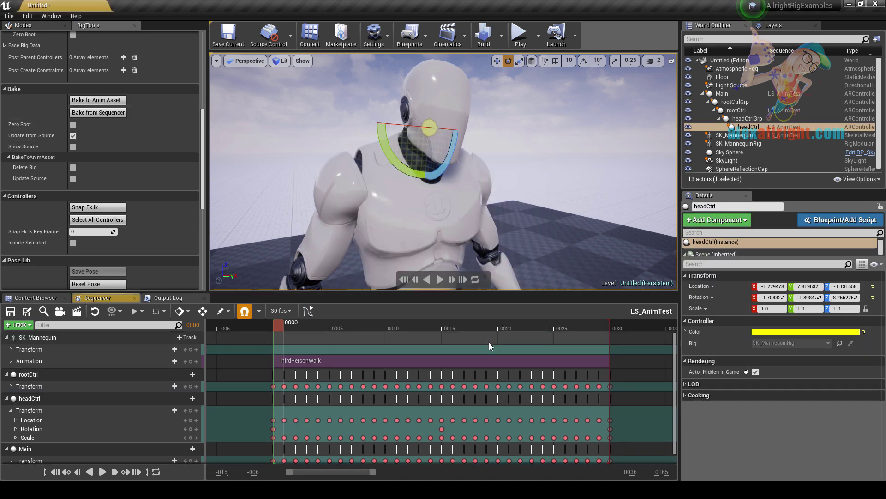
click(34, 298)
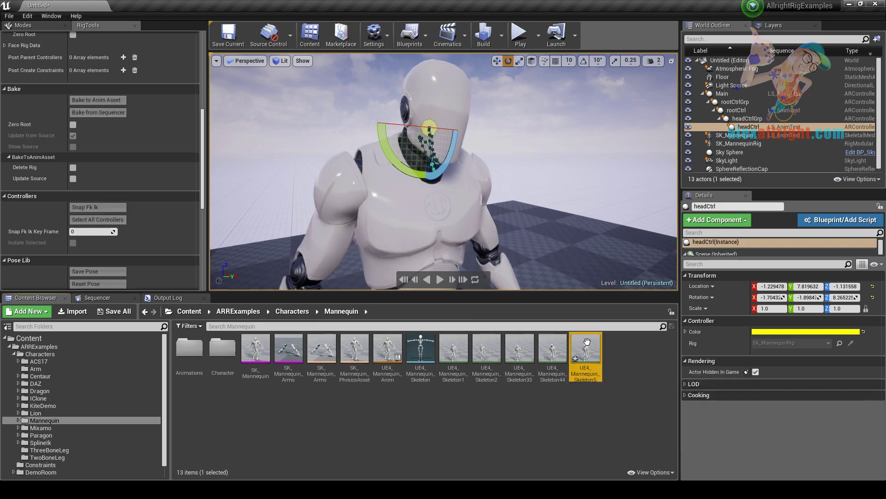
double_click(584, 357)
scroll(583, 243, up, 5)
right_drag(583, 243, 582, 229)
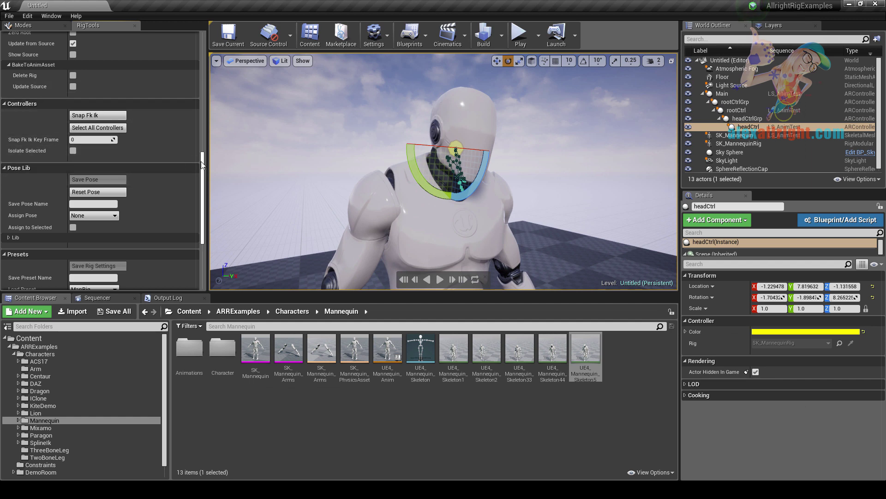
Step: Load the ManRig preset into the rig settings
scroll(196, 229, down, 5)
click(99, 140)
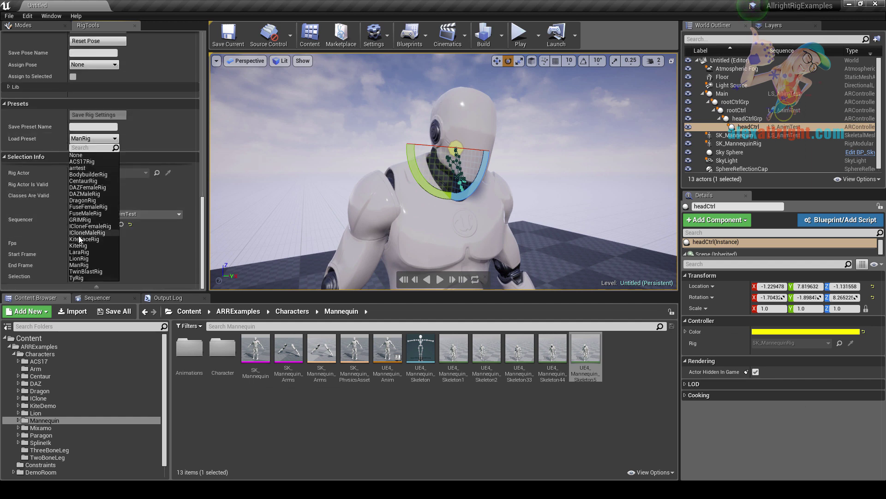
click(81, 265)
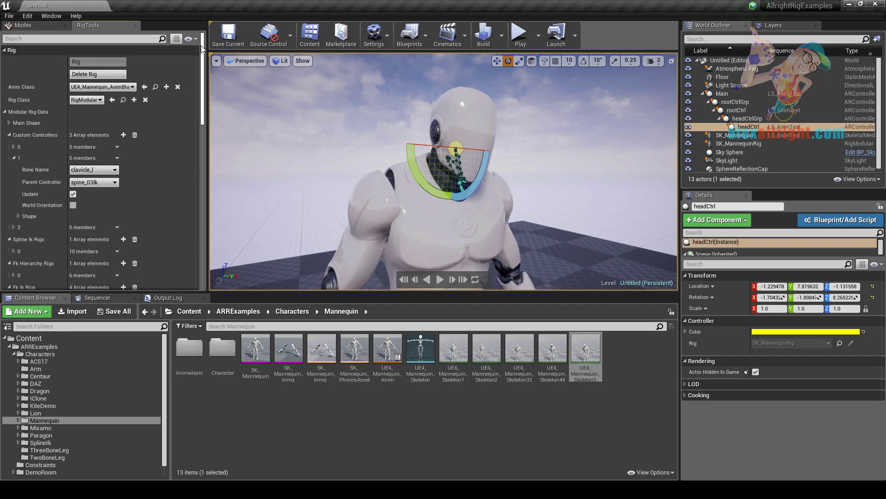
Step: Delete the current head rig together with its sequencer animation data, and rig SK_Mannequin with the loaded preset
click(103, 76)
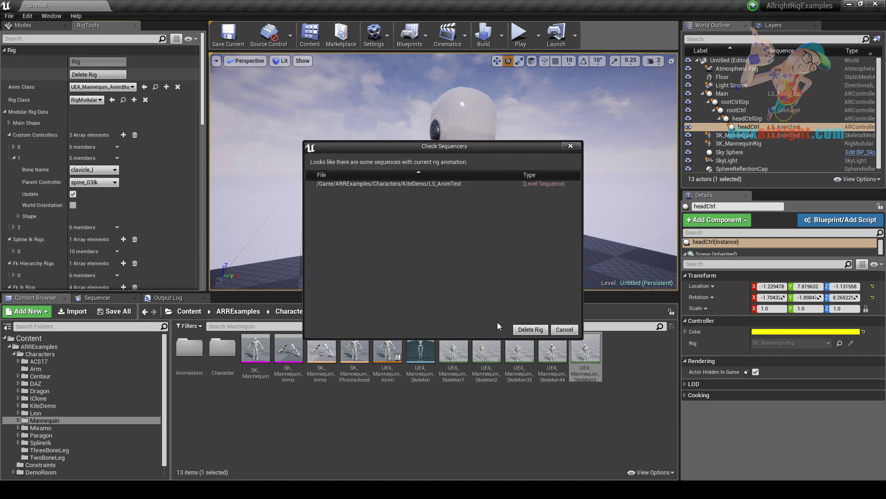
click(531, 329)
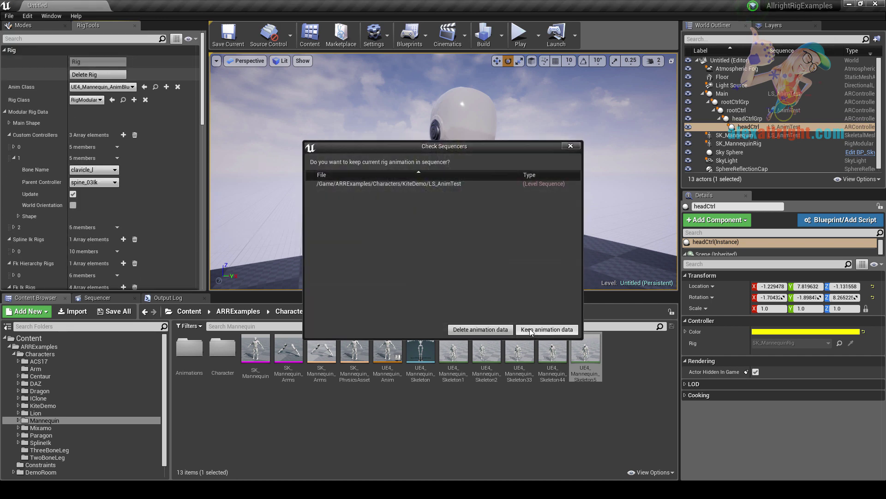
click(488, 331)
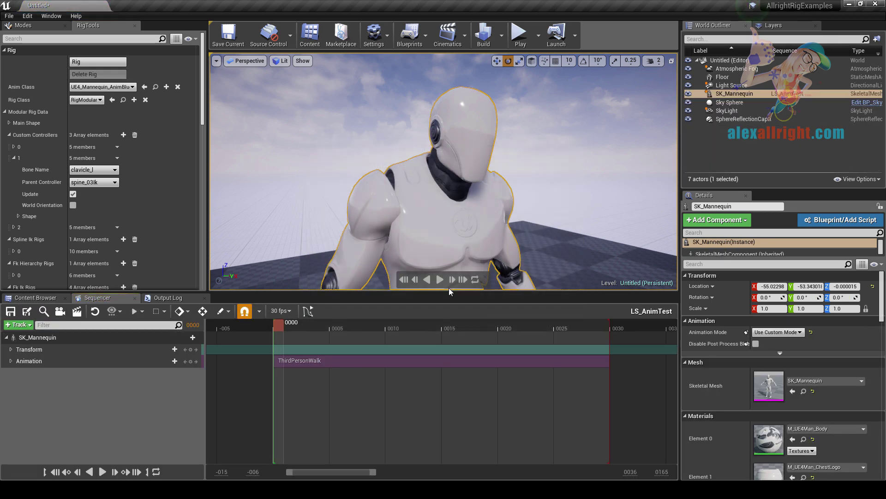
click(88, 63)
Step: Raise the left hand with Hand_LIk and set Fk Ik to 0.0 on Hand_LFkIk
click(565, 267)
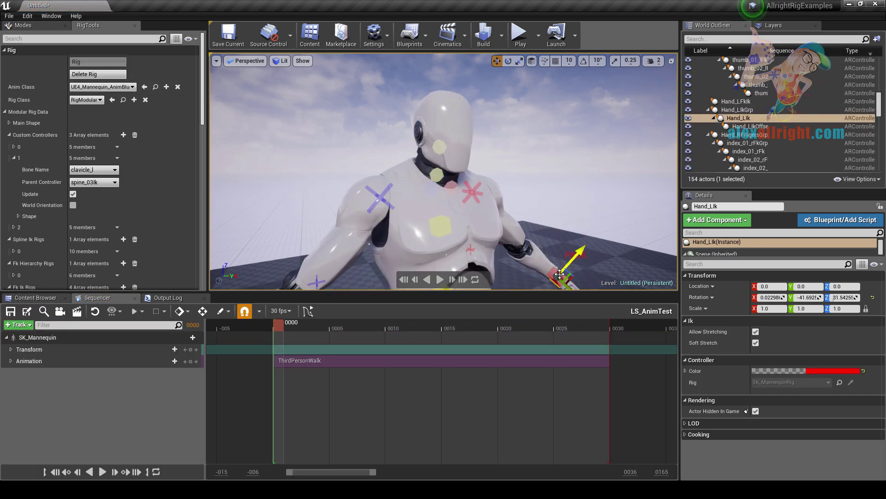
drag(559, 274, 572, 187)
click(585, 173)
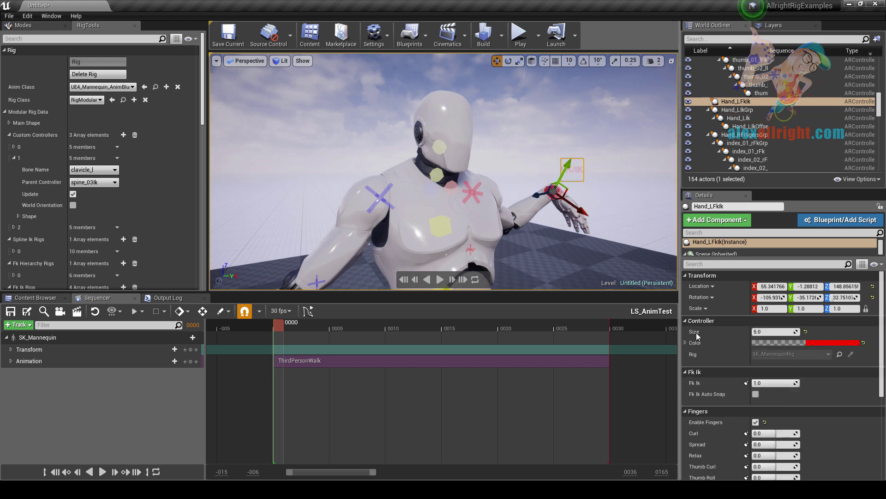
drag(784, 385, 757, 384)
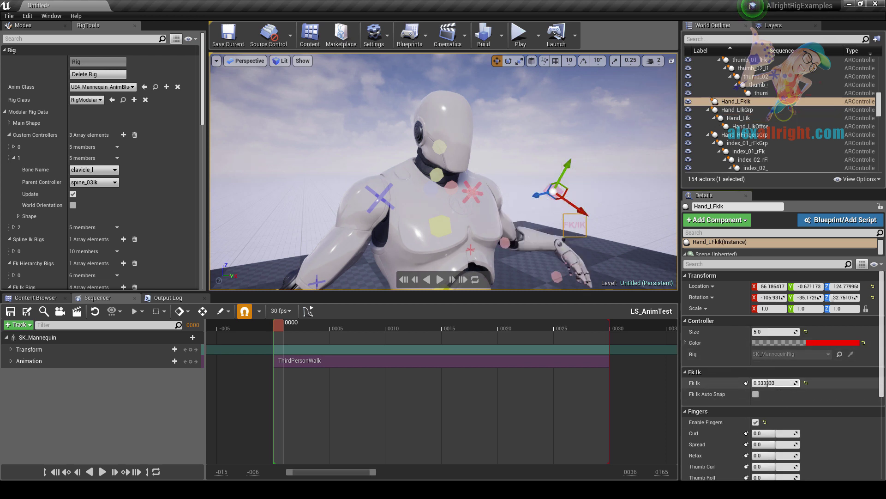
Step: Rotate the left forearm with lowerarm_lFk and set Fk Ik to 1.0 on Hand_LFkIk
click(505, 243)
key(e)
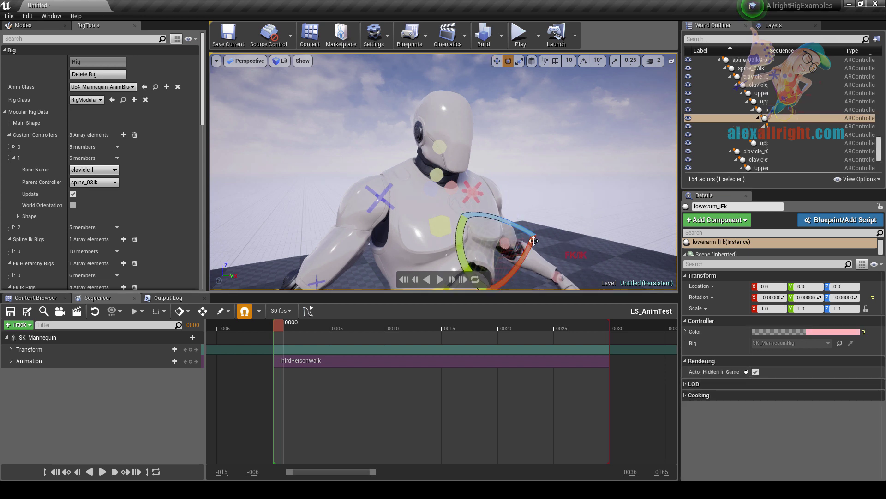
drag(517, 231, 589, 230)
click(588, 230)
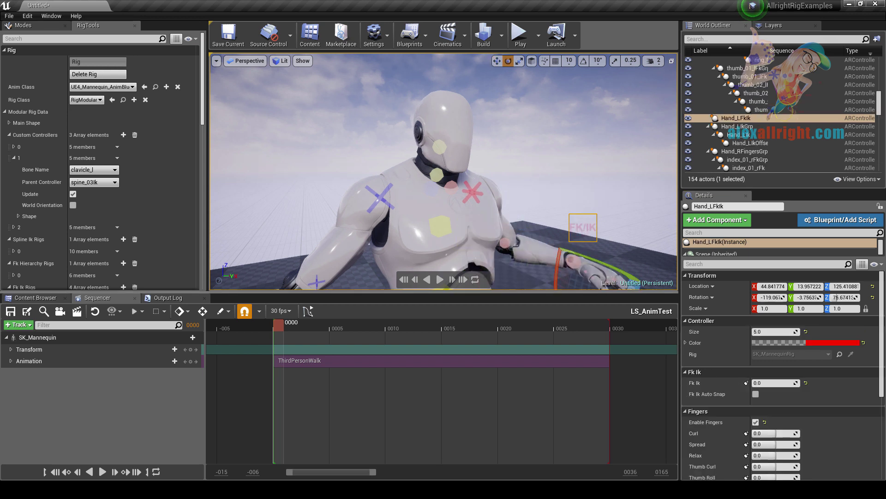
drag(769, 383, 799, 382)
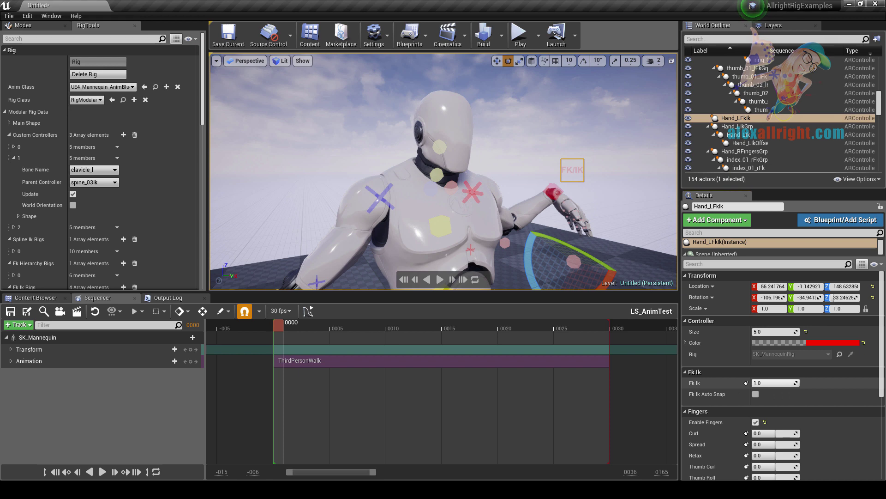
Step: Enable Fk Ik Auto Snap, rotate lowerarm_lFk with Fk Ik at 0.0, and set Fk Ik to 1.0 on Hand_LFkIk
alt+drag(564, 208, 471, 205)
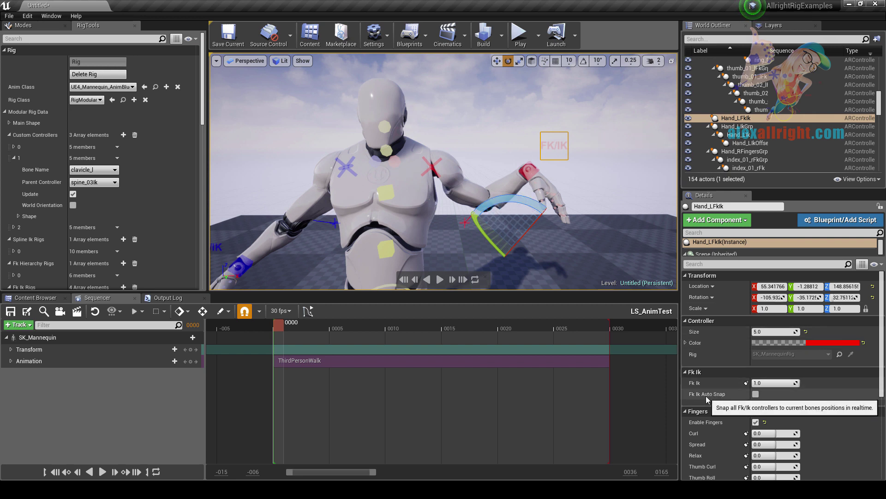
click(755, 395)
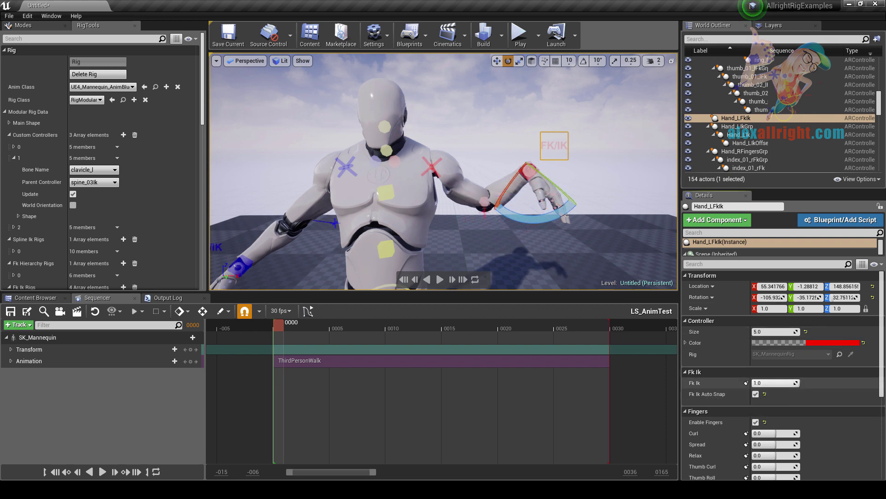
click(483, 204)
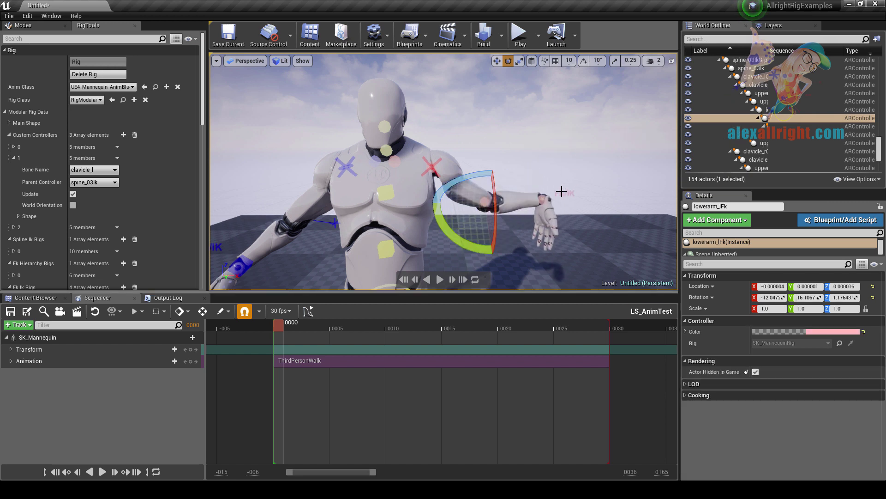
click(562, 191)
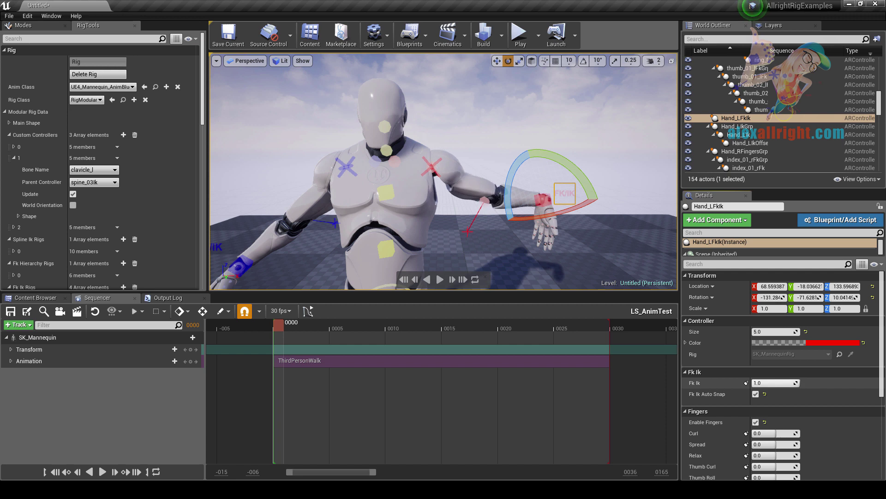
Step: Undo the last left-arm change and key Hand_LIk's transform at frame 0
drag(775, 383, 760, 383)
key(ctrl+z)
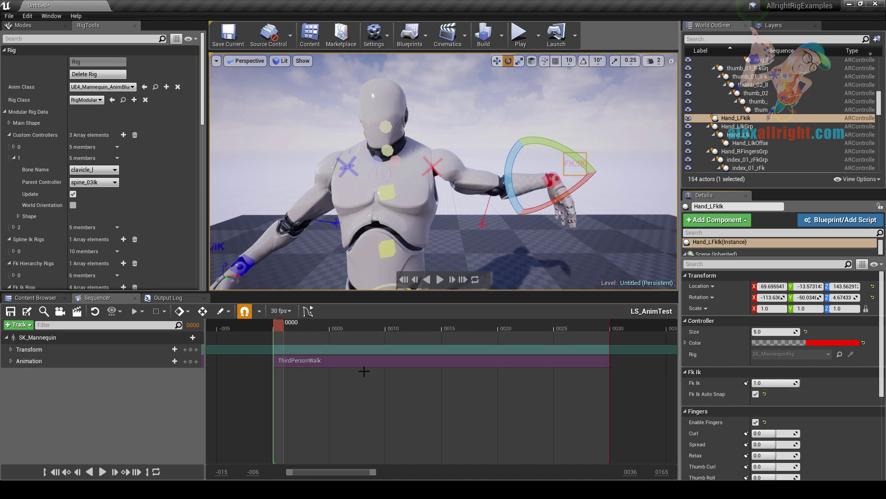
click(548, 180)
key(s)
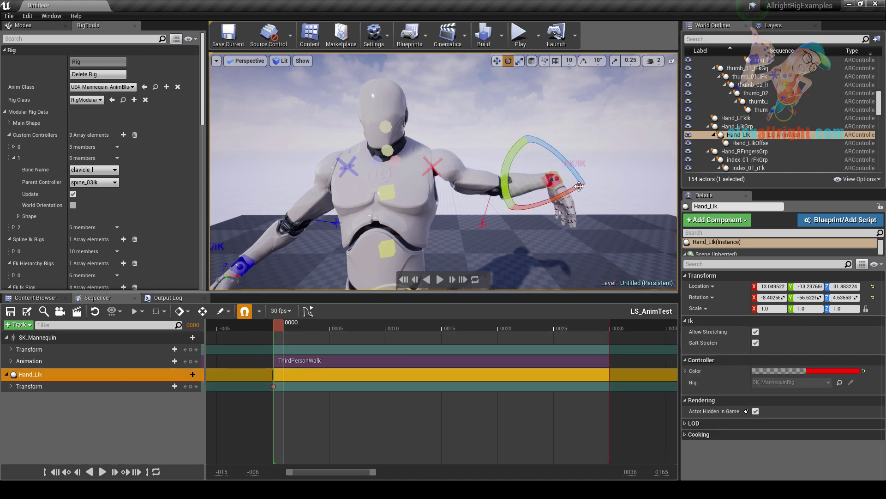
Step: Set Hand_LFkIk's Fk Ik to 0.0, key lowerarm_lFk's transform at frame 0 and raise the left forearm with it
click(581, 166)
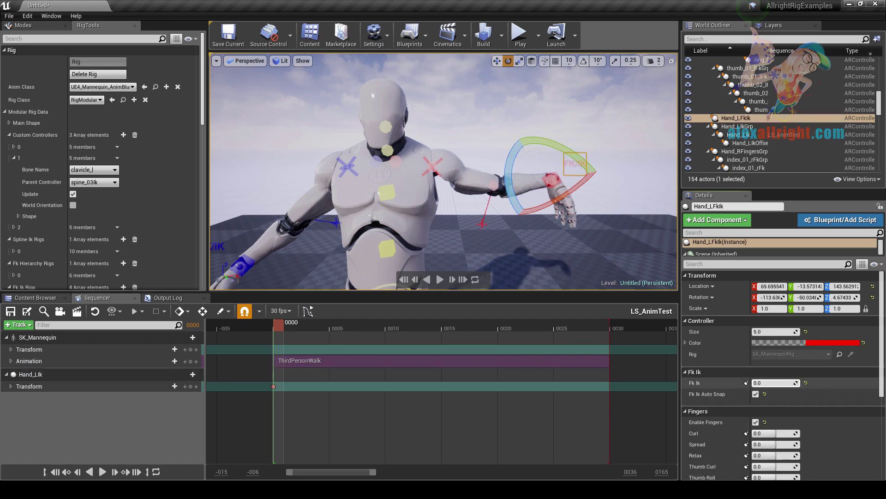
click(497, 186)
drag(501, 187, 538, 212)
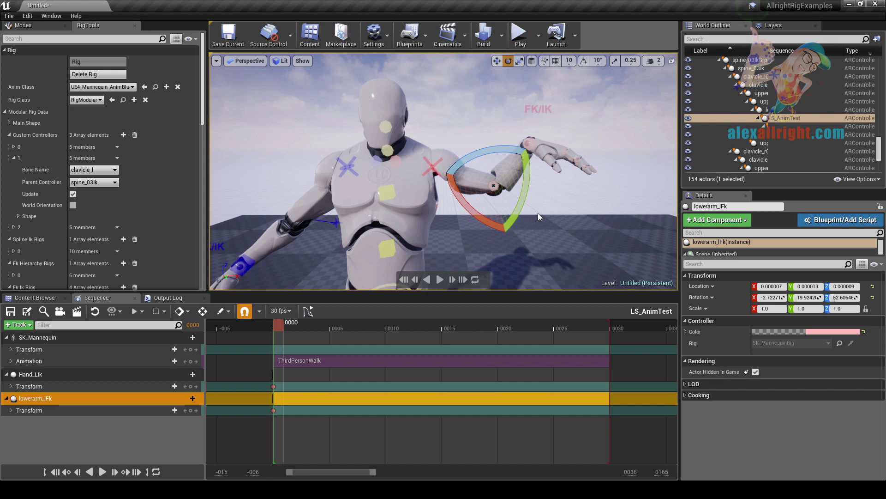
Step: Set Fk Ik to 1.0 on Hand_LFkIk, restore the keyed pose at frame 0 and set Fk Ik to 0.0
click(538, 108)
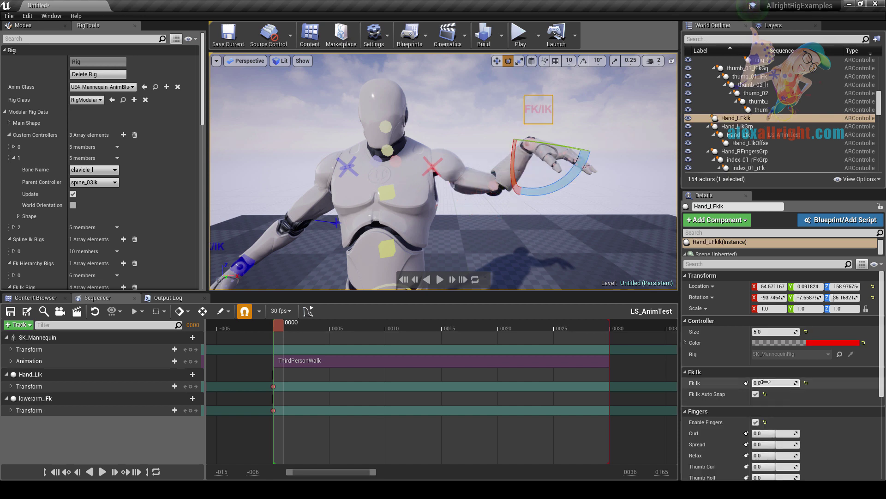
drag(767, 381, 794, 382)
click(278, 329)
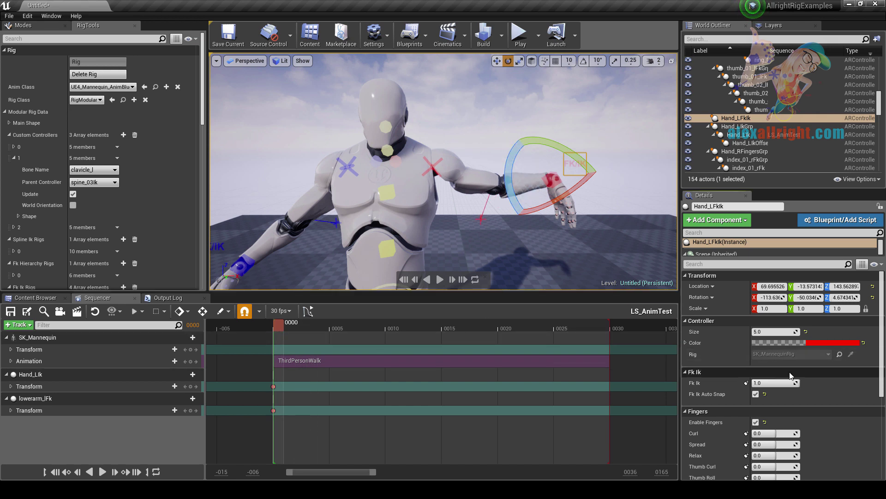
drag(790, 382, 737, 335)
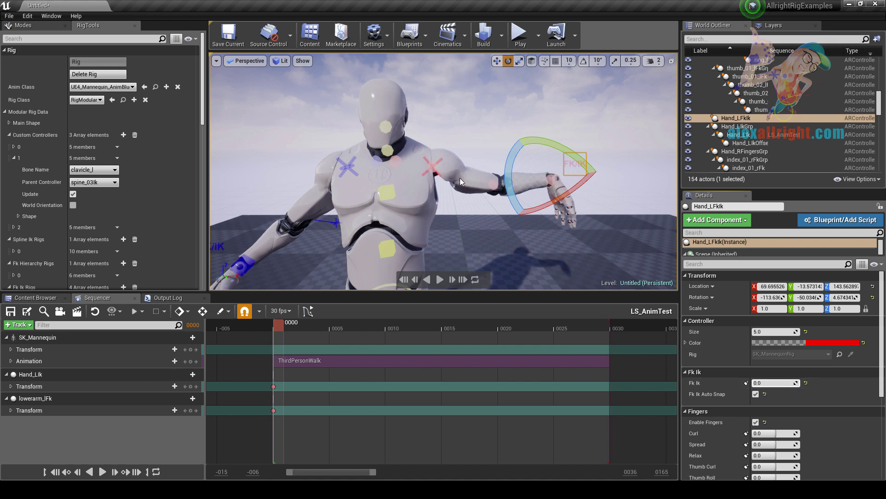
Step: Set Fk Ik to 1.0 on Hand_LFkIk and try lowering the left hand with Hand_LIk at frame 0
drag(764, 382, 784, 382)
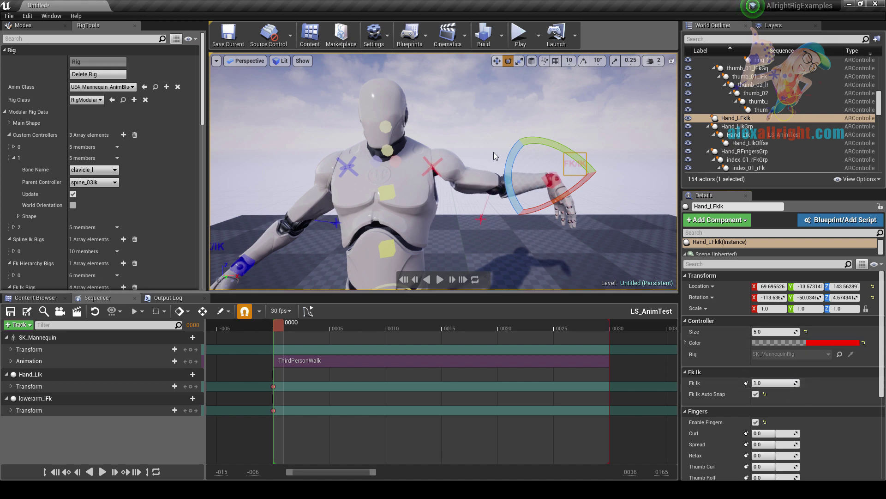
click(547, 177)
key(w)
drag(551, 179, 478, 244)
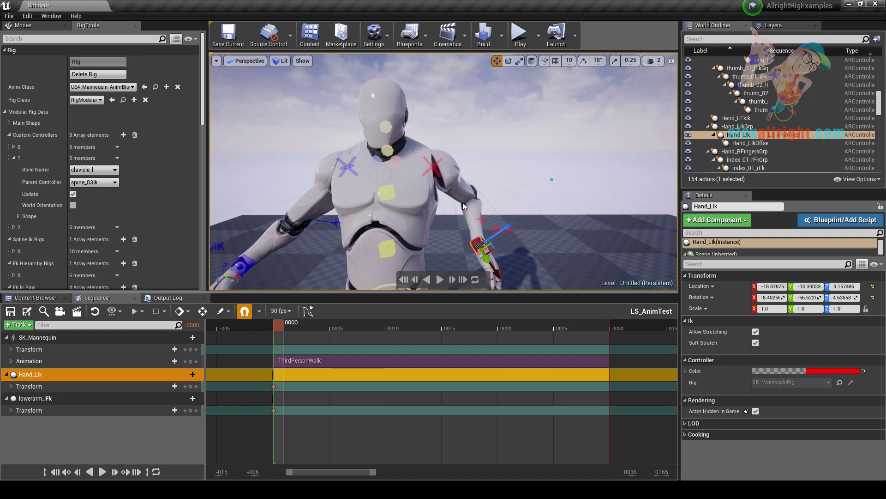
Step: Remove the lowerarm_lFk track from the sequence, and lower and key the left hand with Hand_LIk at frame 10
click(72, 397)
key(Delete)
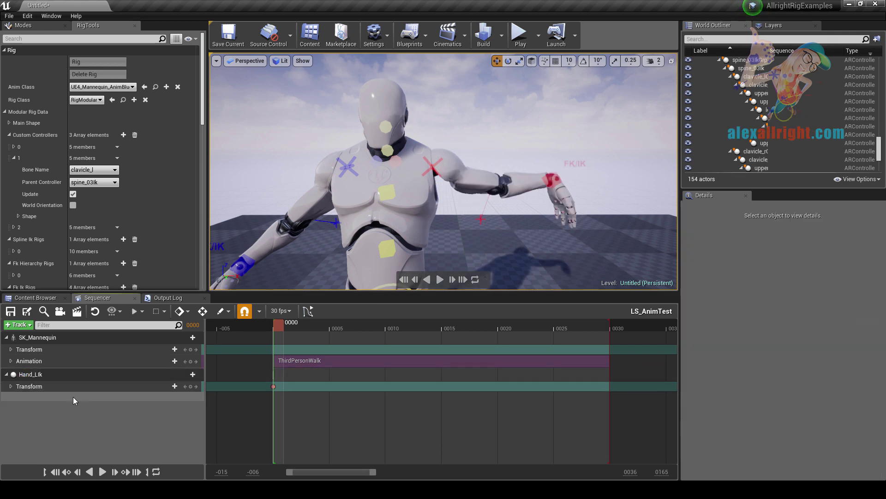
click(551, 179)
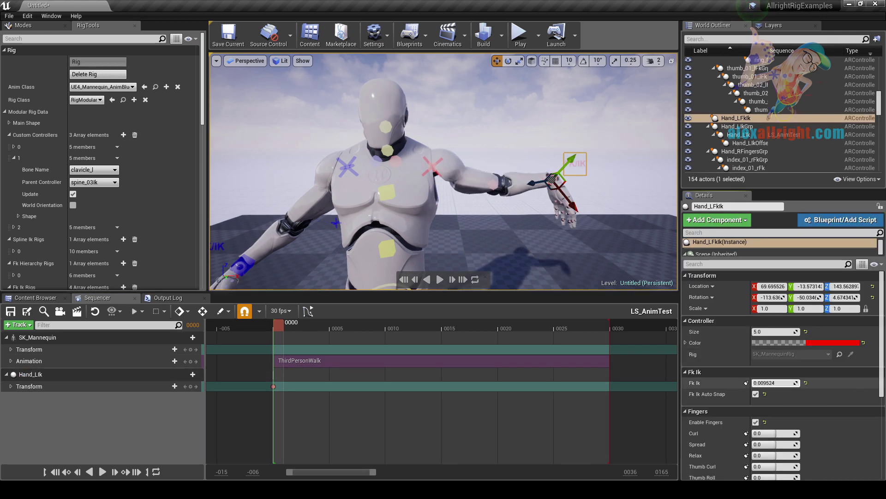
click(554, 179)
click(393, 324)
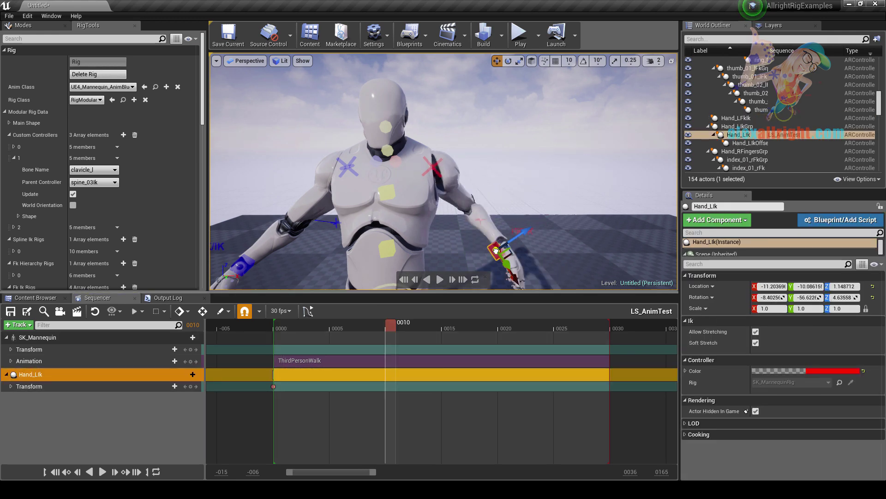
Step: Turn off Fk Ik Auto Snap on Hand_LFkIk and bring up the rig's Snap Fk Ik controller options
click(502, 249)
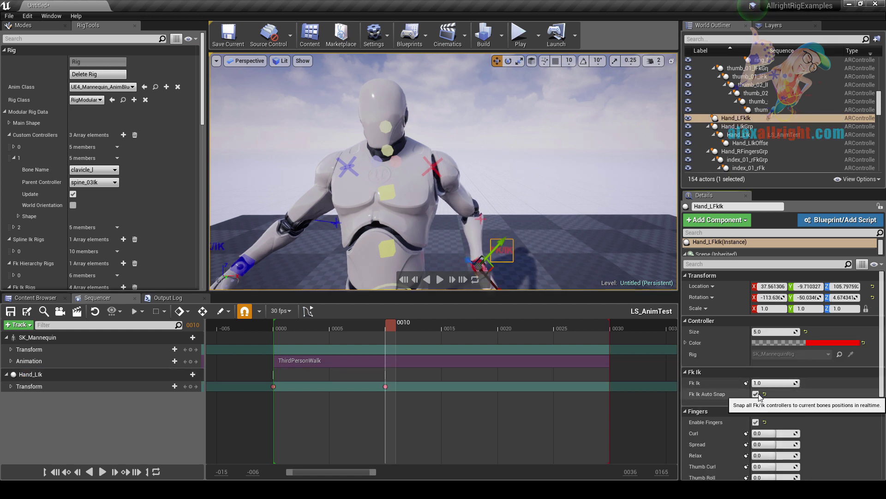
click(755, 394)
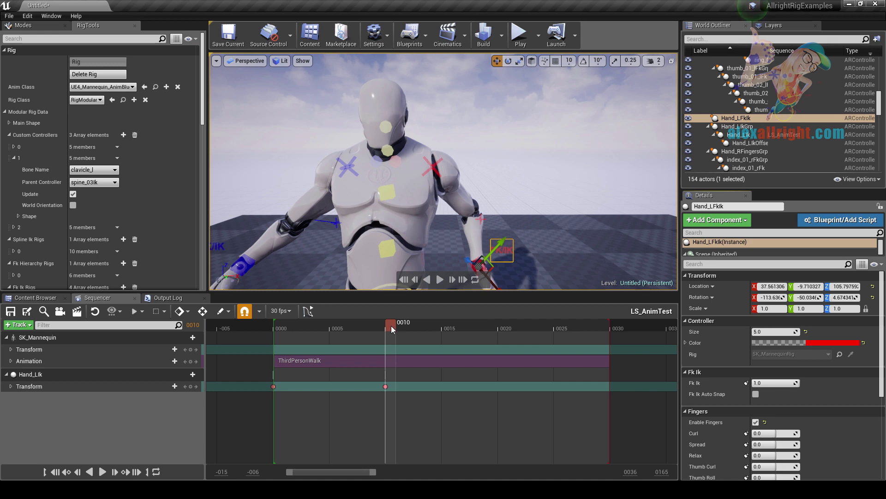
drag(206, 100, 206, 227)
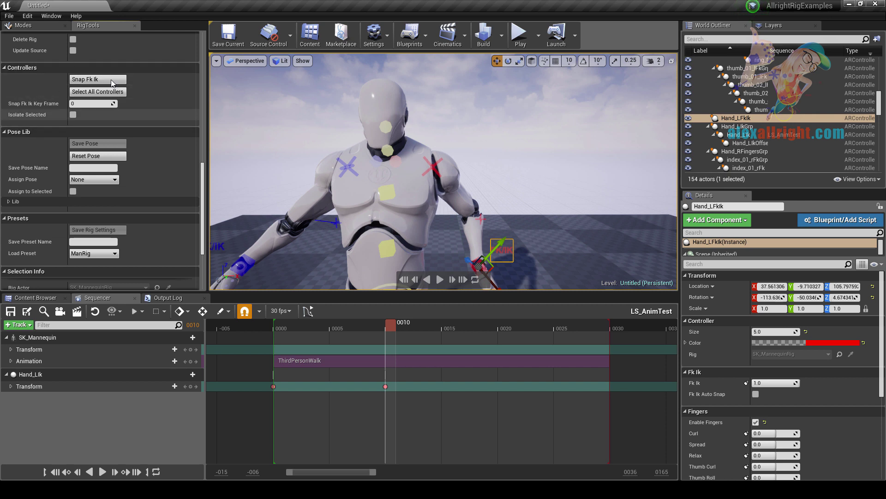
Step: At frame 20, set Fk Ik to 0.0 on Hand_LFkIk and raise and key the left forearm with lowerarm_lFk
click(501, 328)
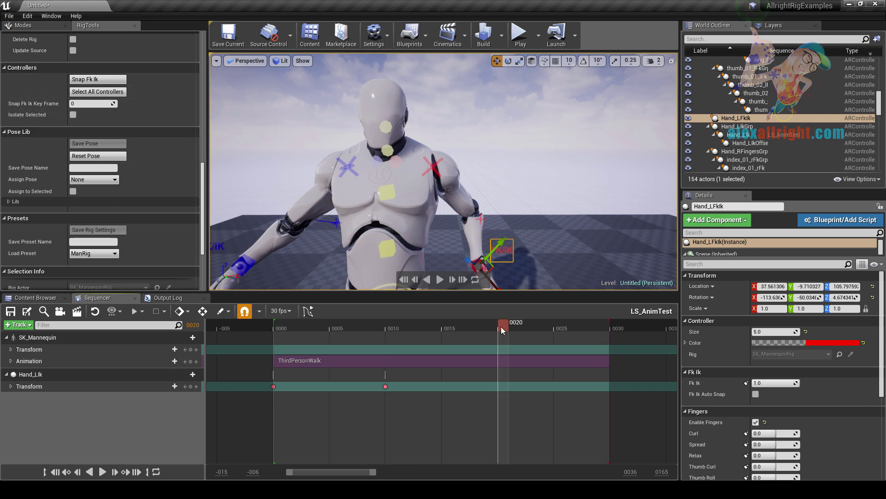
drag(785, 385, 755, 385)
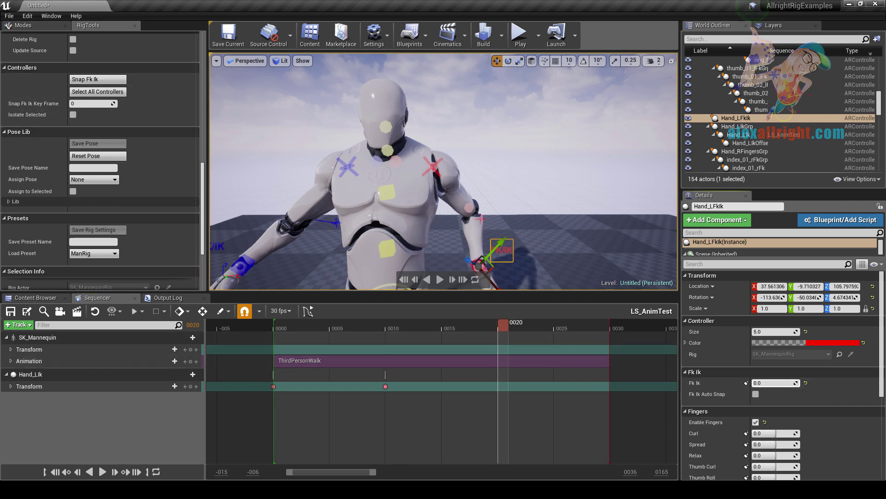
click(471, 210)
key(e)
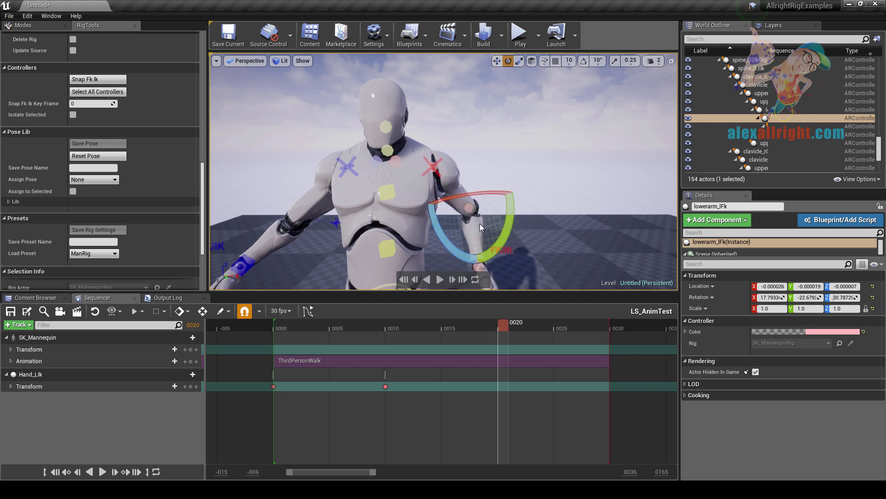
drag(507, 210, 471, 140)
Step: Pose and key the left arm with upperarm_lFk at frame 20 and with both upperarm_lFk and lowerarm_lFk at frame 30
click(425, 166)
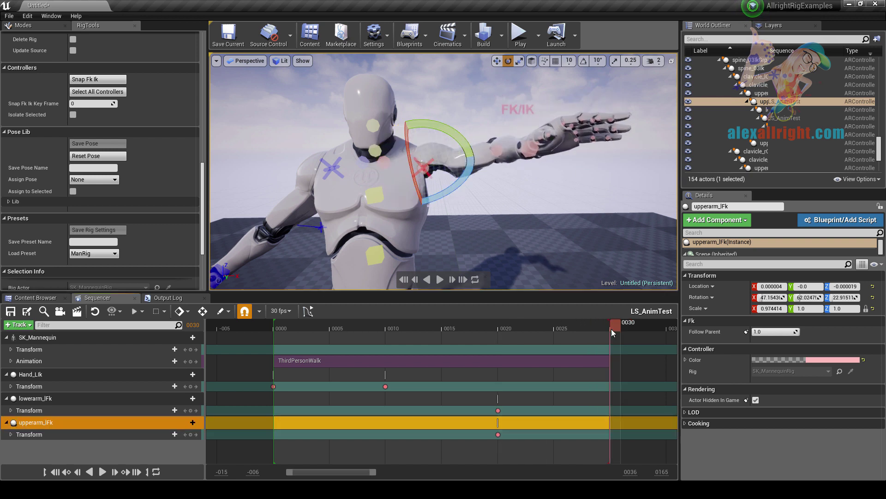
drag(457, 178, 481, 181)
click(467, 162)
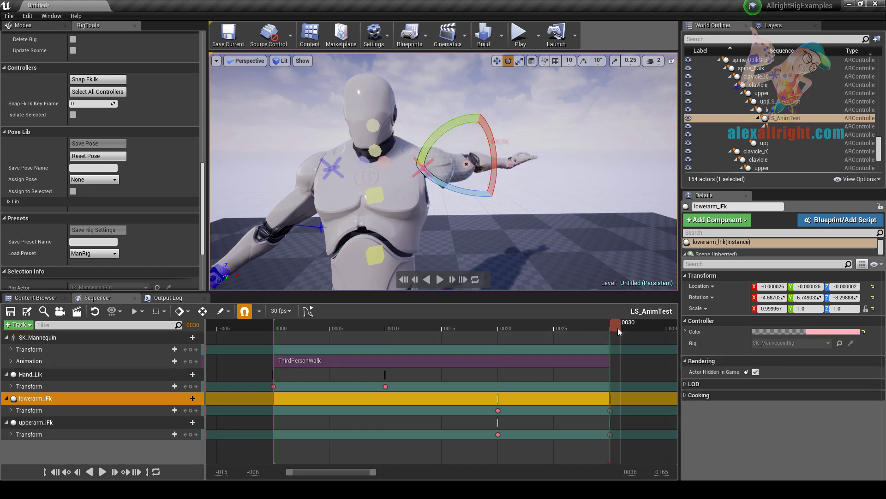
Step: Set Fk Ik to 1.0 on Hand_LFkIk and key that value at frame 10
drag(618, 328, 500, 339)
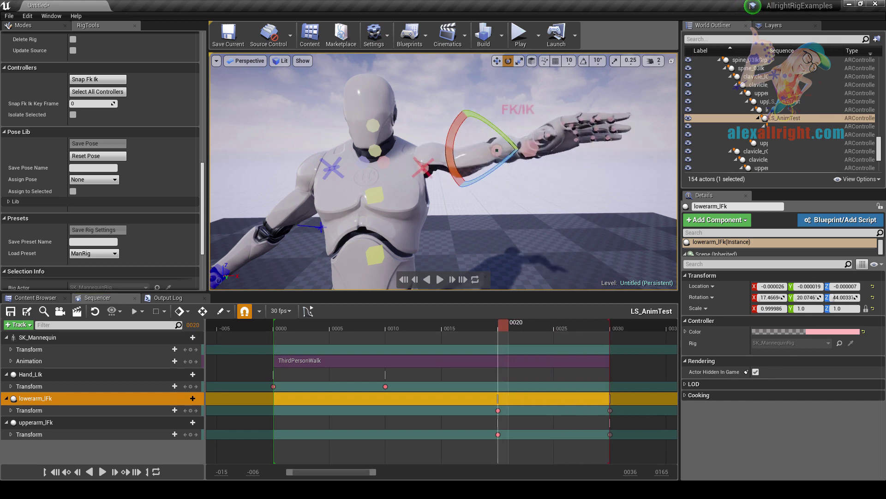
click(518, 110)
drag(773, 384, 800, 384)
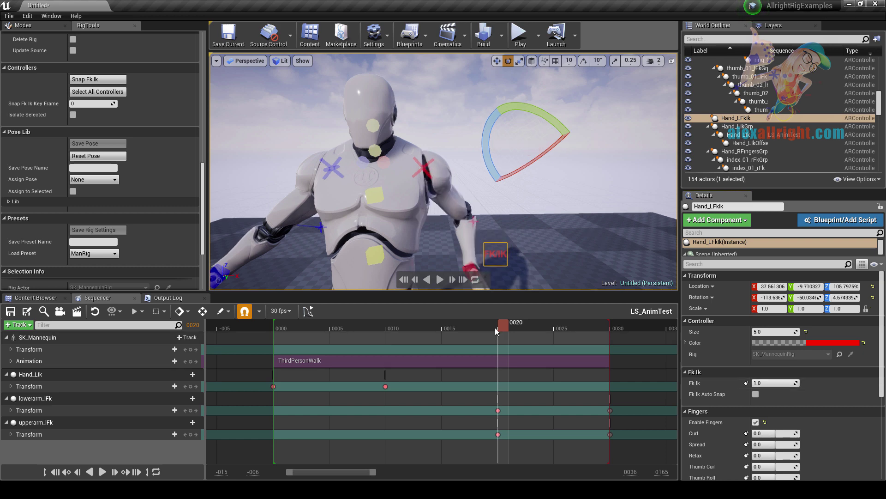
drag(495, 327, 386, 329)
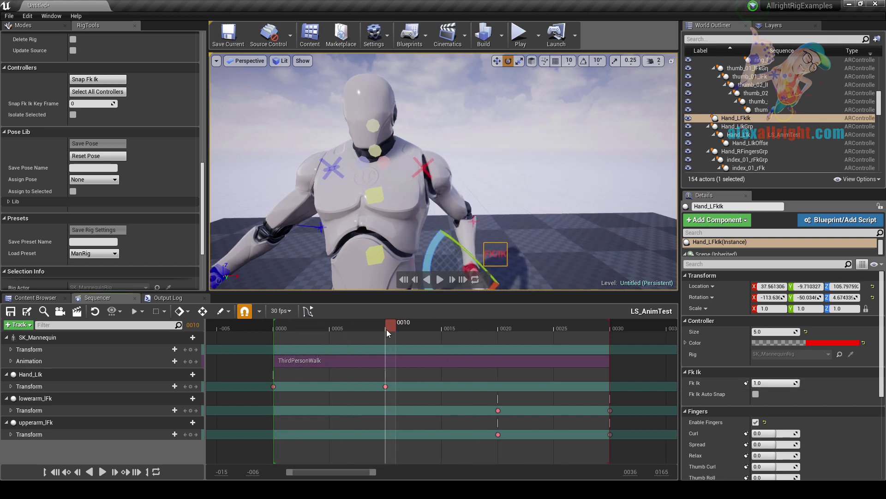
click(747, 383)
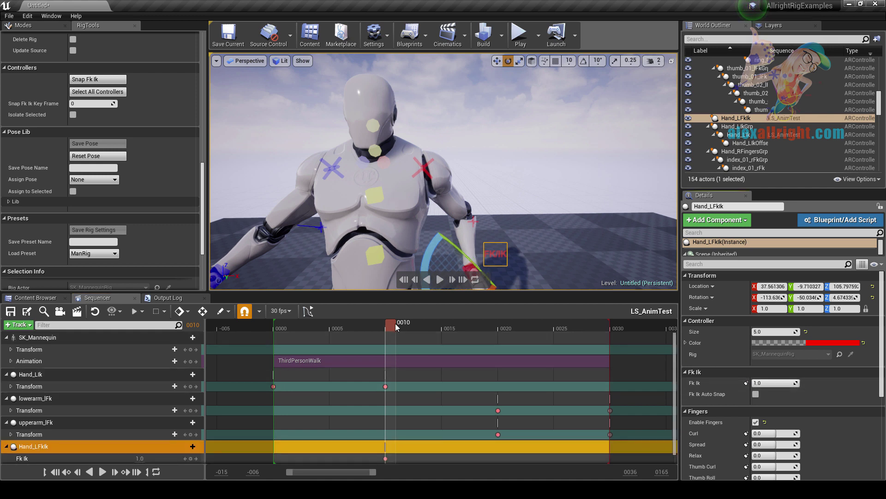
Step: At frame 20, set and key Fk Ik at 0.0 on Hand_LFkIk and scrub through the IK-to-FK transition
drag(386, 329, 501, 332)
drag(784, 384, 778, 384)
click(748, 384)
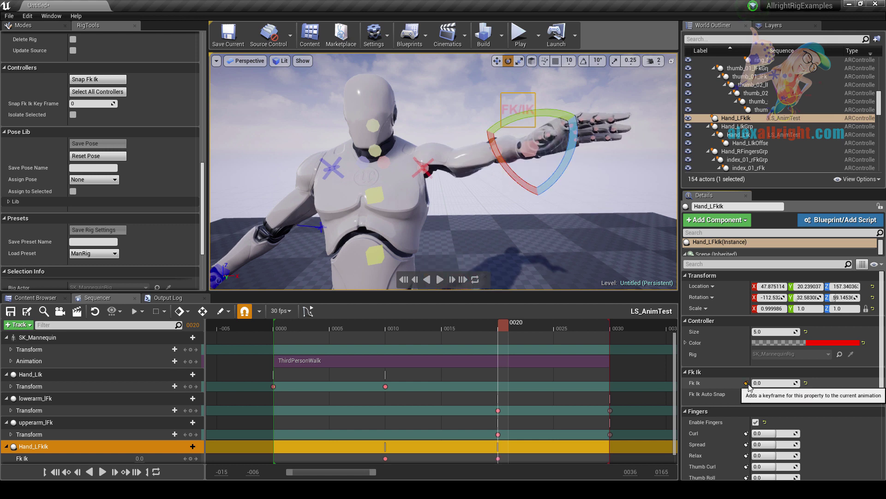
drag(473, 328, 505, 329)
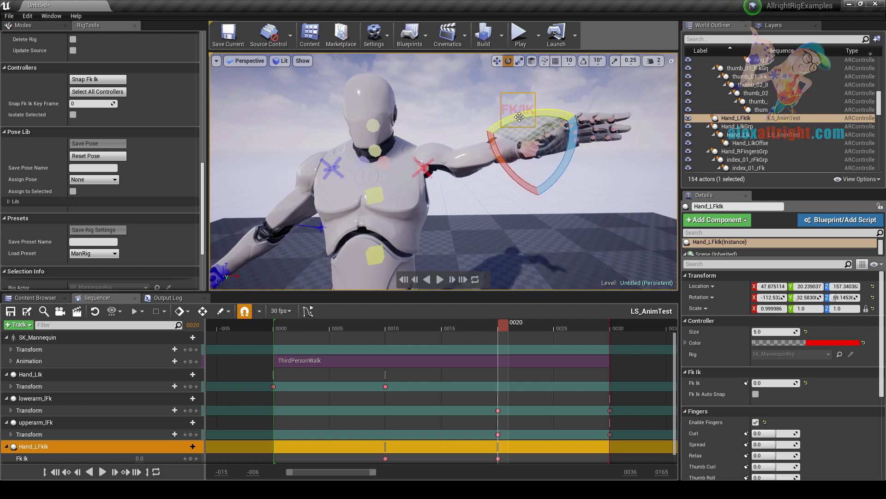
Step: Set the Snap Fk Ik Key Frame to 20 and snap the left arm's FK/IK controllers to the current bones
click(82, 104)
text(20)
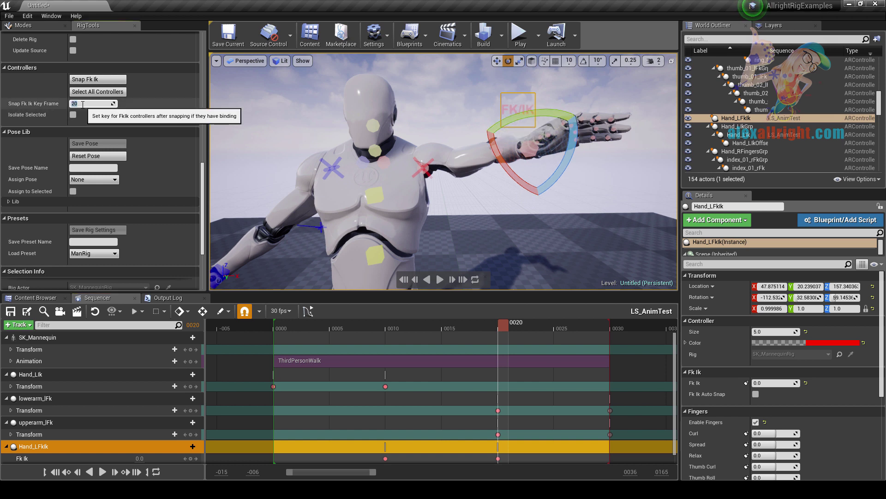
key(Return)
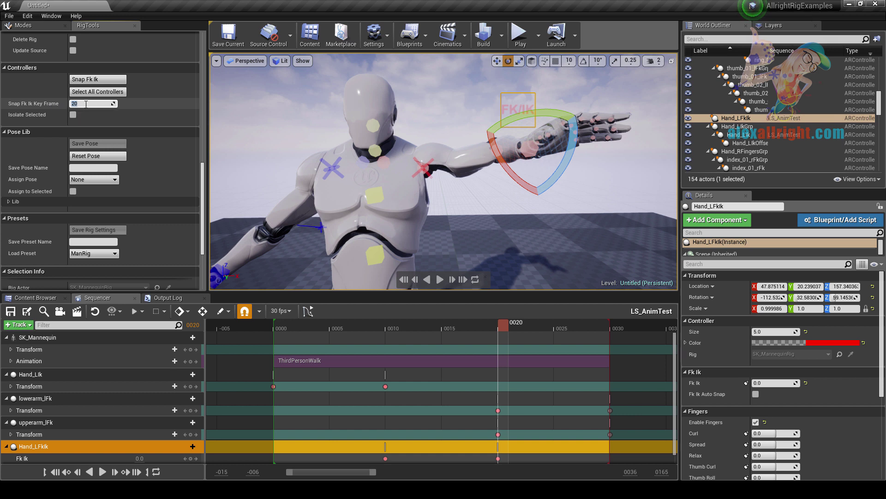
click(92, 80)
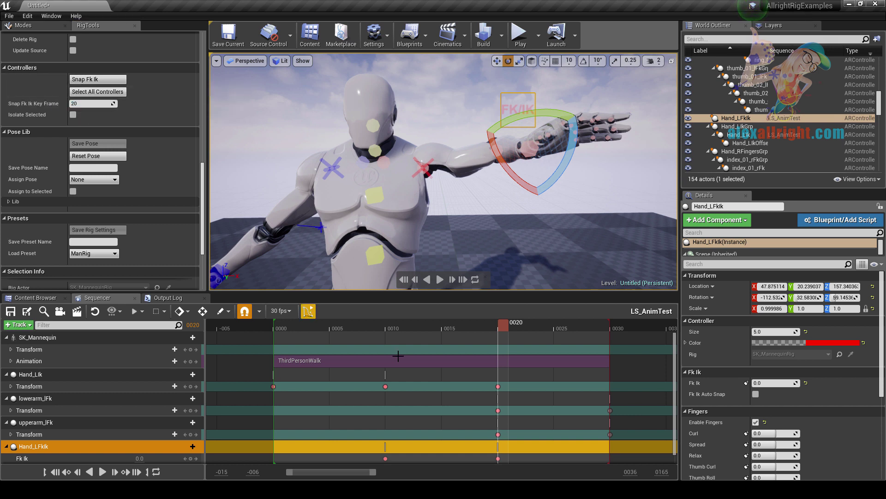
Step: Temporarily set Fk Ik to 1.0 at frame 20 to check the snapped Hand_LIk, and scrub through the transition again
click(498, 387)
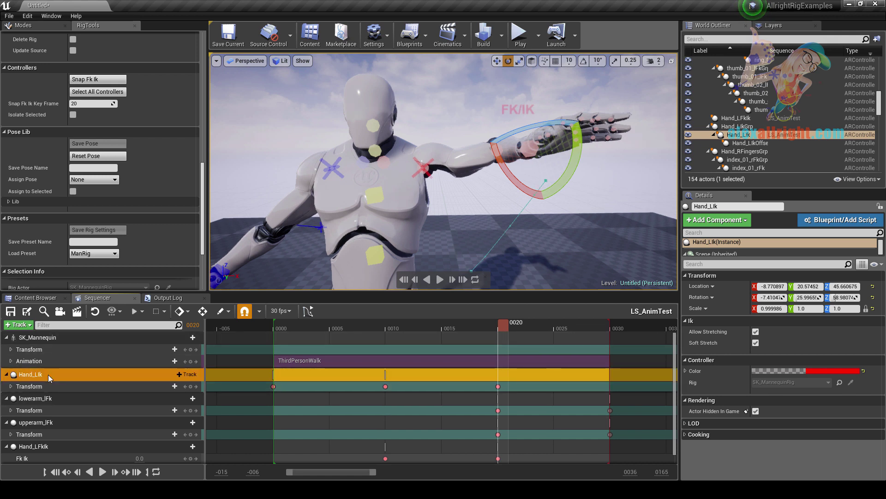
click(518, 109)
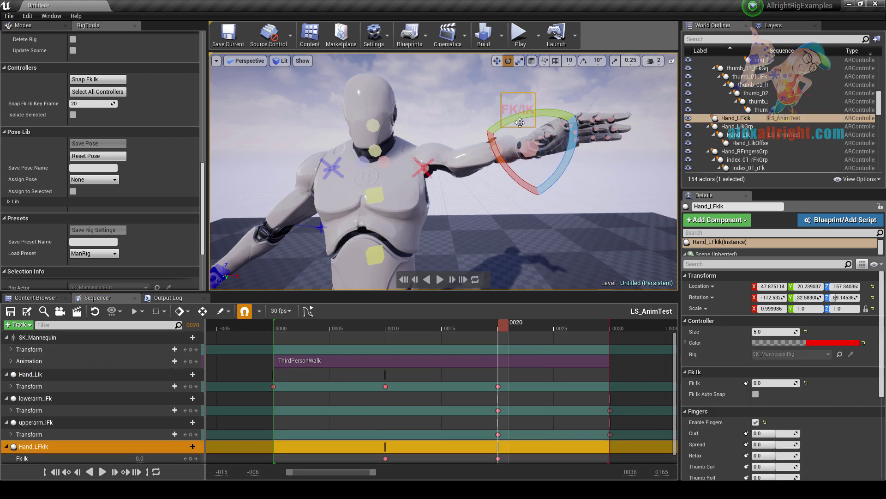
drag(768, 383, 778, 383)
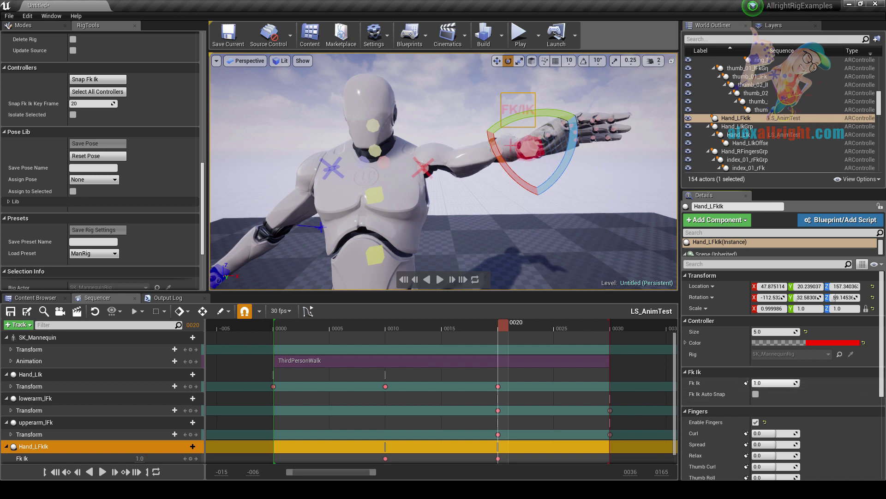
click(400, 375)
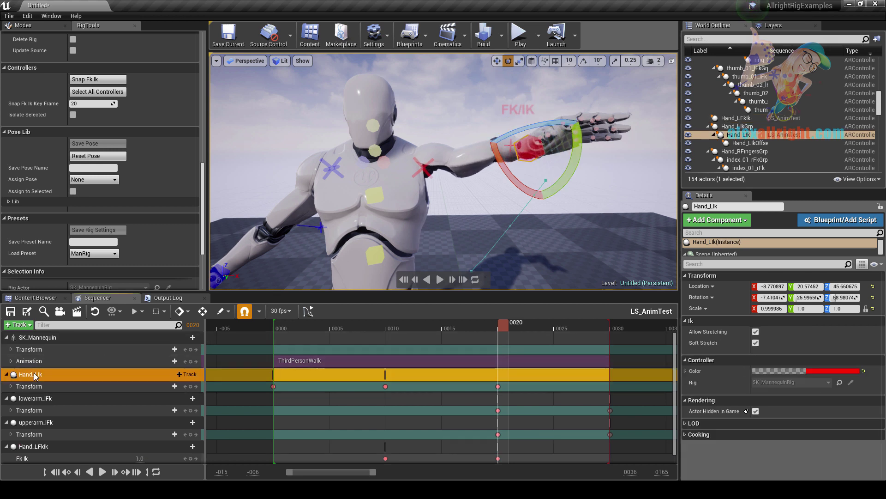
drag(450, 328, 502, 339)
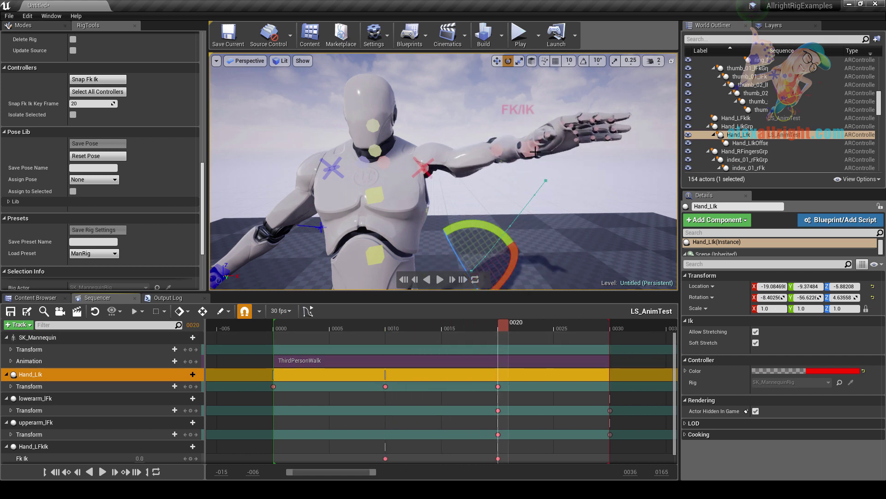
Step: Frame the whole mannequin and select all of its rig controllers, starting from the chest controller spine_03Ik
click(518, 109)
alt+drag(518, 110, 545, 134)
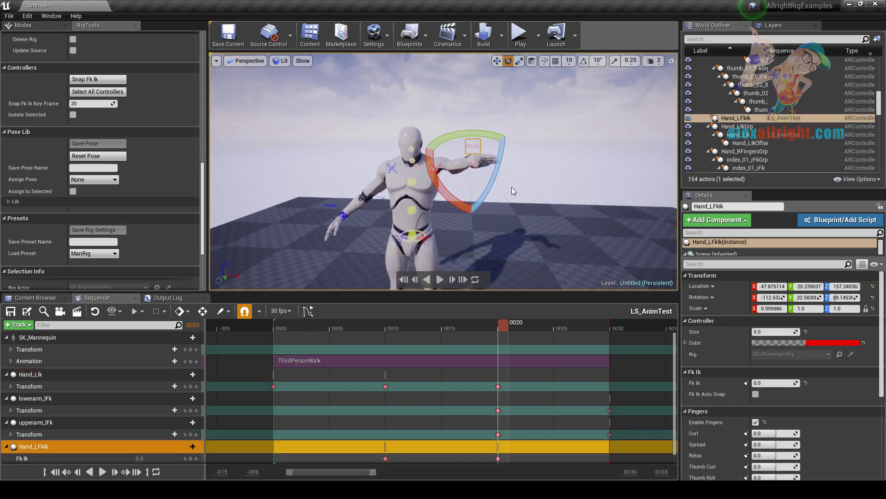
right_drag(512, 191, 512, 220)
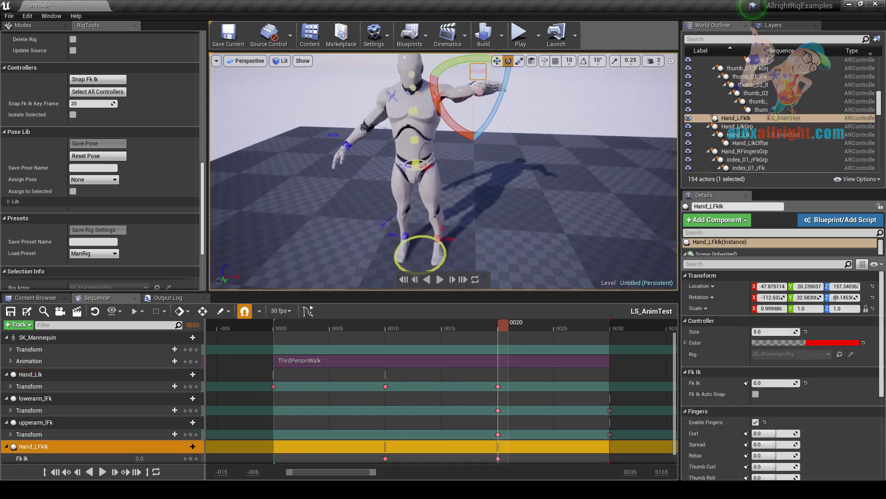
click(412, 110)
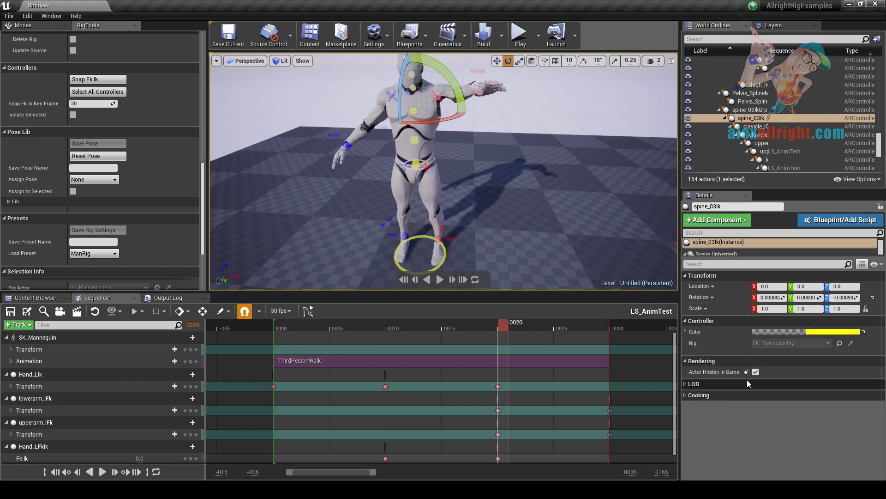
click(88, 93)
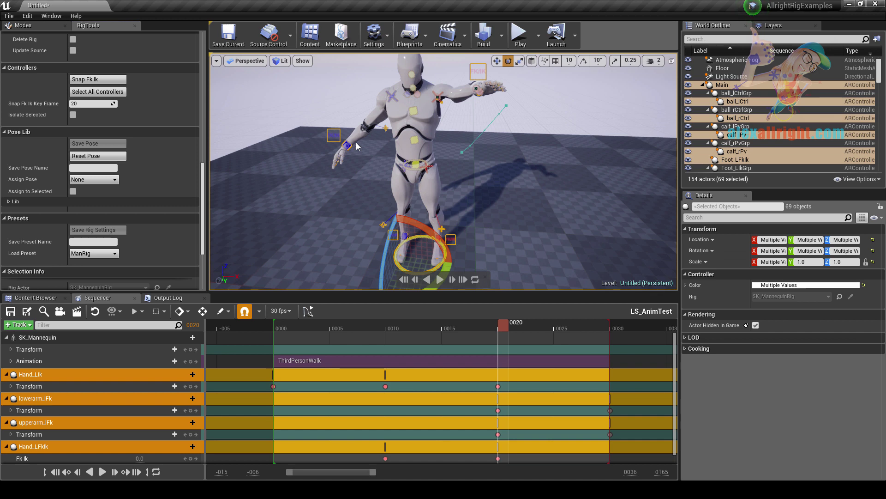
right_drag(356, 144, 360, 145)
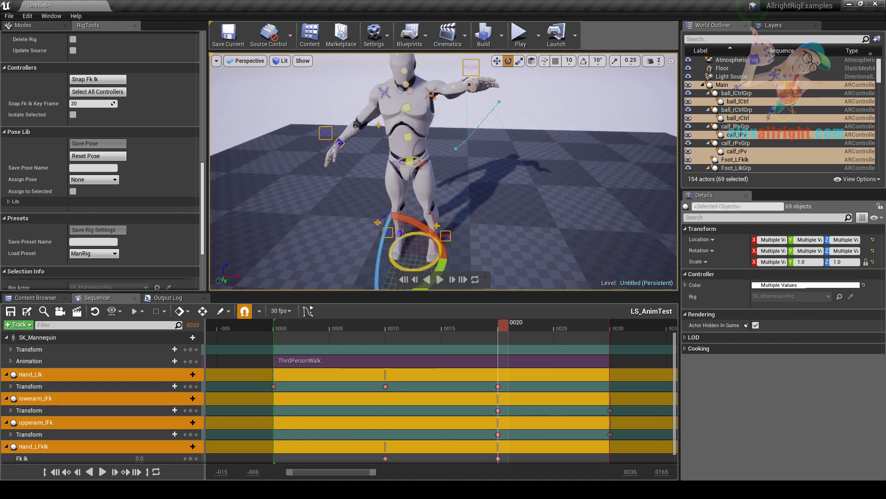
Step: Turn off Actor Hidden In Game for all of the rig's controllers, and check the controllers in play mode before and after the change
key(alt+p)
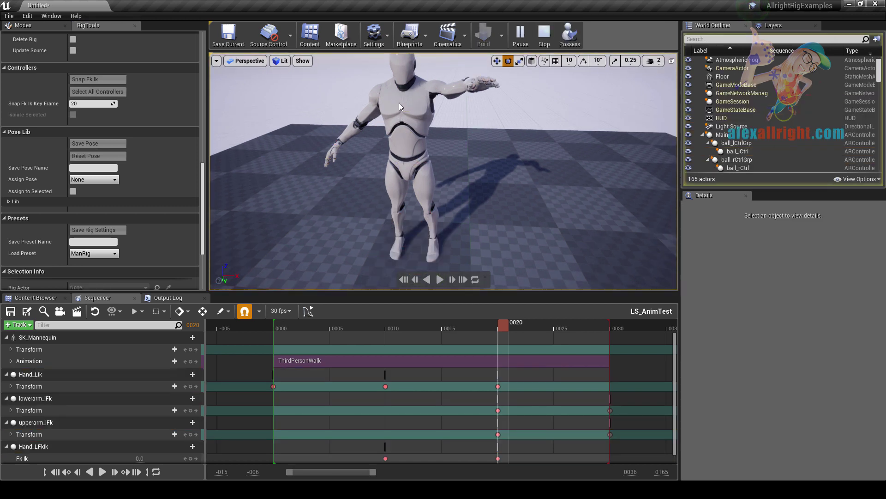
key(Escape)
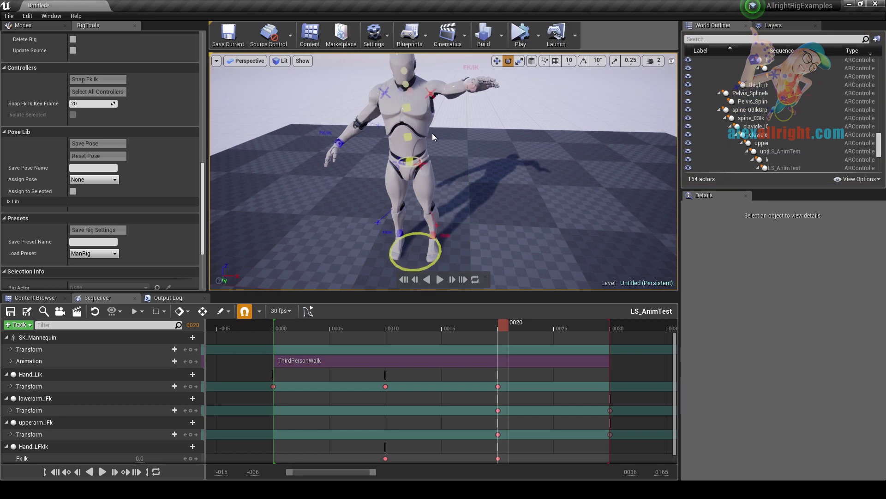
click(408, 110)
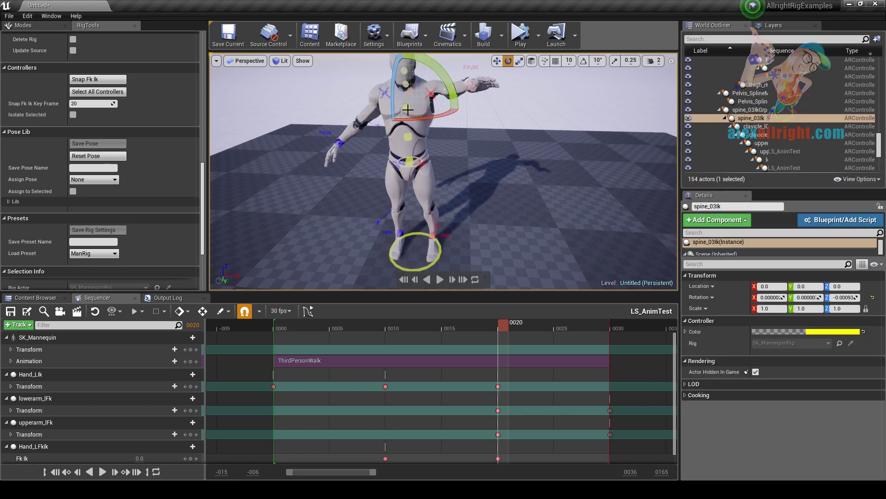
click(82, 95)
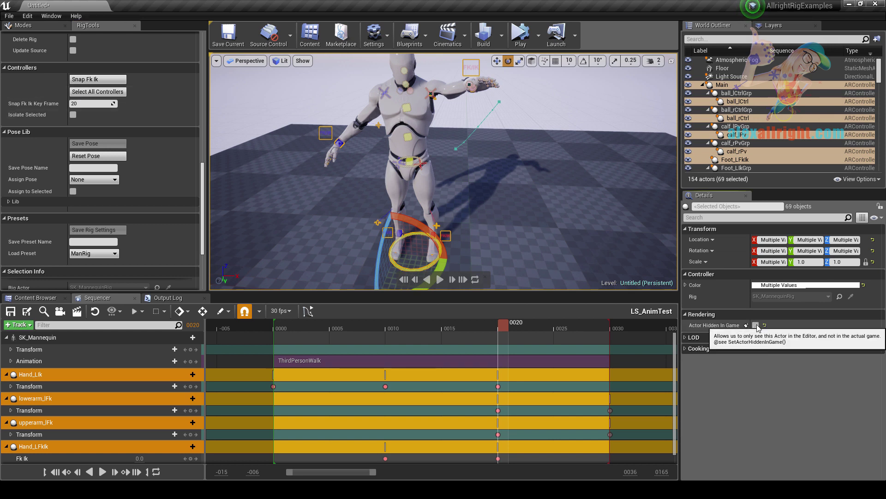
click(532, 118)
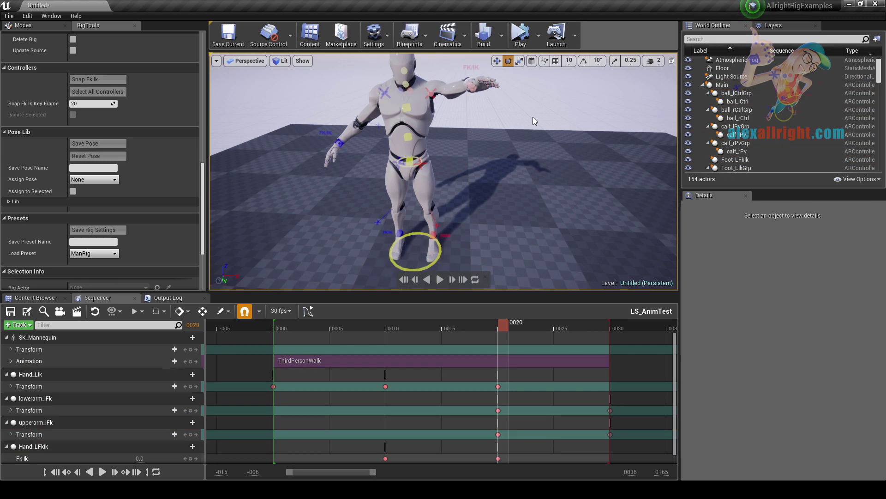
key(alt+p)
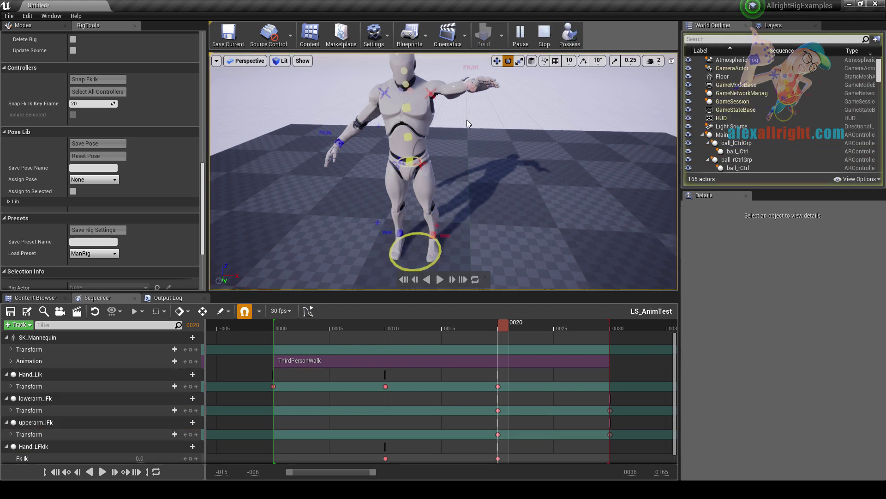
click(544, 36)
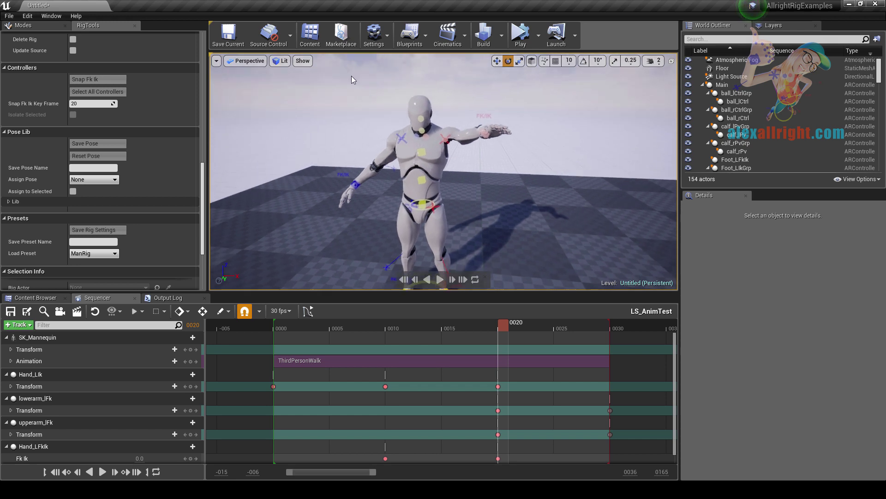
Step: Isolate the right arm's controllers with Isolate Selected, select the head controller headFk, and turn the isolation off again
ctrl+alt+drag(351, 80, 439, 183)
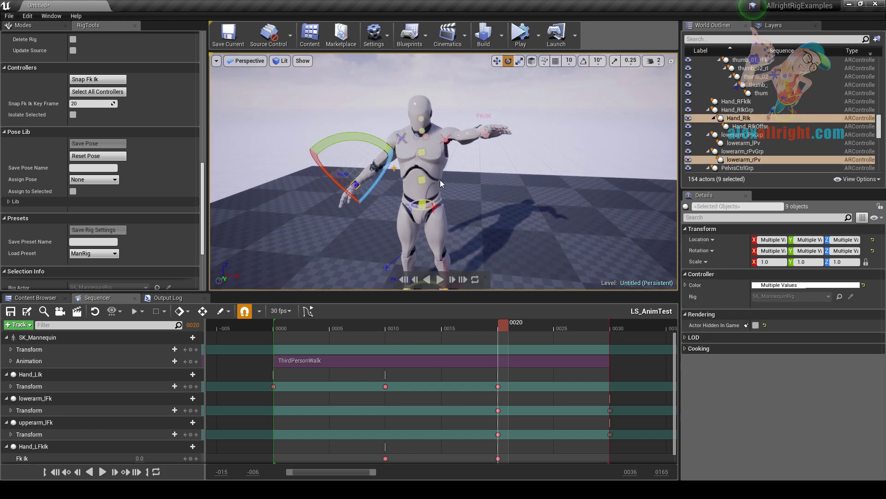
click(74, 115)
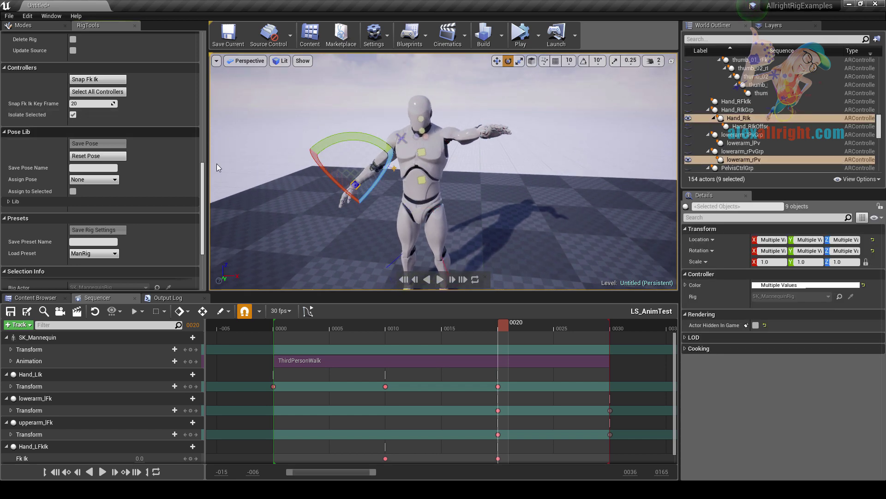
mouse_move(467, 164)
right_down()
mouse_move(462, 159)
mouse_move(466, 164)
right_up()
key(w)
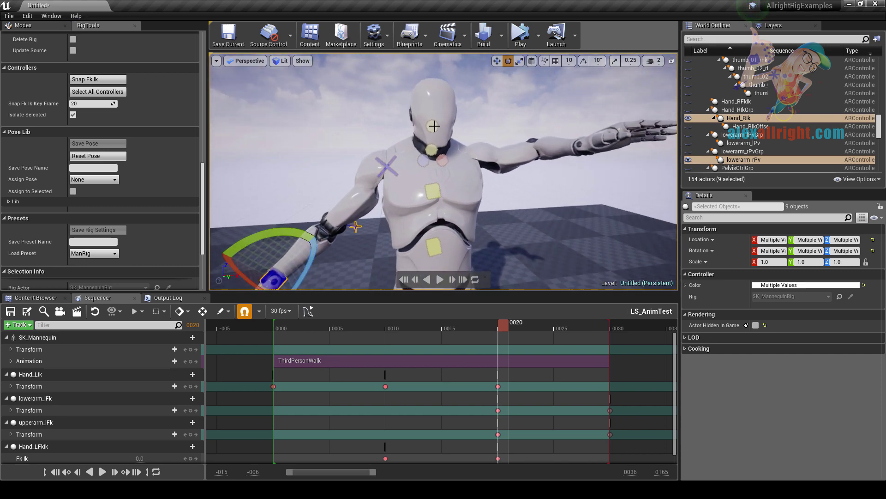
click(434, 126)
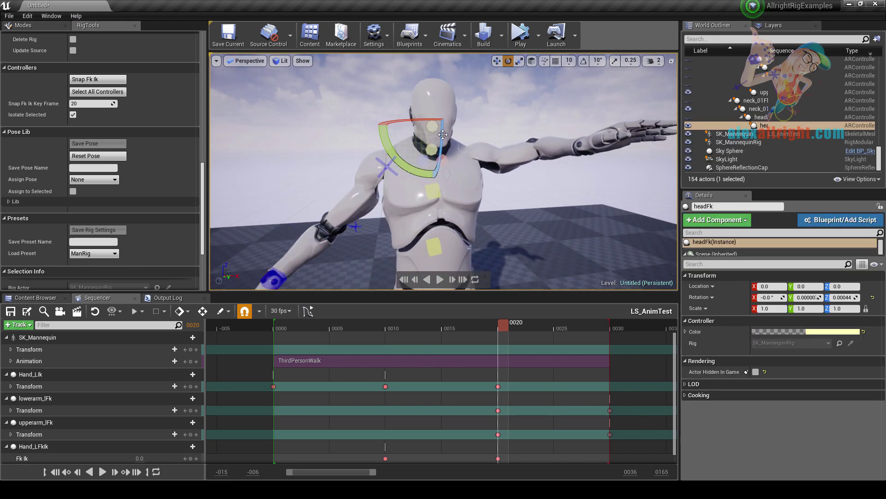
click(73, 115)
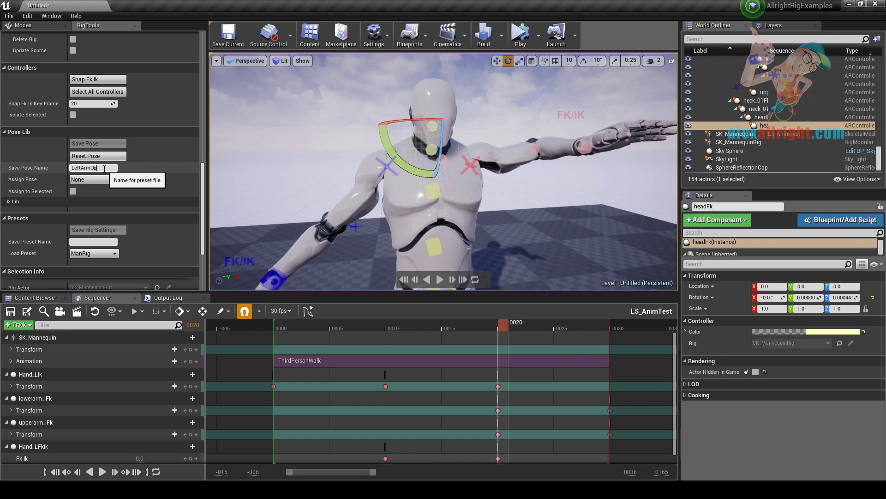
Step: Save the current pose to the pose library as LeftArmUp, and test it by resetting the rig and assigning LeftArmUp
key(Return)
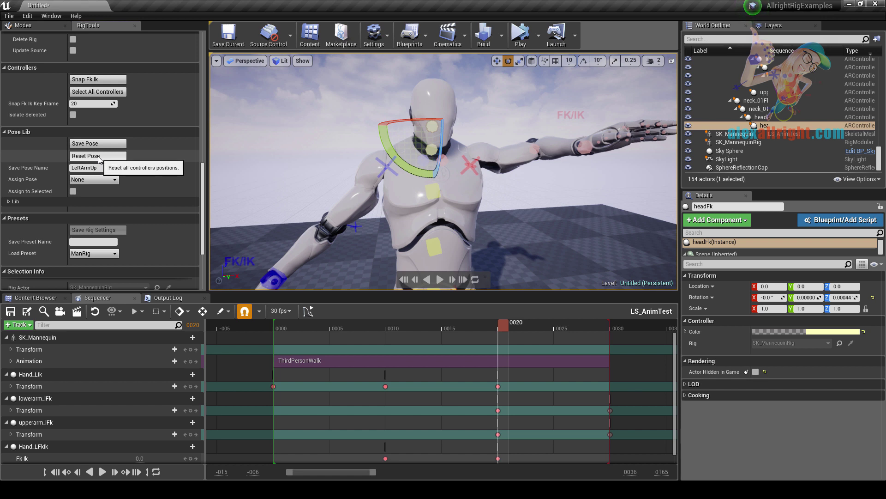
click(99, 157)
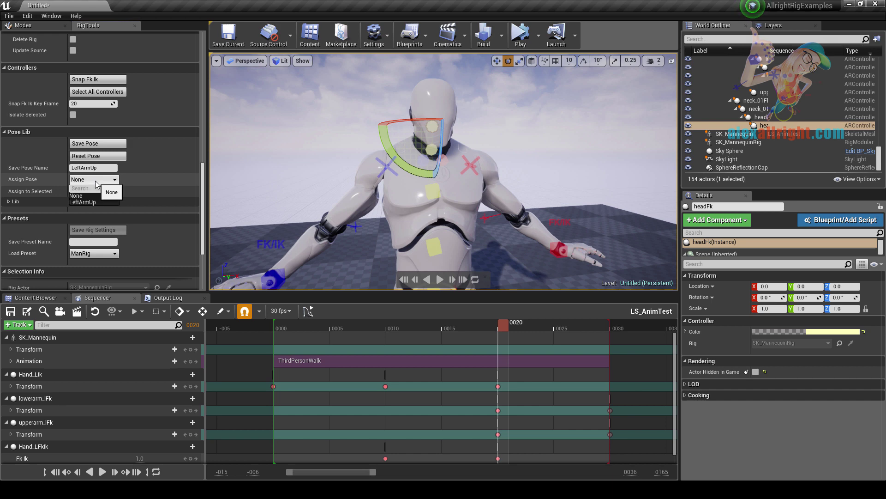
click(90, 201)
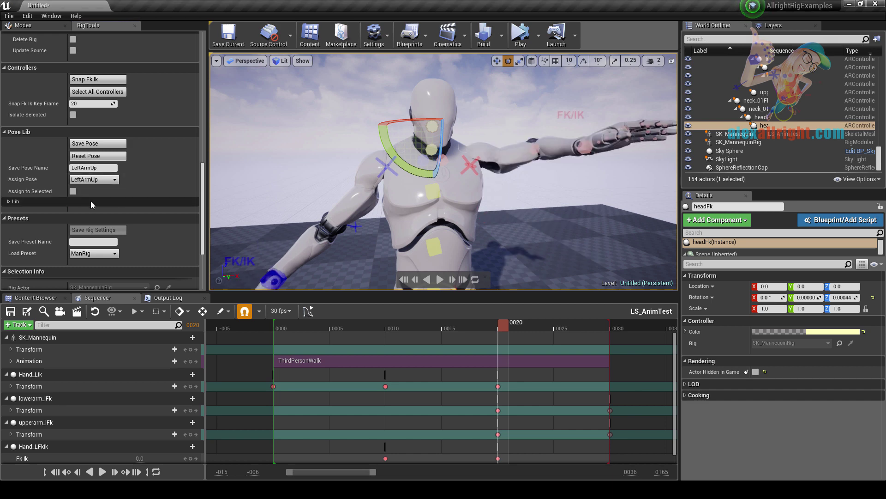
Step: Place a second SK_Mannequin from the Characters/Mannequin folder beside the first character and build its ManRig rig
click(37, 298)
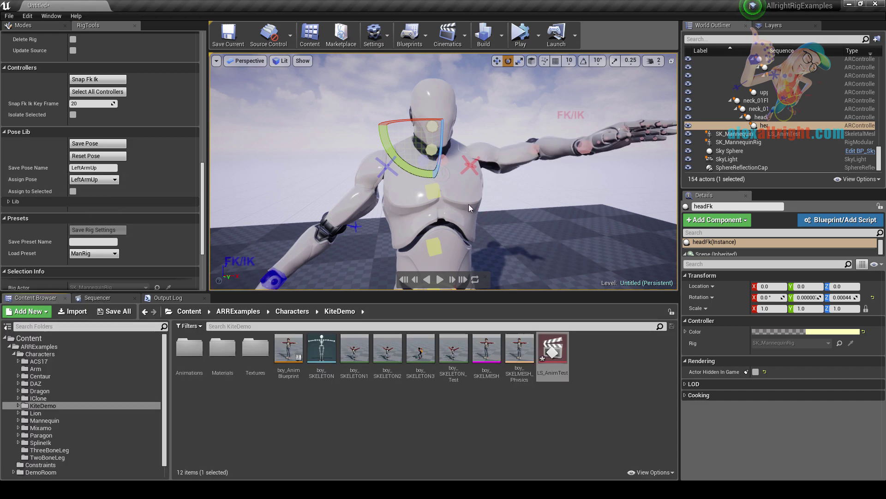
key(s)
mouse_move(469, 204)
right_down()
mouse_move(457, 231)
mouse_move(469, 204)
right_up()
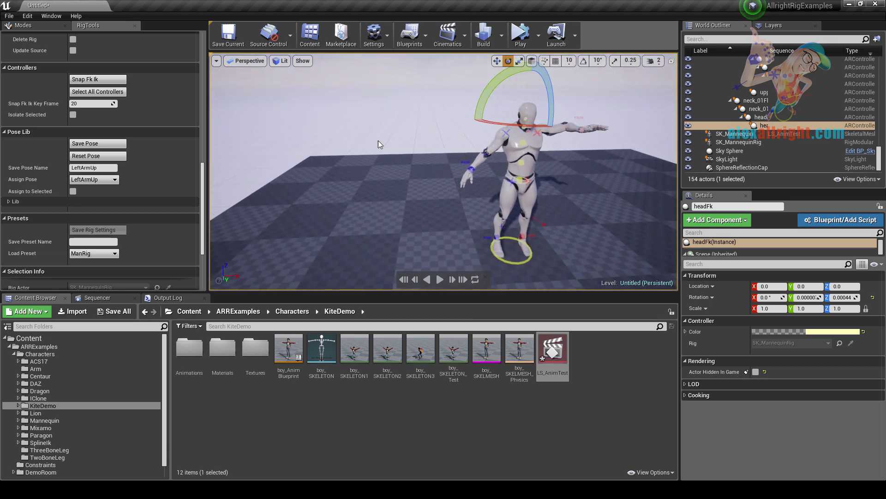
click(8, 202)
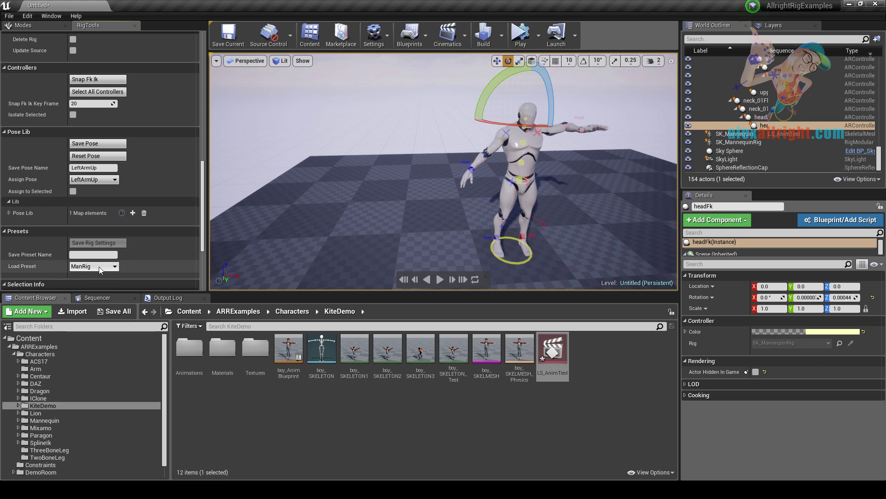
click(45, 420)
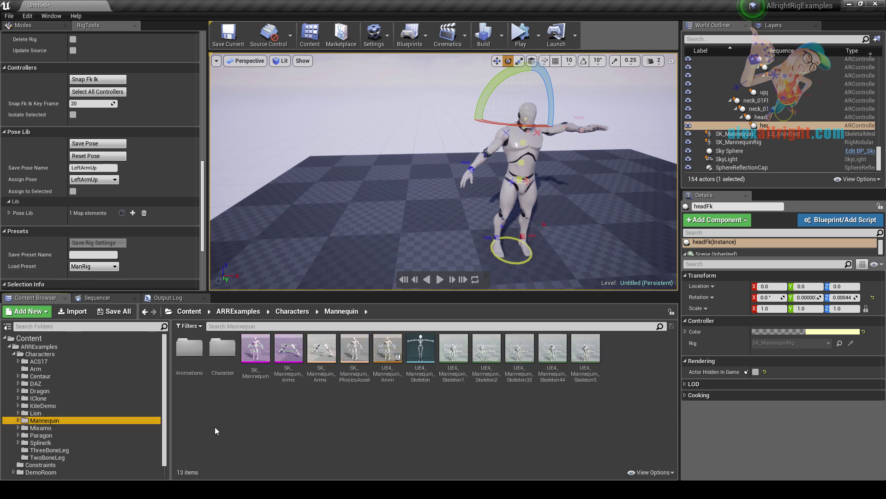
drag(256, 349, 351, 231)
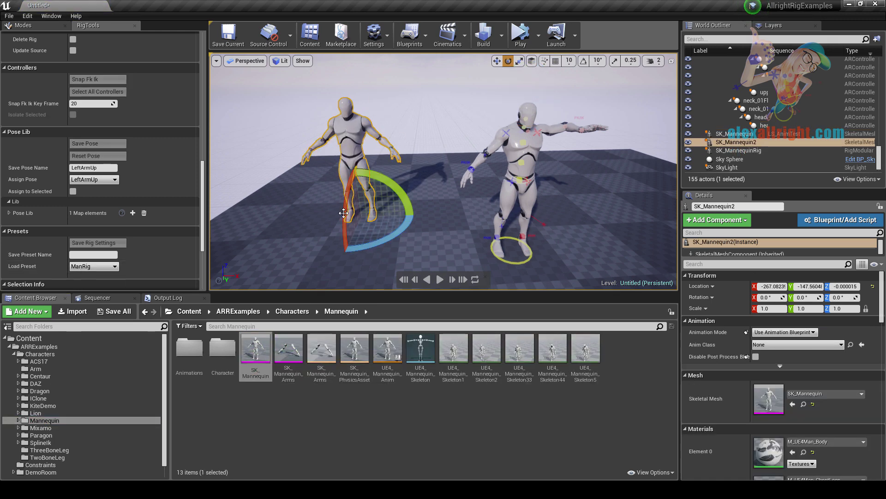
drag(203, 177, 203, 50)
click(98, 62)
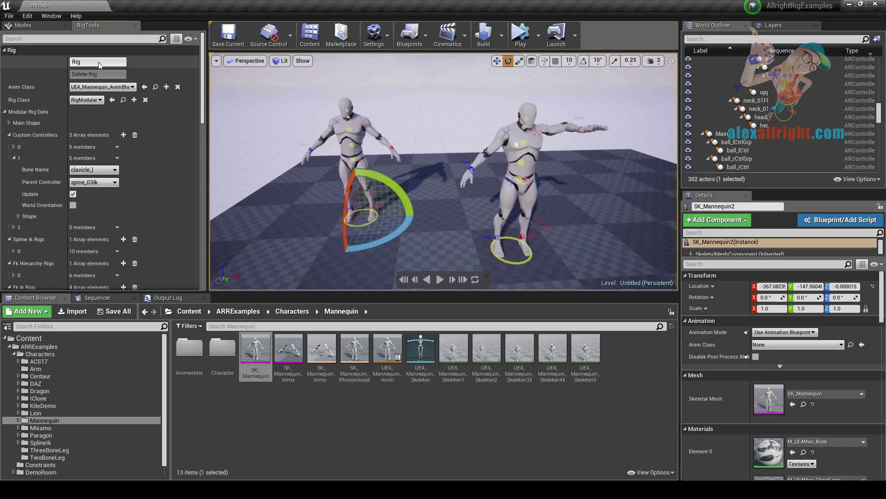
Step: Select the new mannequin's chest controller spine_03Ik and assign the LeftArmUp pose to its rig
click(352, 130)
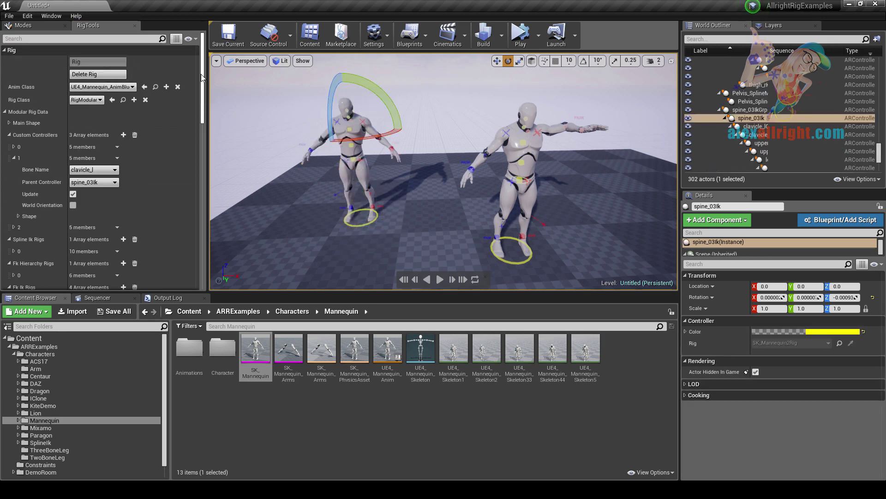
drag(203, 78, 215, 184)
click(97, 256)
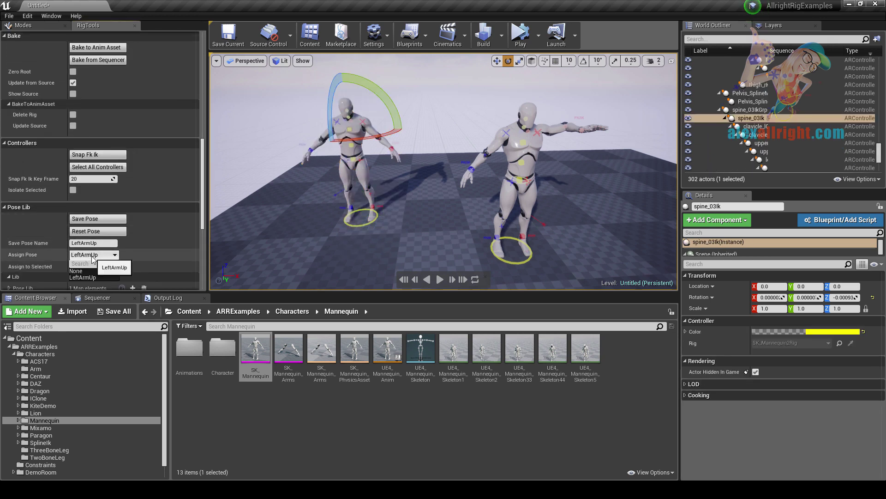
click(88, 271)
click(97, 257)
click(82, 277)
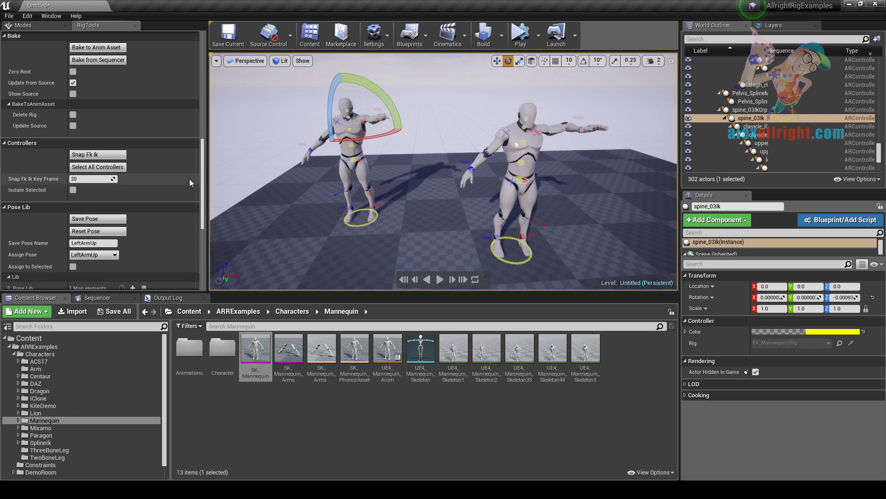
Step: Raise the second mannequin's right hand to about head height by moving its Hand_RIk controller upward
scroll(206, 214, down, 5)
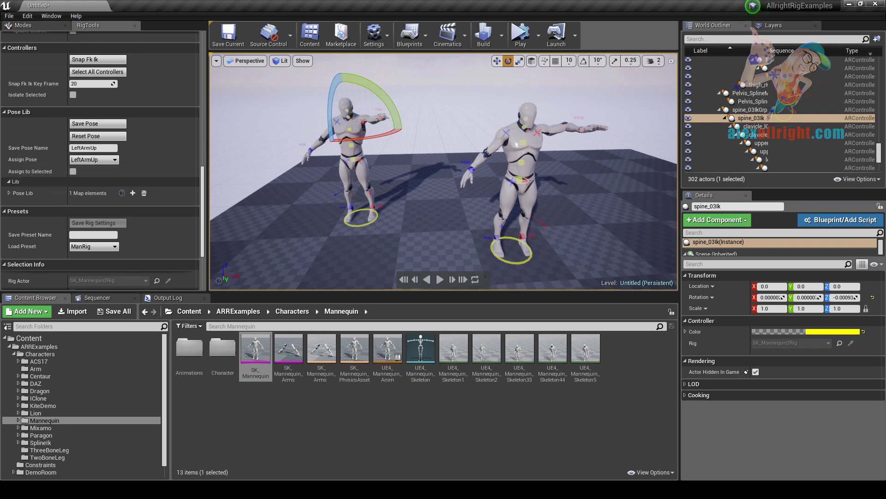
click(305, 148)
key(w)
drag(302, 136, 302, 96)
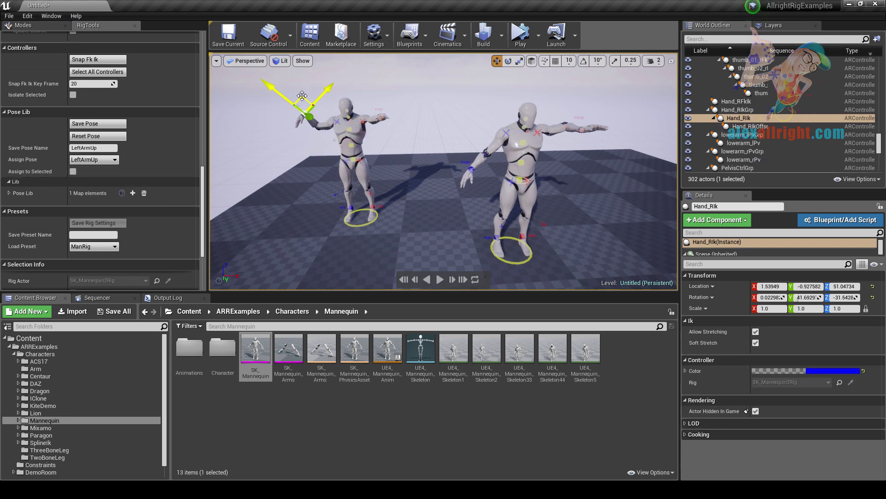
Step: Save the second mannequin's current pose to the pose library under the name ArmsUp
click(92, 147)
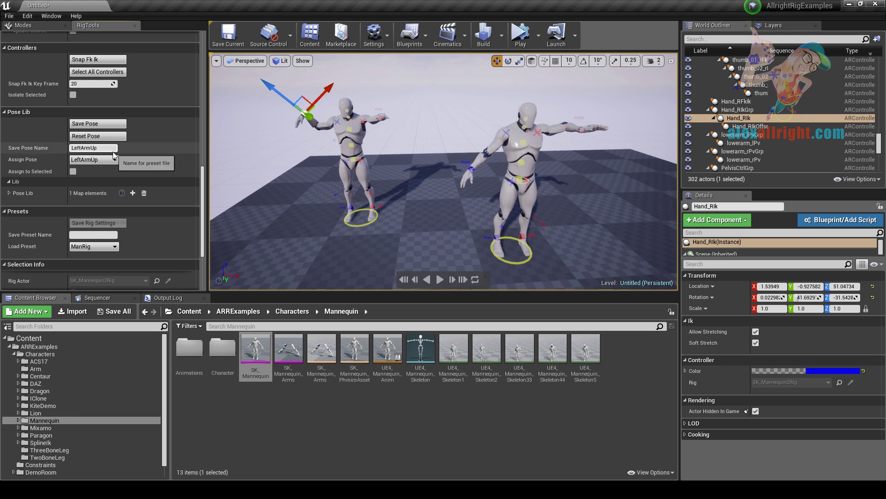
text(ArmsUp)
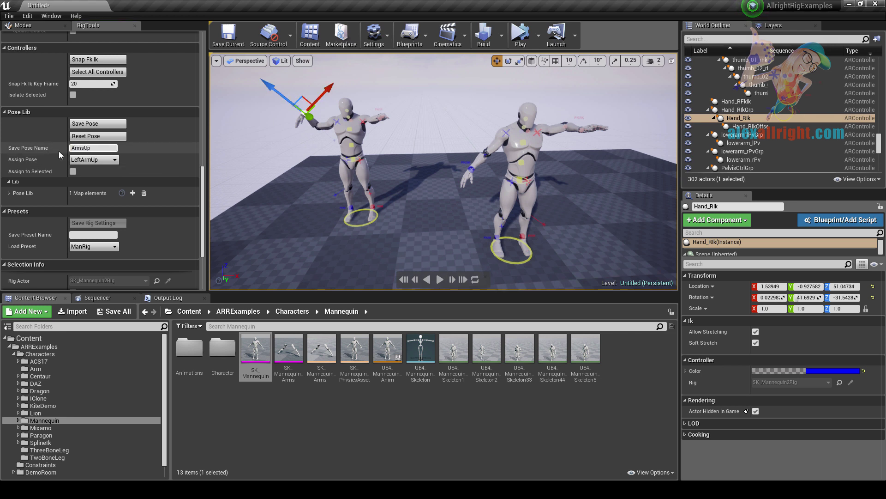
key(Return)
click(102, 129)
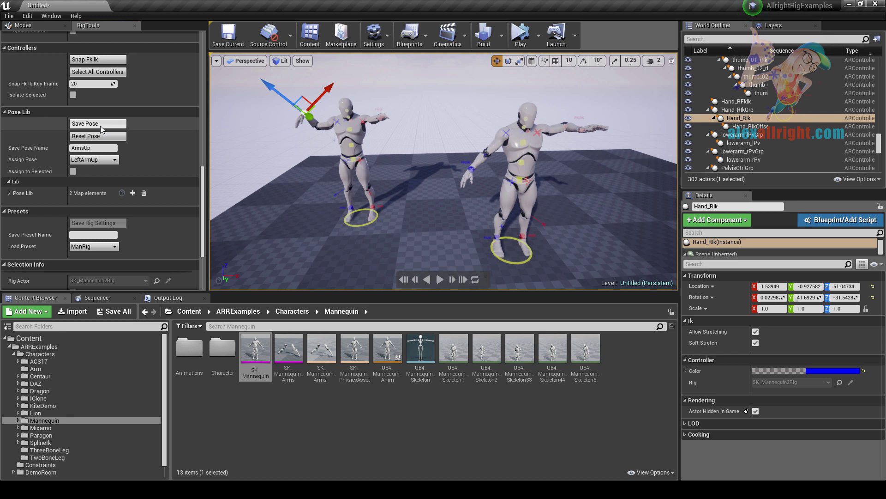
Step: Reset the second mannequin's pose, enable Assign to Selected, and assign ArmsUp only to its right hand controller Hand_RIk
click(102, 140)
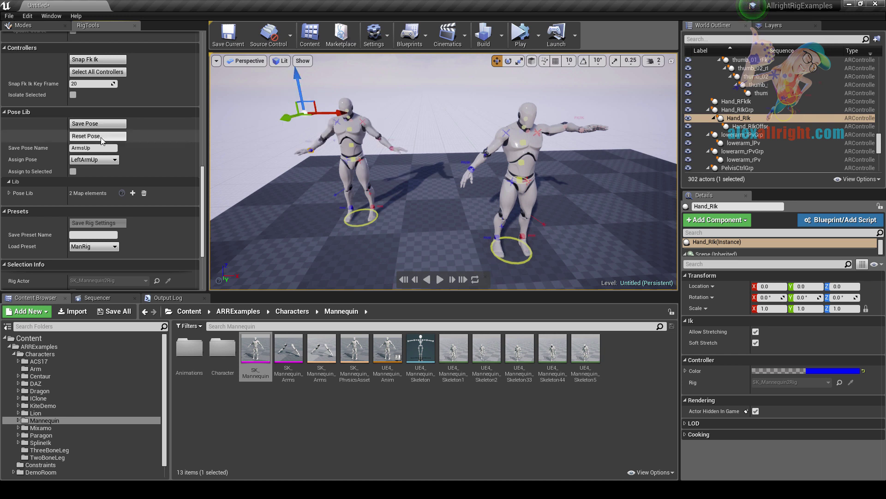
click(73, 171)
click(309, 151)
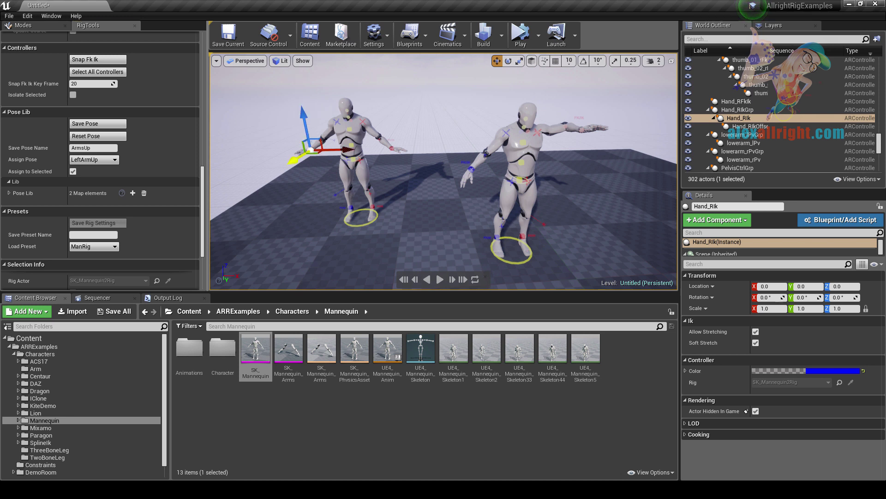
click(111, 159)
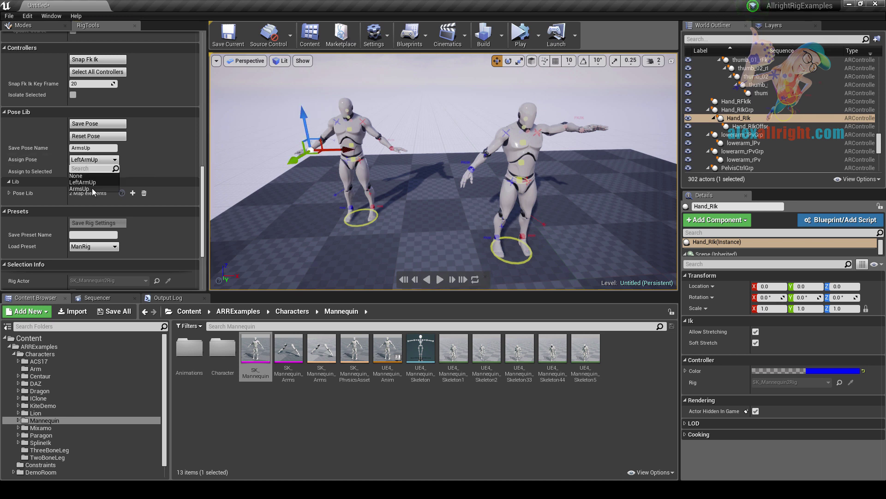
click(92, 188)
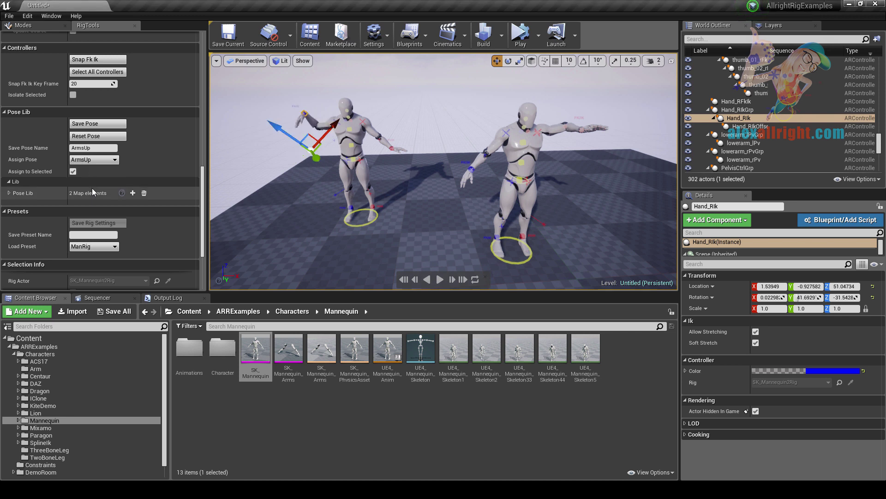
Step: Delete the LeftArmUp entry from the second mannequin's Pose Lib map and collapse the list
click(9, 193)
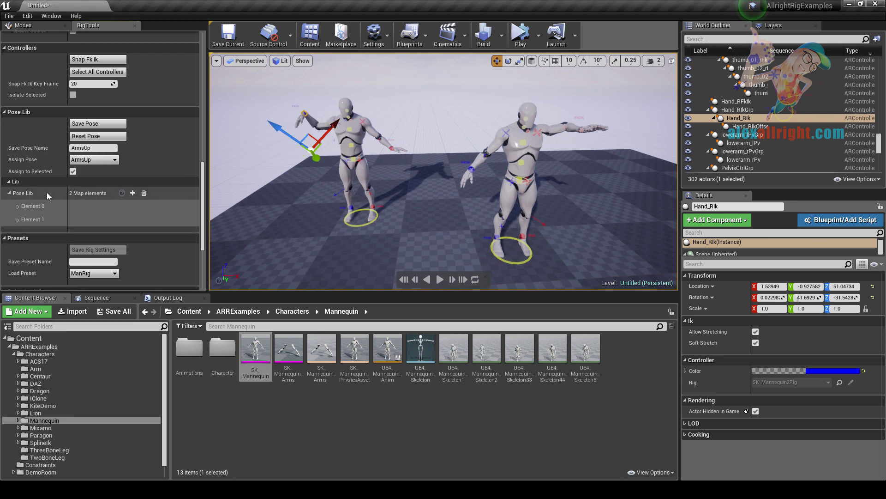
click(17, 207)
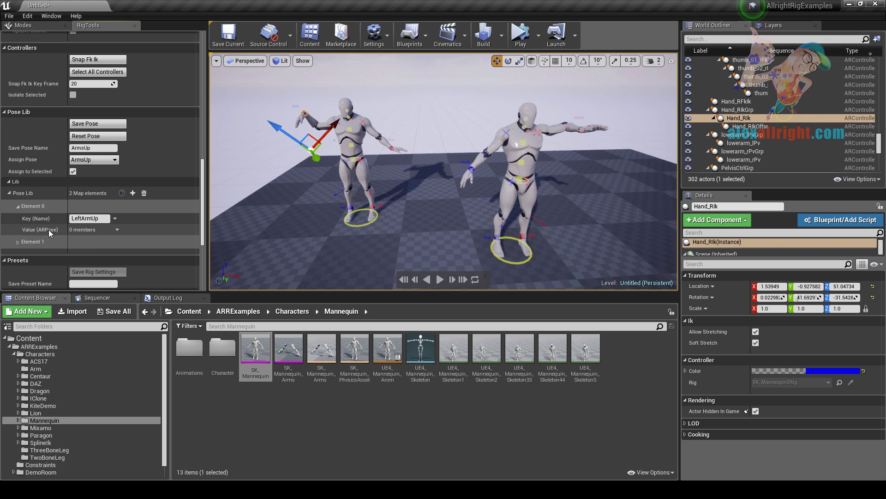
click(119, 230)
click(124, 239)
click(18, 206)
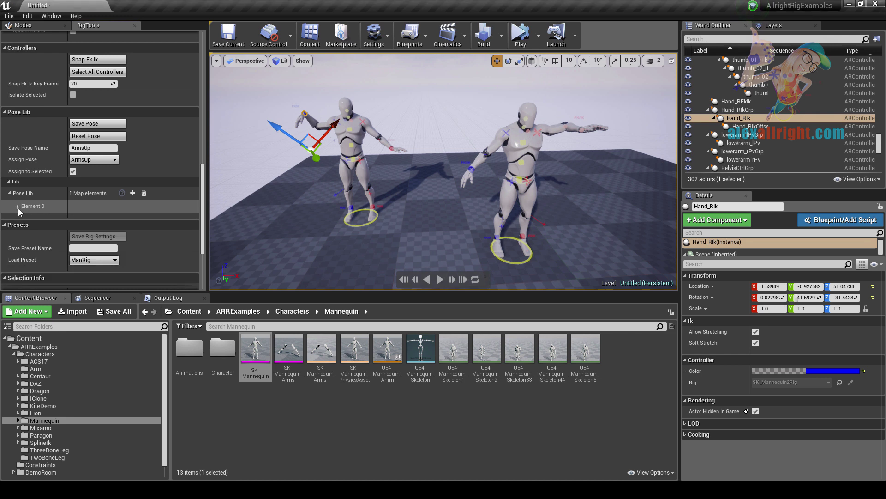
click(10, 193)
Step: Reassign the ArmsUp pose to the selected right hand controller Hand_RIk, keeping Assign to Selected enabled
click(73, 171)
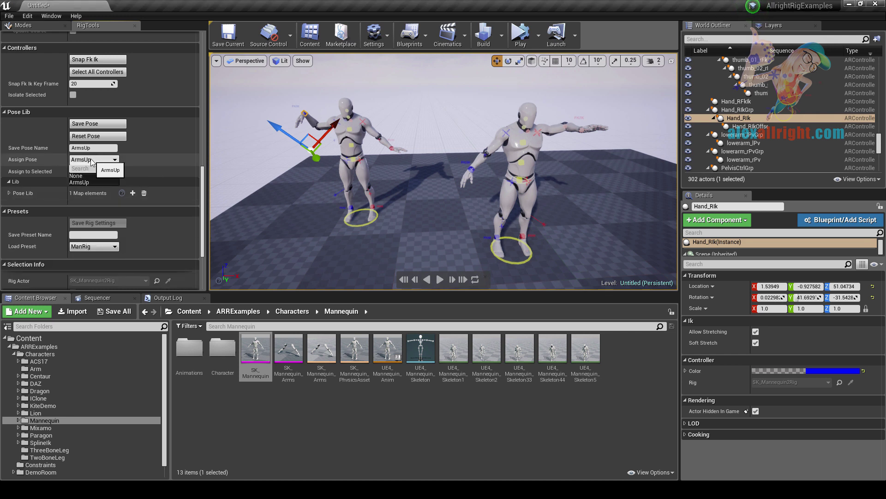
click(94, 159)
click(93, 170)
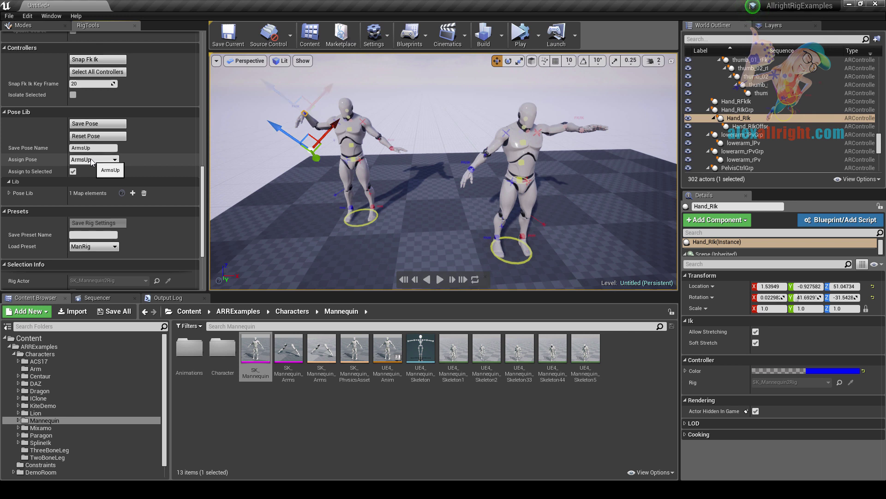
Step: Review the rig's selection info, collapsing the Presets and Selection Info sections of the rig tools
click(27, 211)
scroll(192, 234, down, 3)
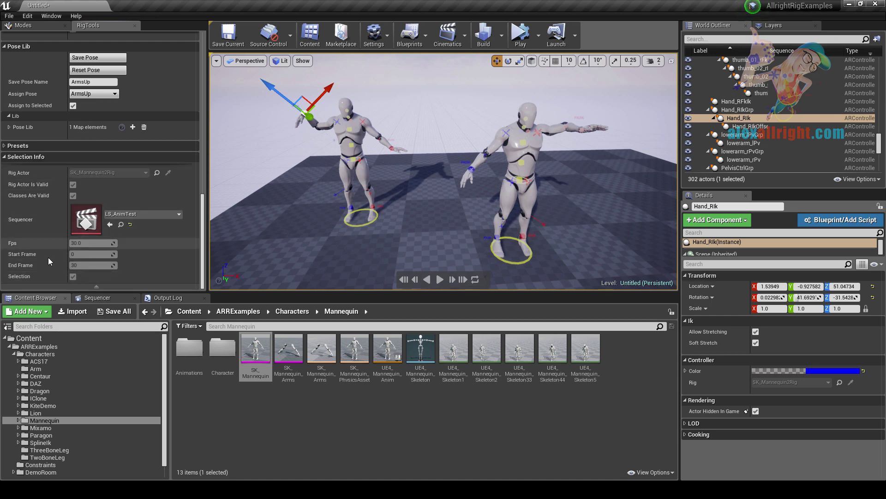
click(72, 158)
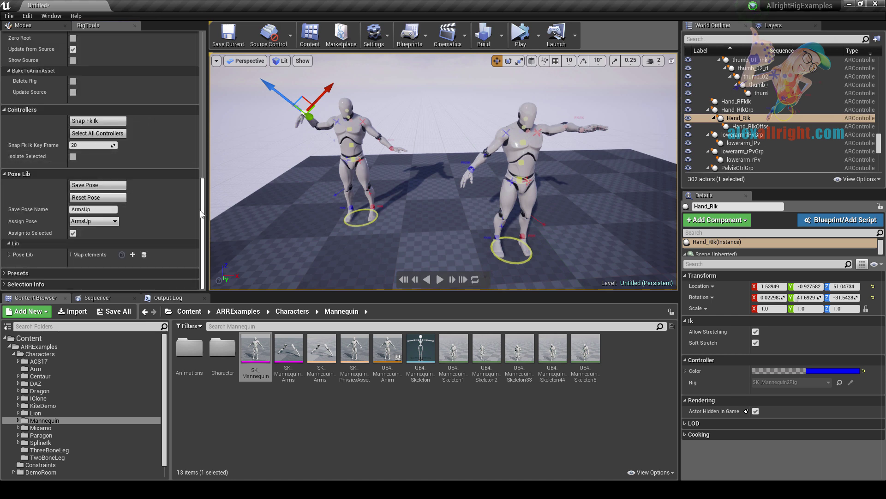
drag(203, 213, 204, 66)
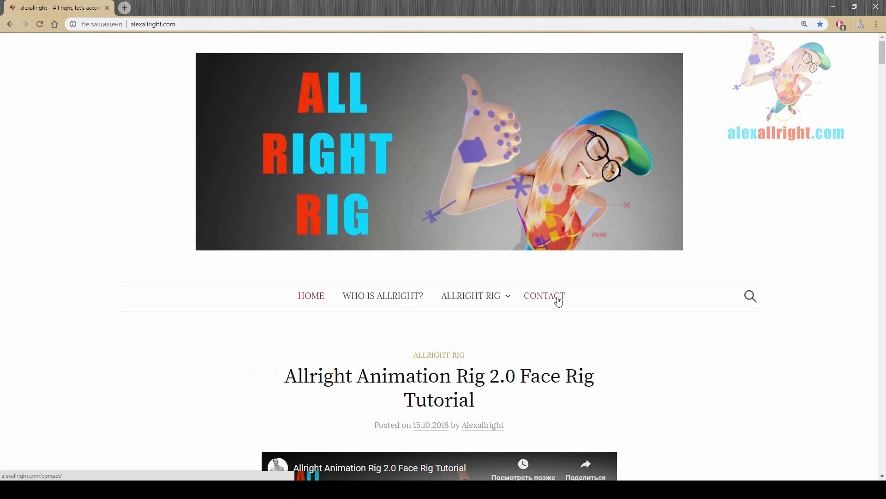
Step: Switch to the web browser and view the Contact page of alexallright.com with the Allright Rig Discord link
scroll(466, 302, down, 2)
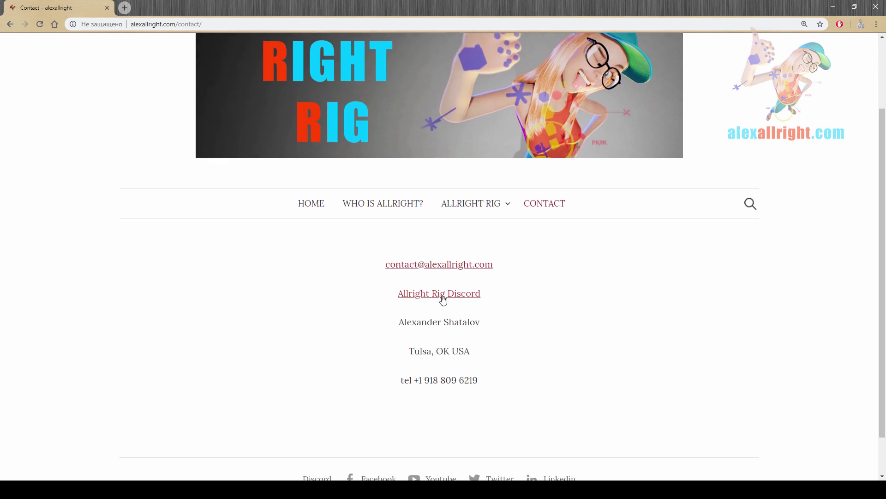